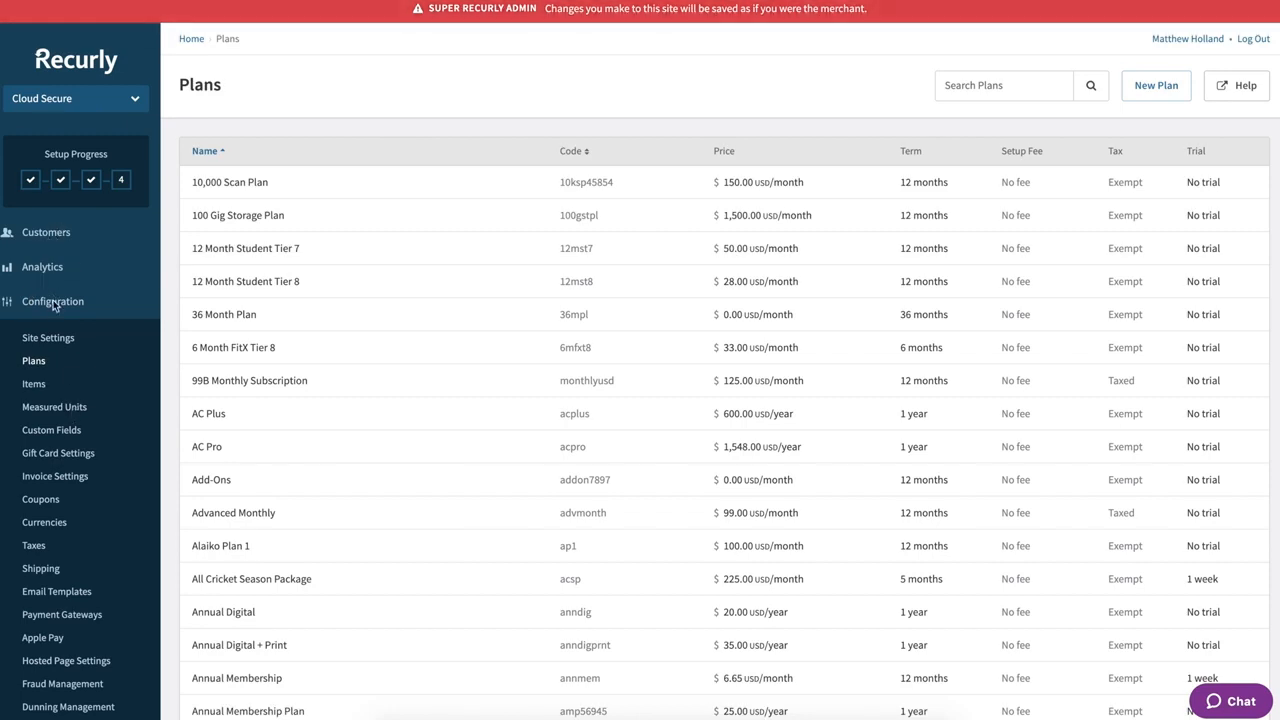
- Scroll through the Plans list to review existing plan codes, prices, terms and trials
scroll(109, 405, "down", 1)
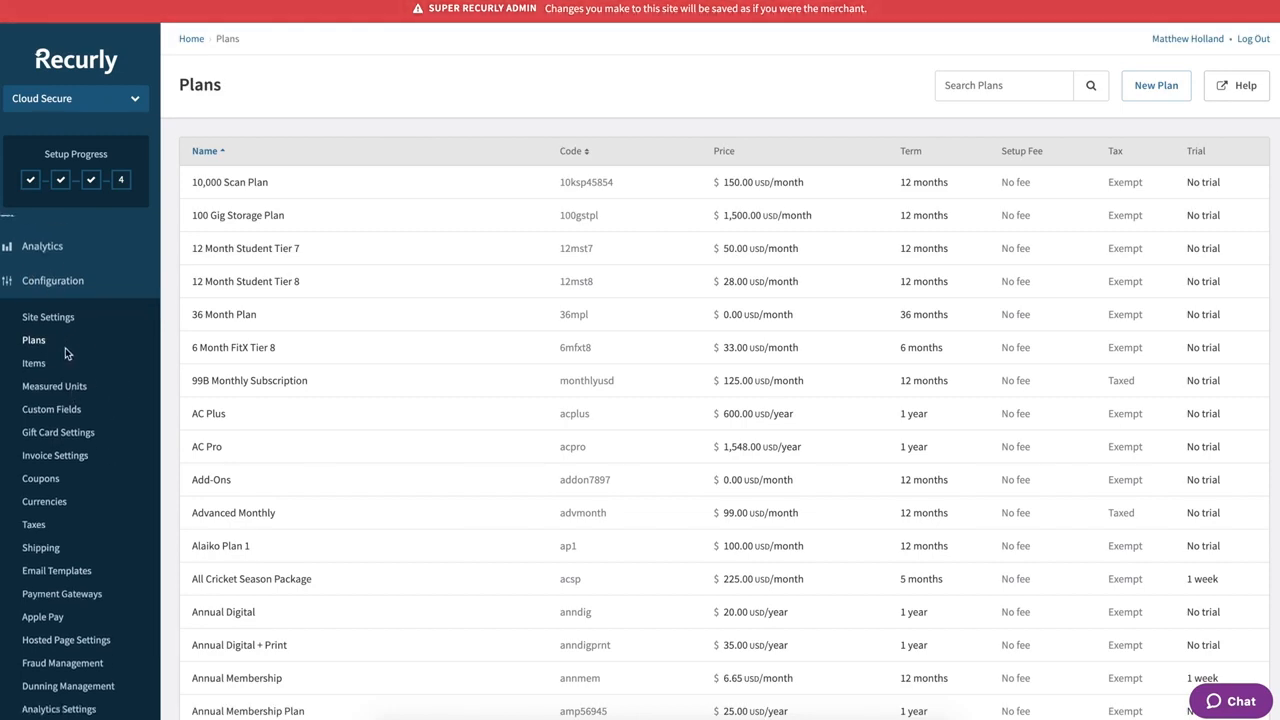
scroll(65, 348, "up", 1)
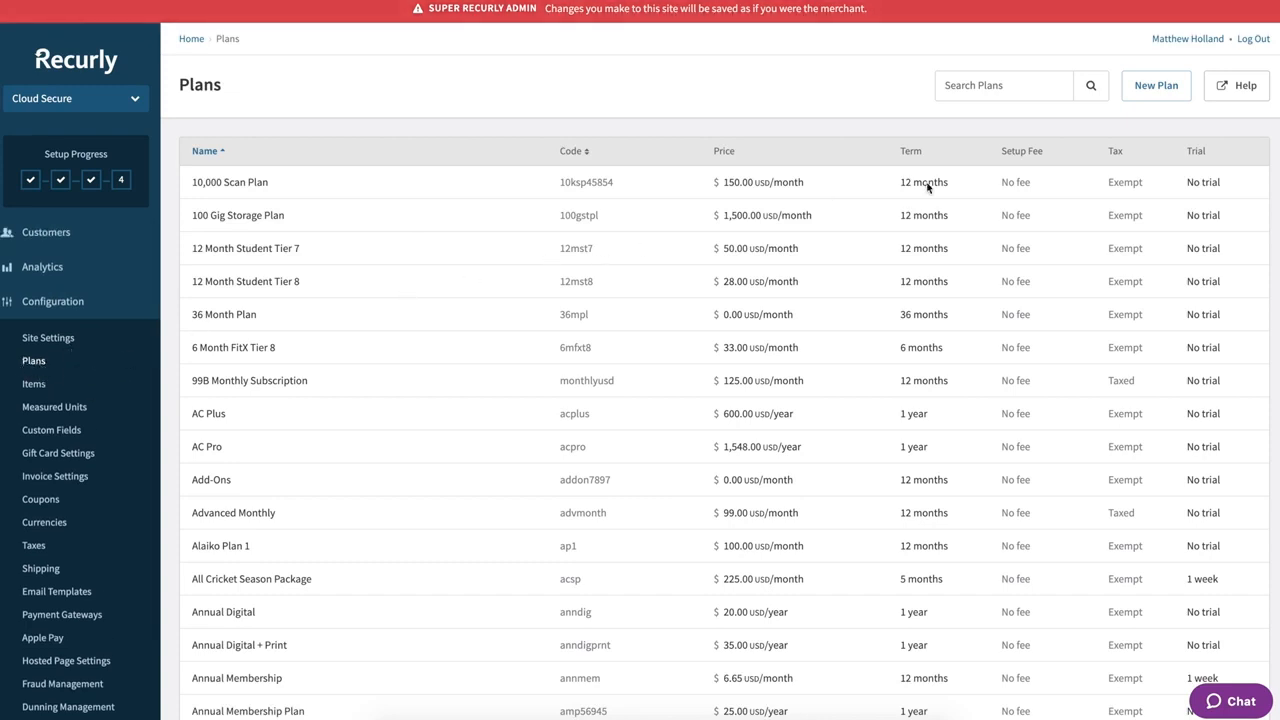
- Start a new plan and name it 'Cloud Secure: ENT Platform A'
left_click(1145, 95)
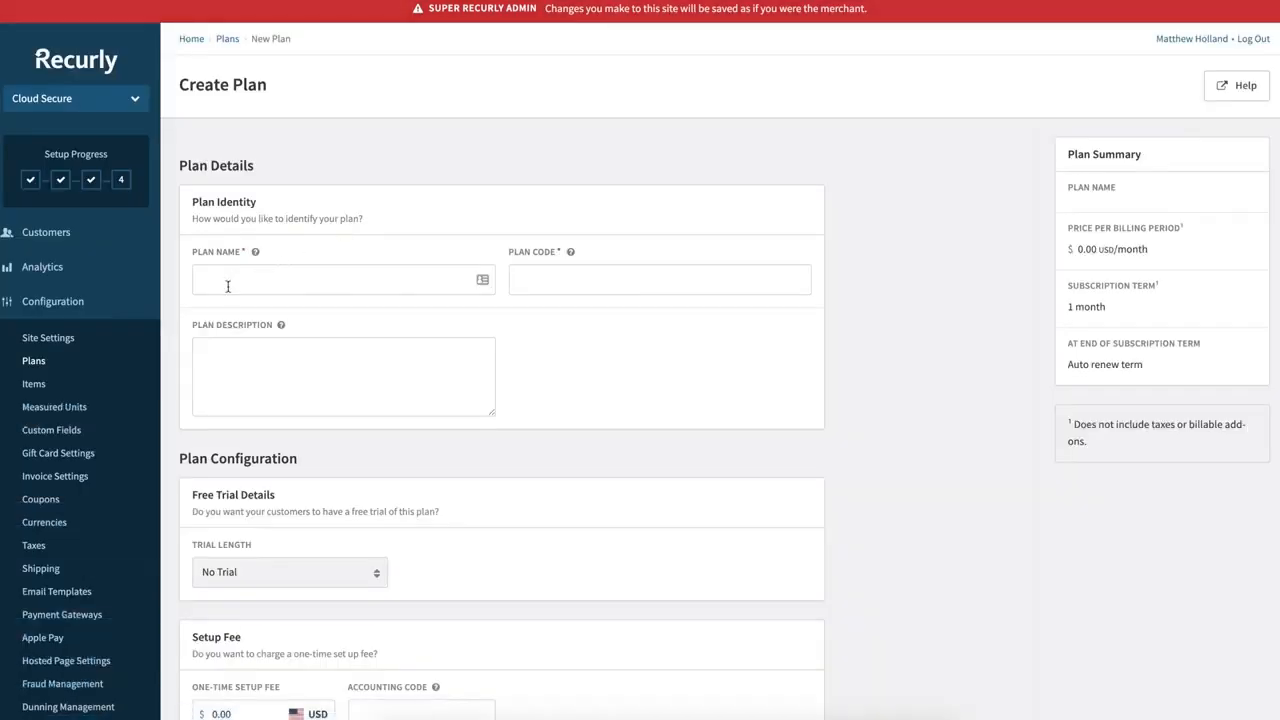
left_click(230, 282)
type("Cloud Secure: ENT Platform b")
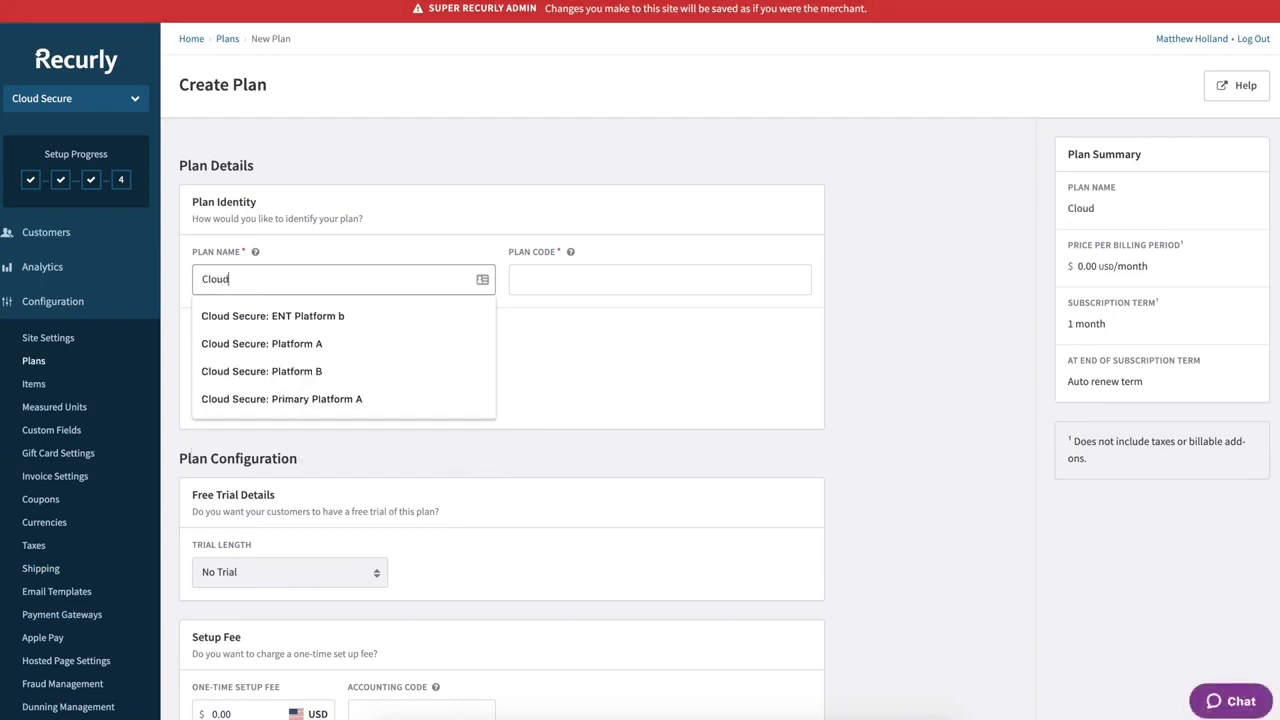
left_click(278, 316)
key("BackSpace")
type("A")
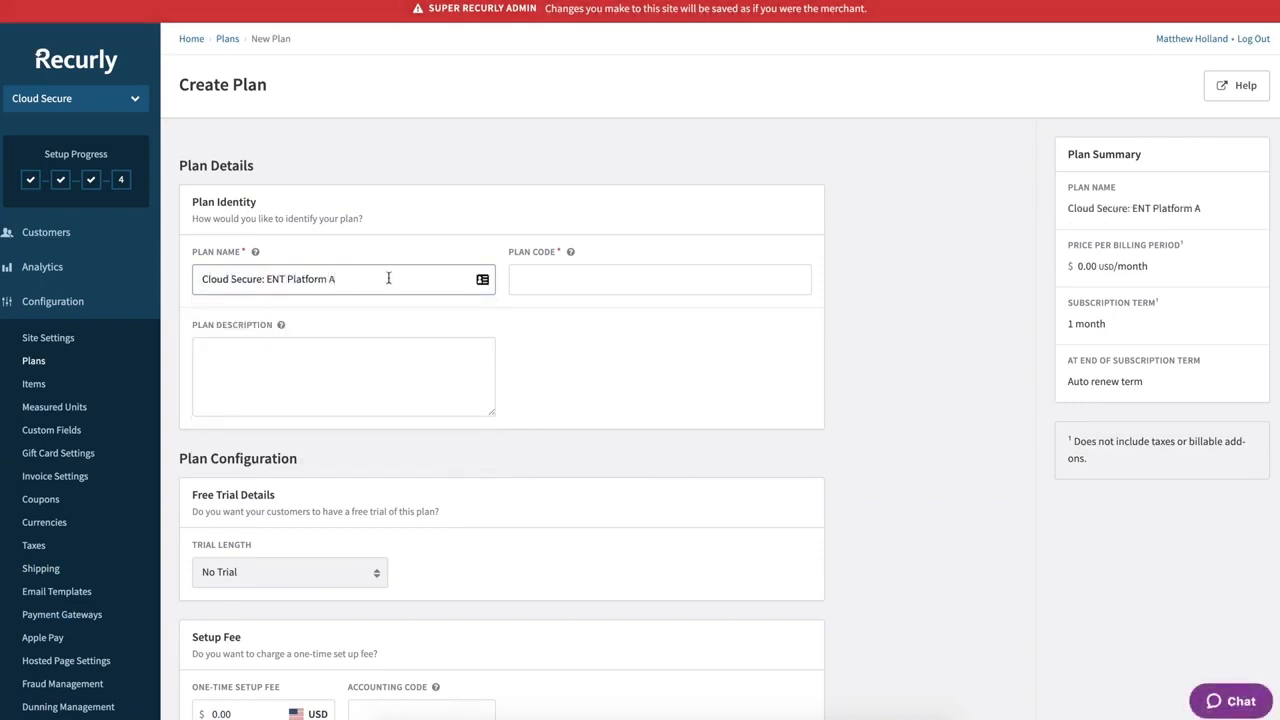
- Enter the plan code 'csentpa'
left_click(554, 284)
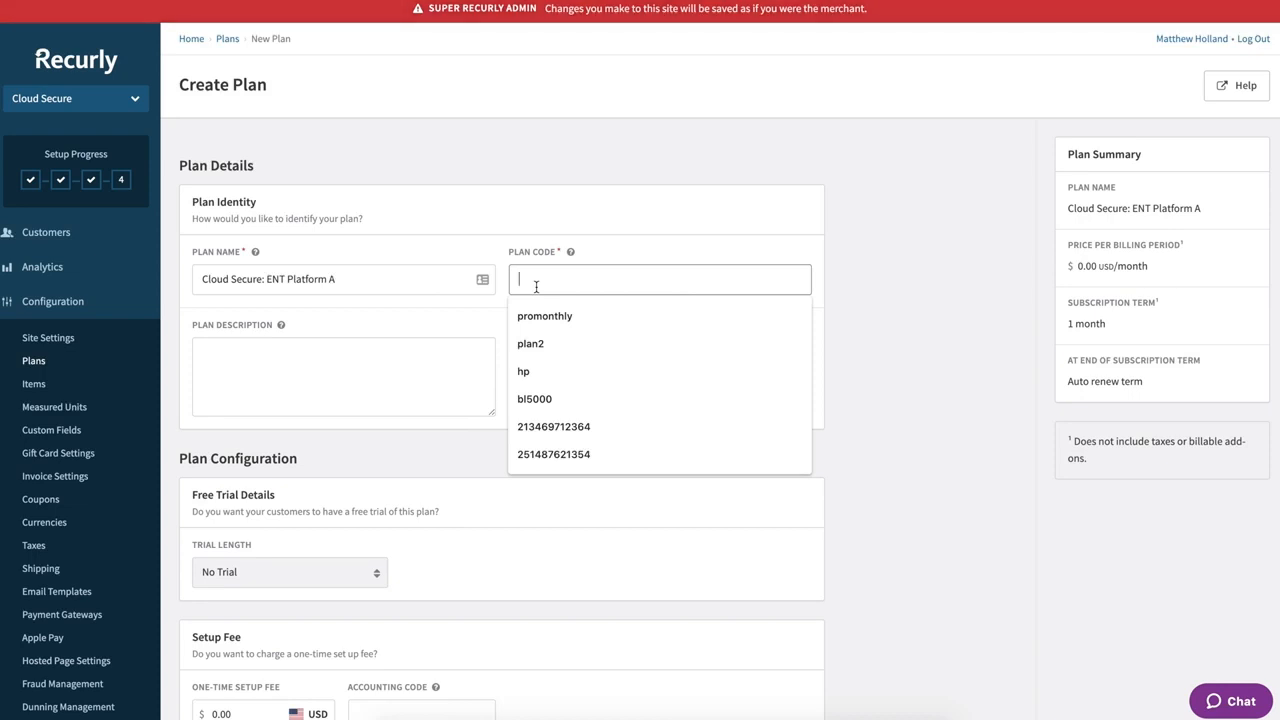
type("csen")
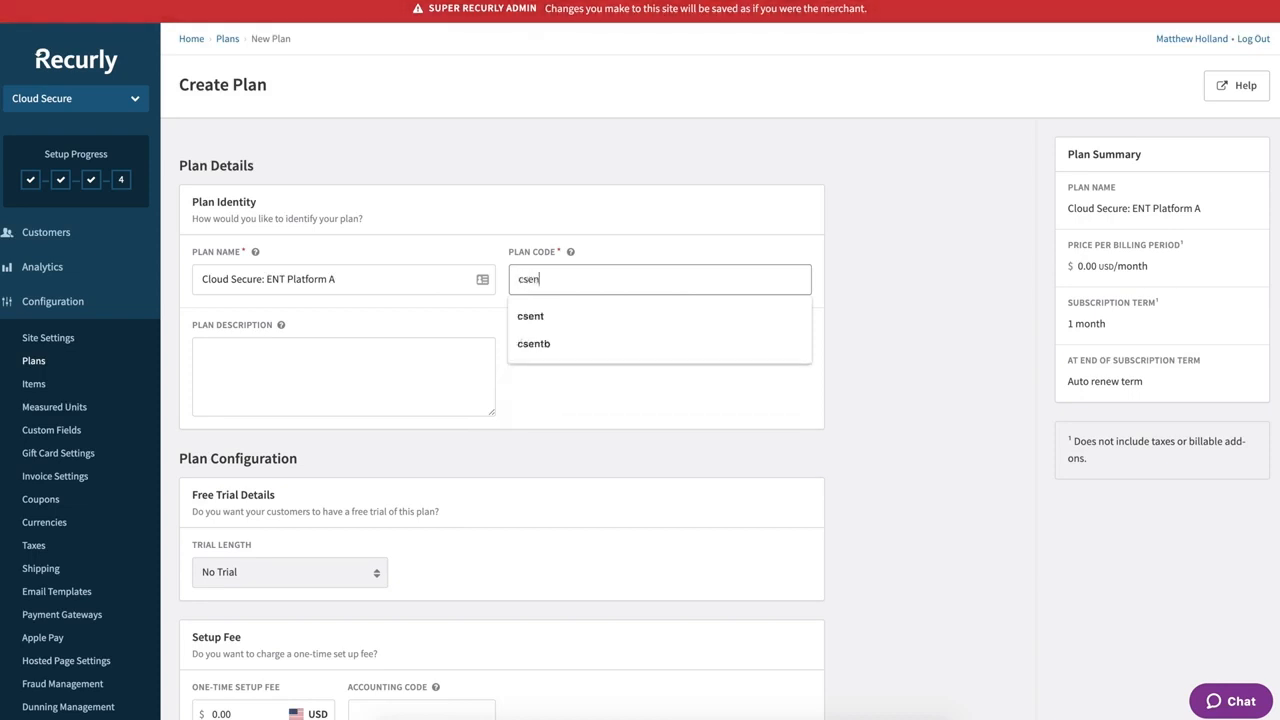
type("tpa")
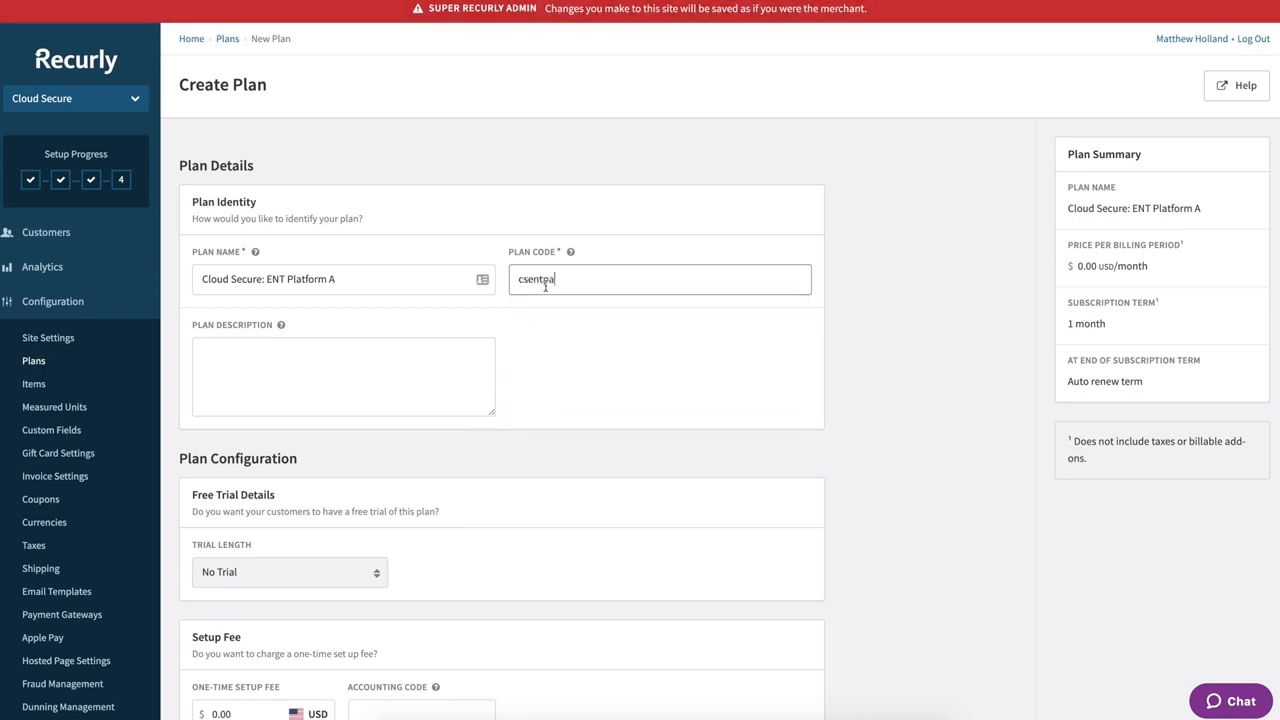
mouse_move(570, 255)
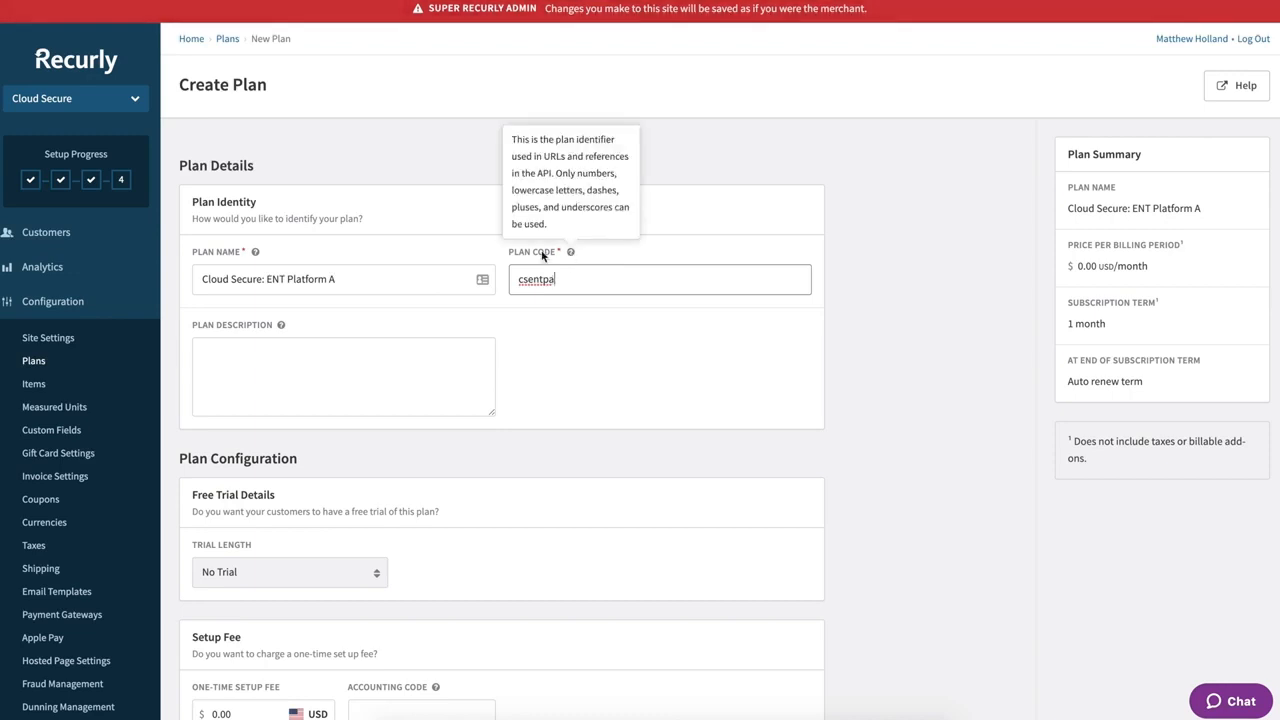
scroll(604, 351, "down", 1)
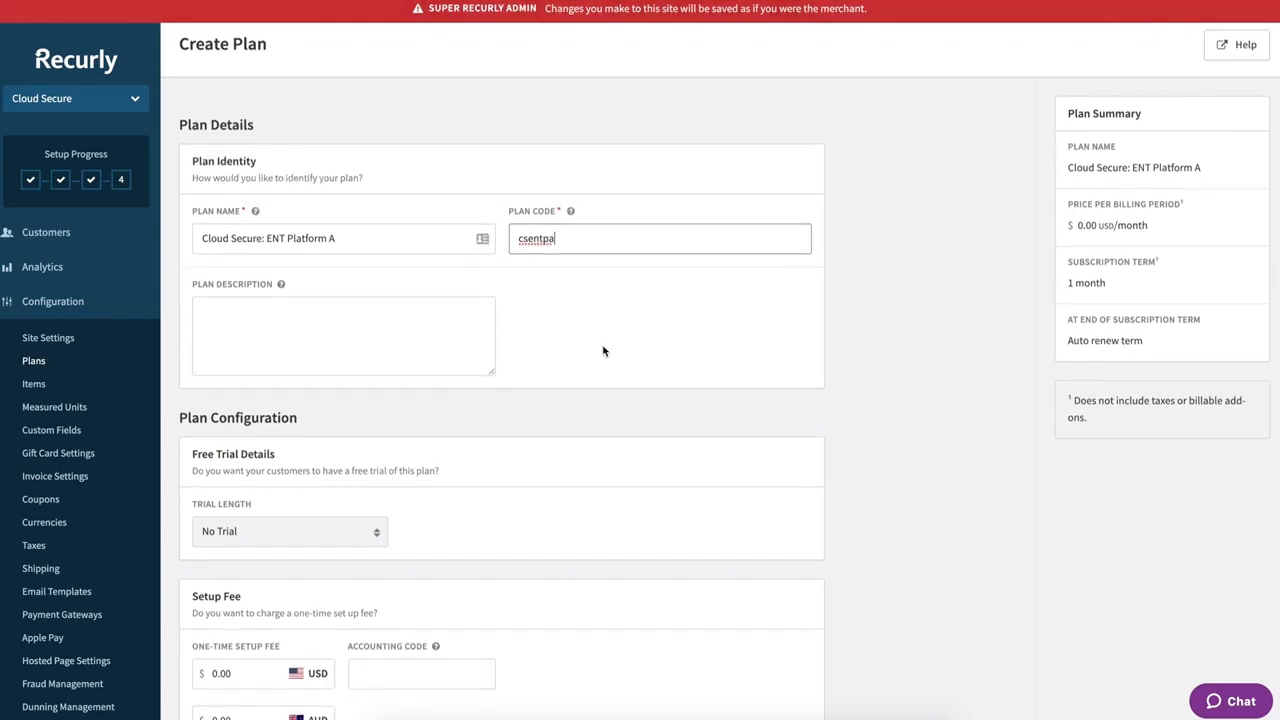
scroll(604, 351, "down", 1)
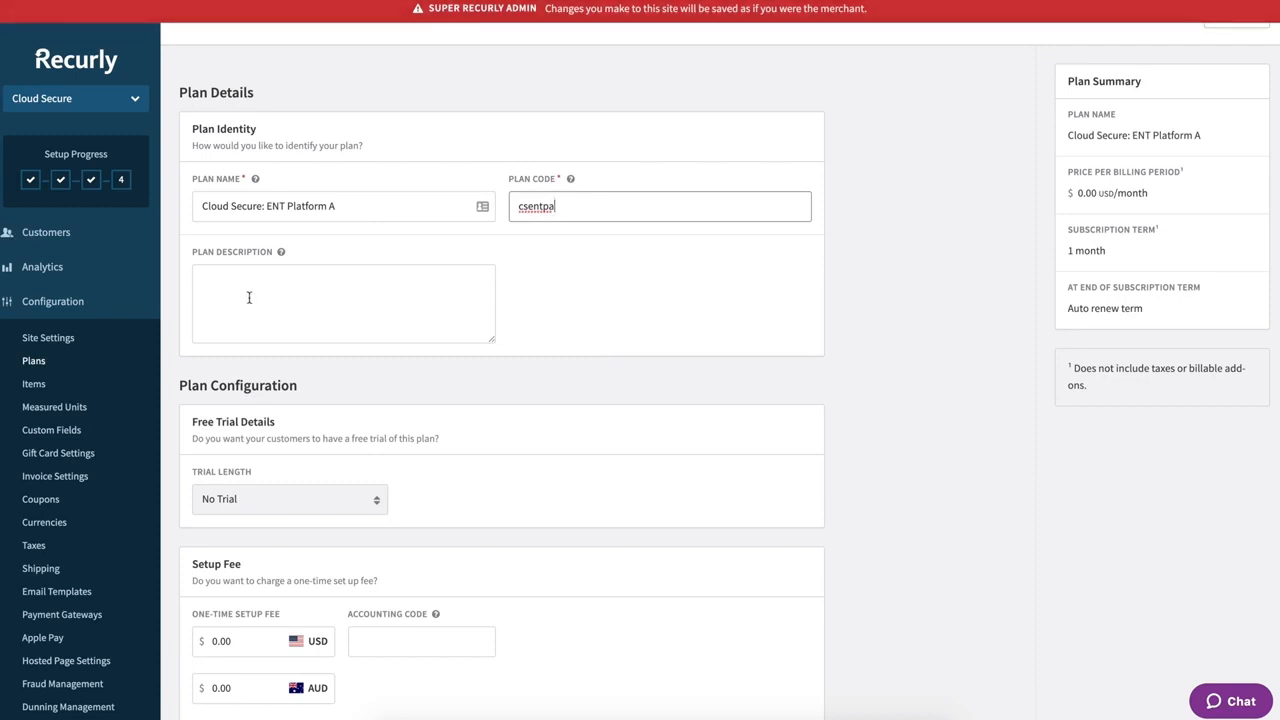
scroll(551, 340, "down", 5)
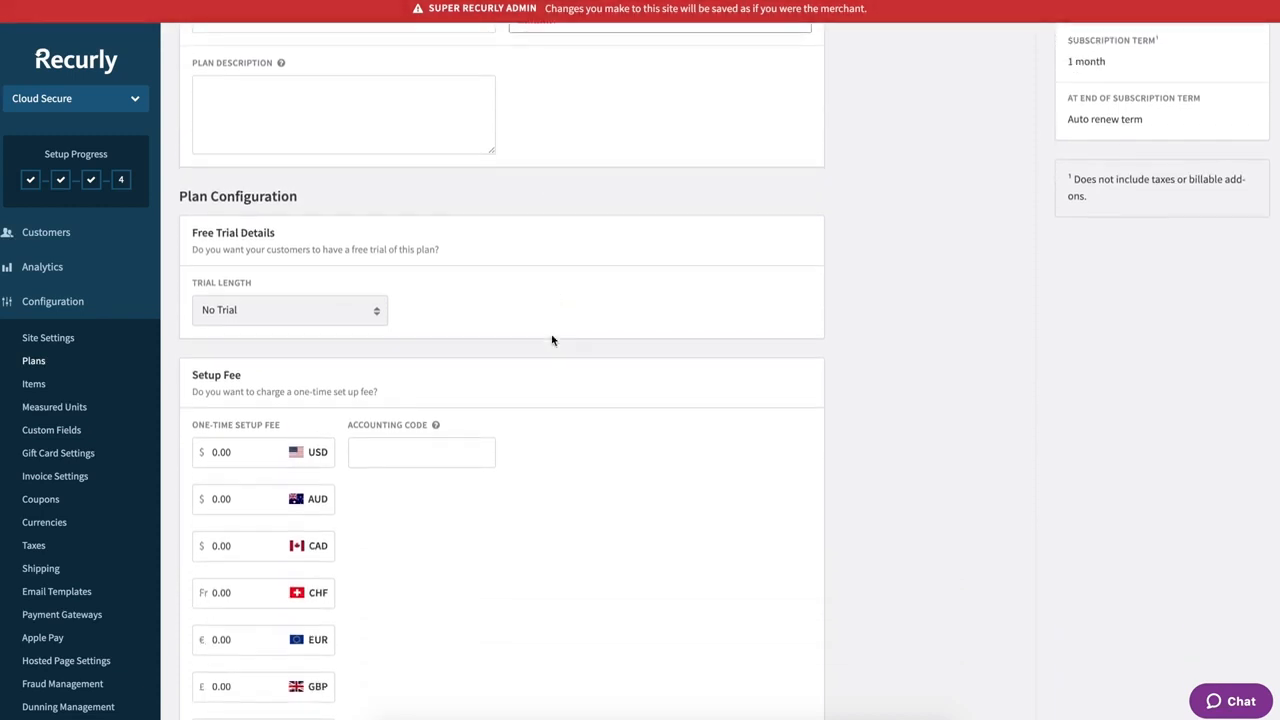
left_click(375, 317)
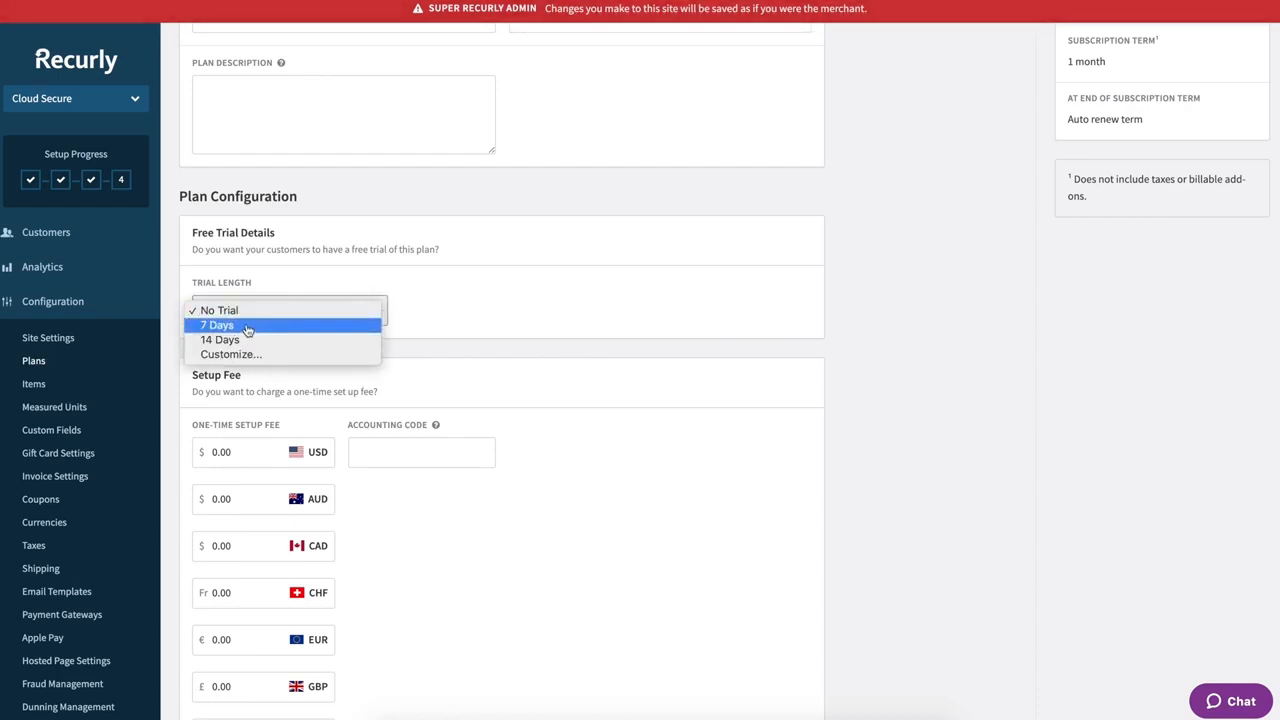
left_click(216, 326)
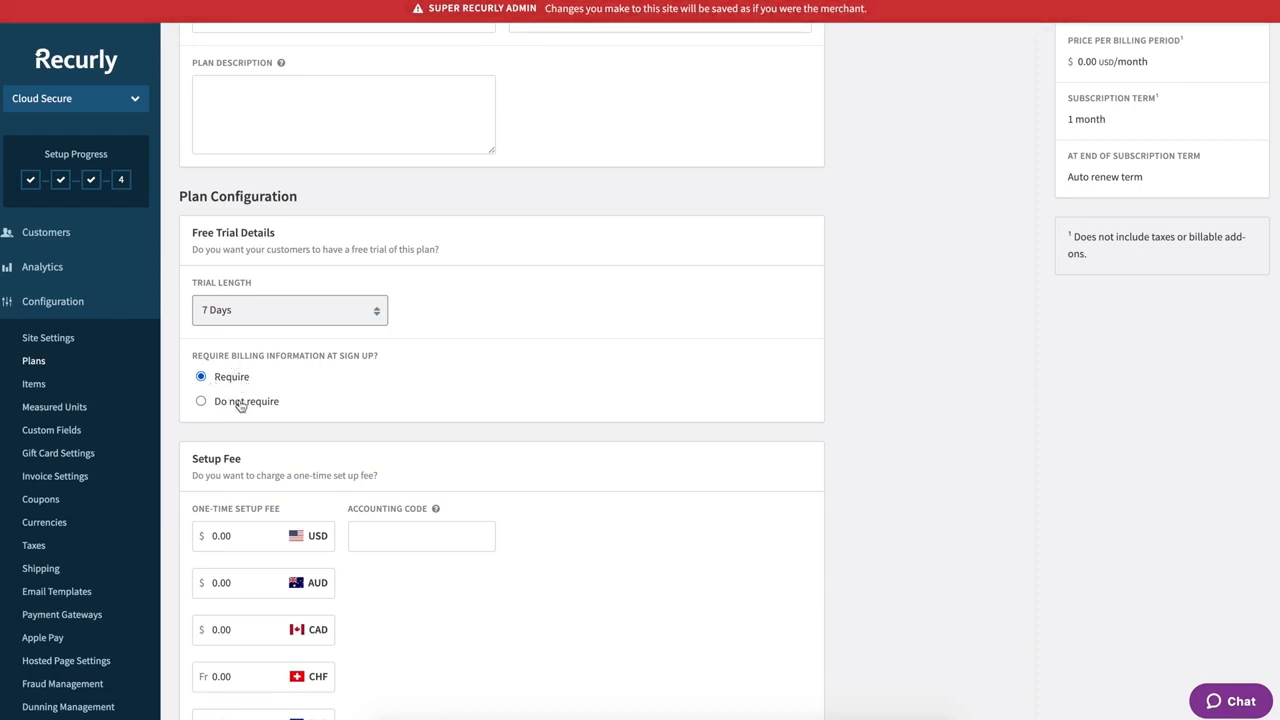
left_click(275, 309)
left_click(237, 296)
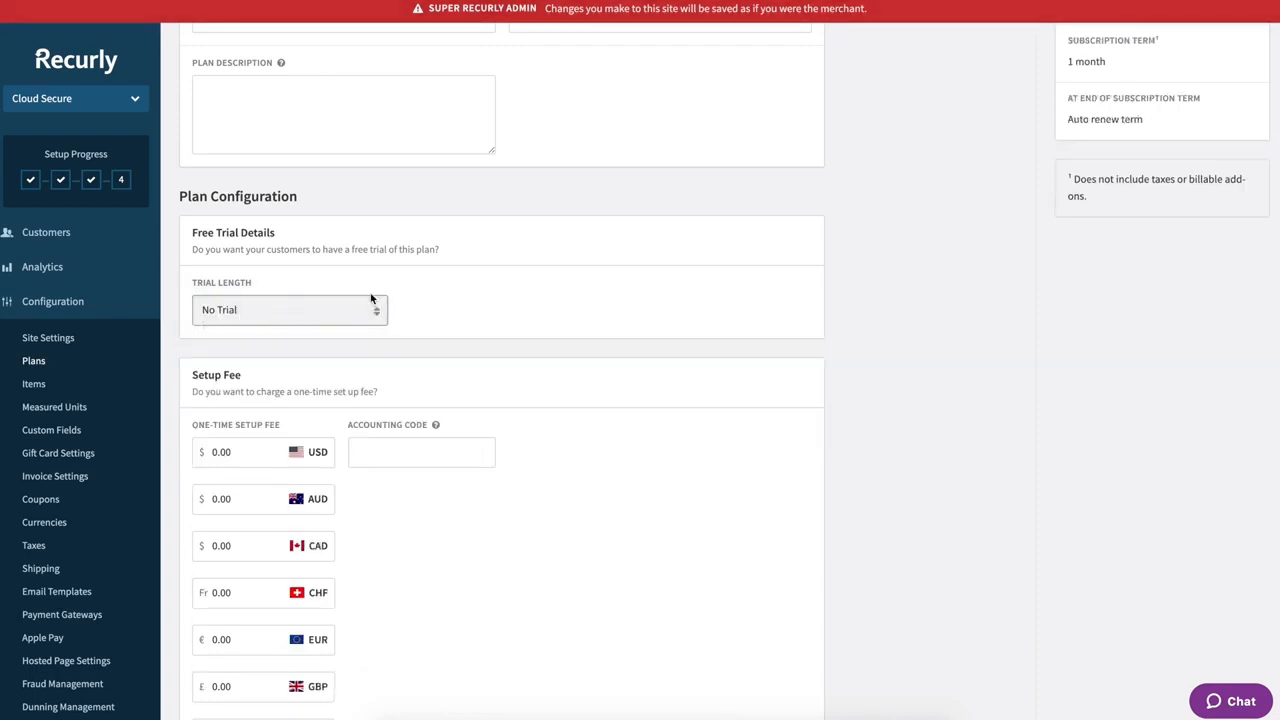
scroll(470, 273, "down", 1)
scroll(470, 270, "down", 2)
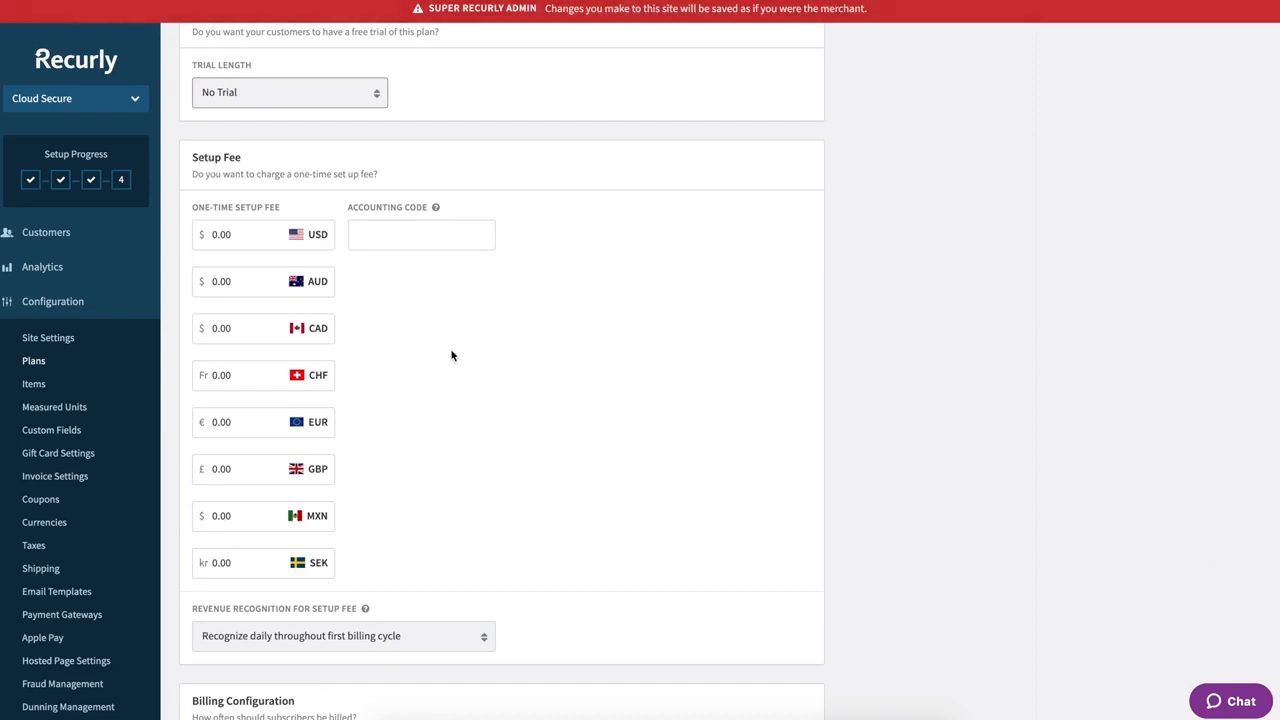
scroll(452, 356, "down", 1)
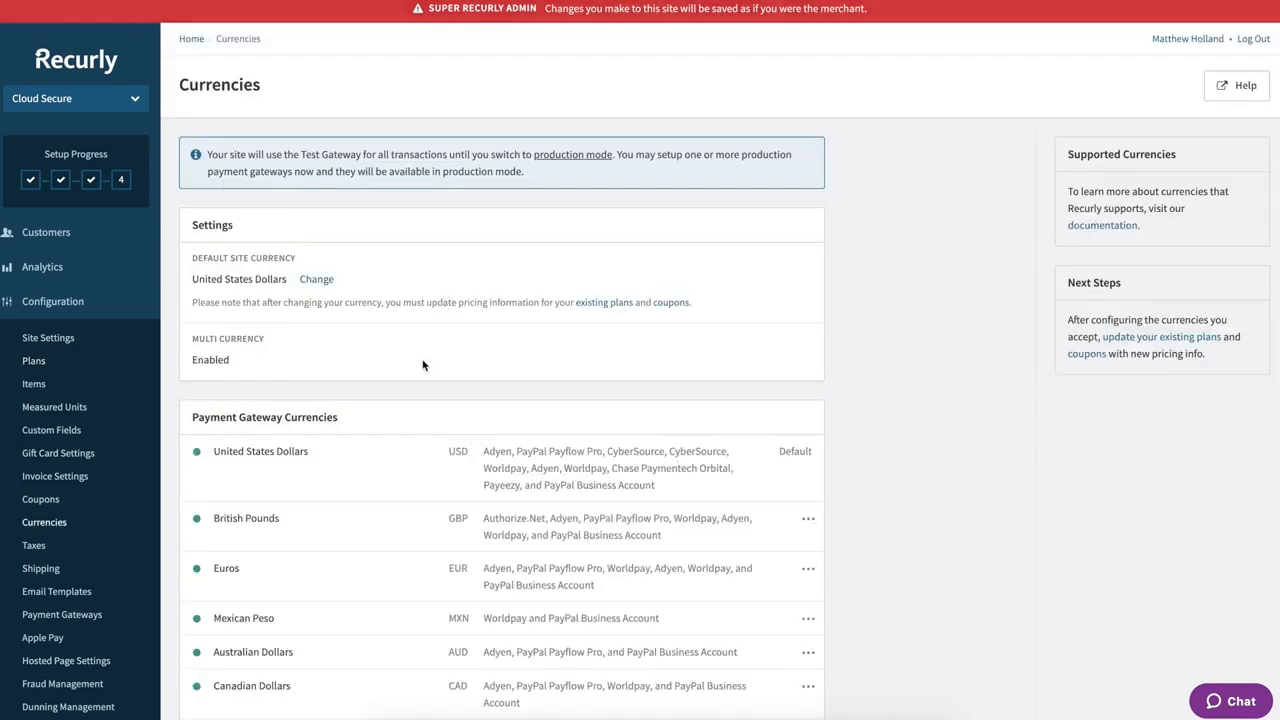
scroll(422, 365, "down", 2)
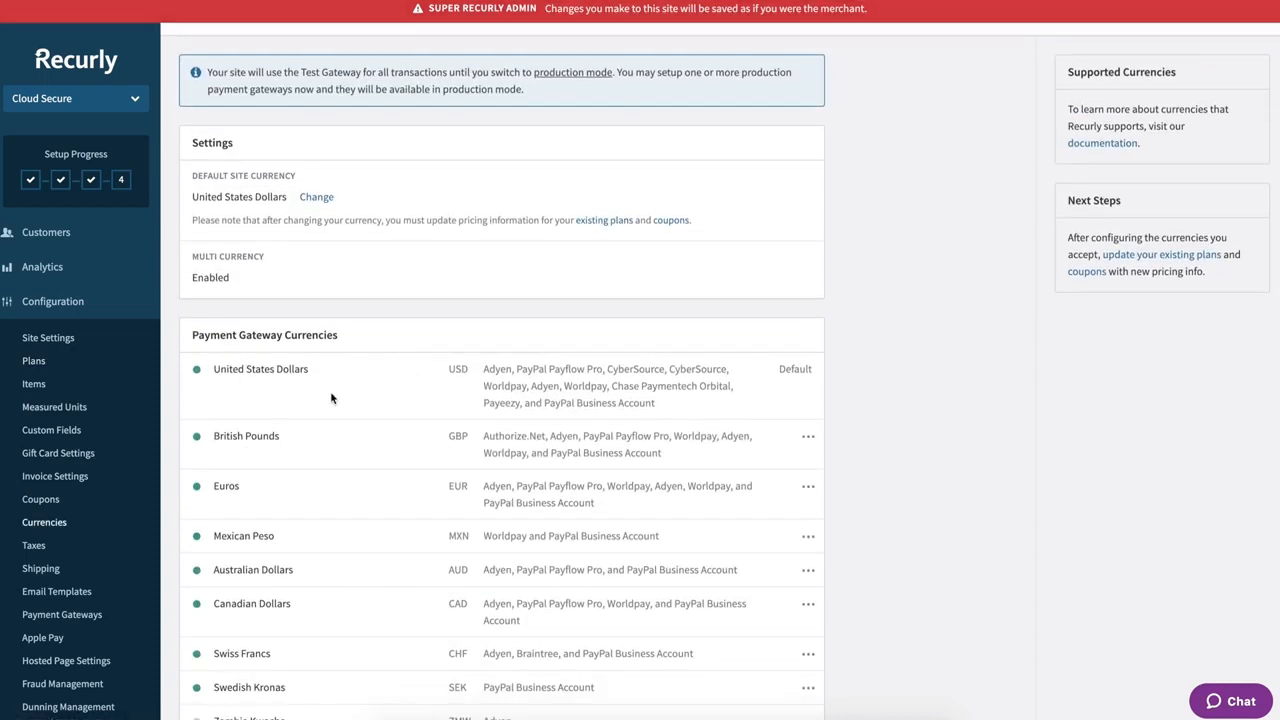
scroll(331, 398, "down", 5)
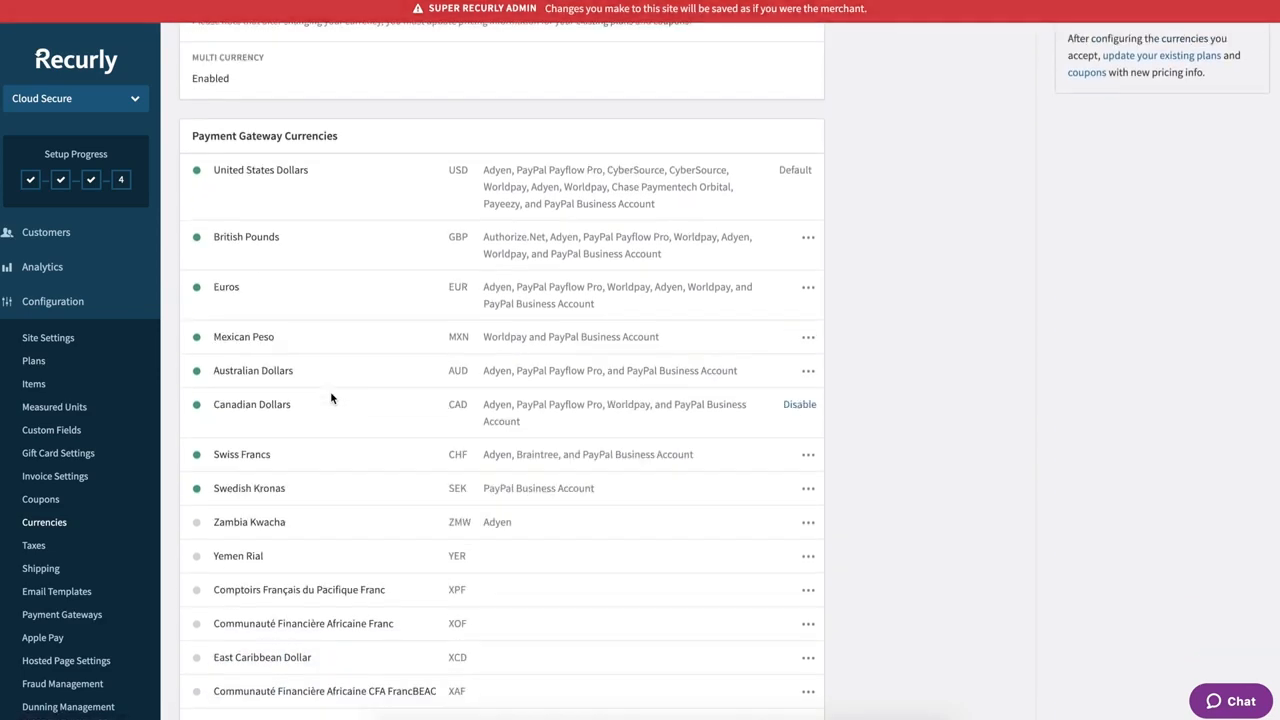
scroll(331, 398, "down", 10)
scroll(331, 398, "down", 20)
scroll(331, 398, "up", 20)
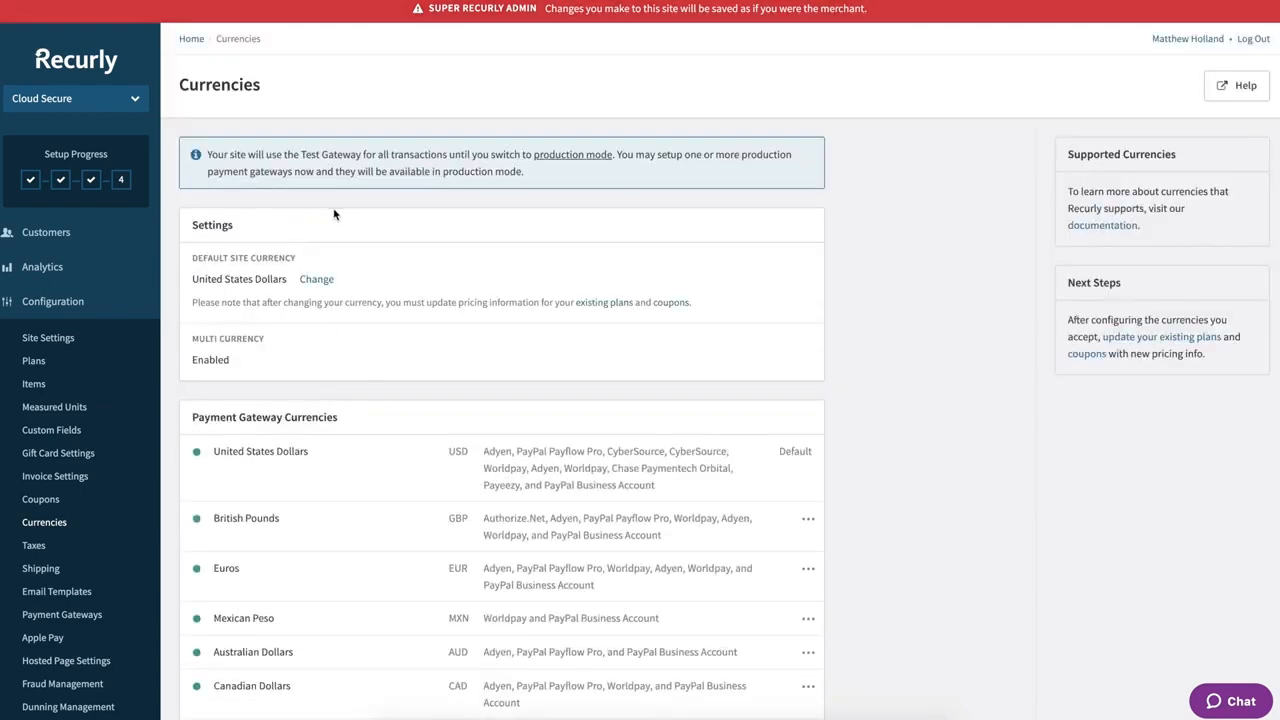
scroll(320, 600, "down", 2)
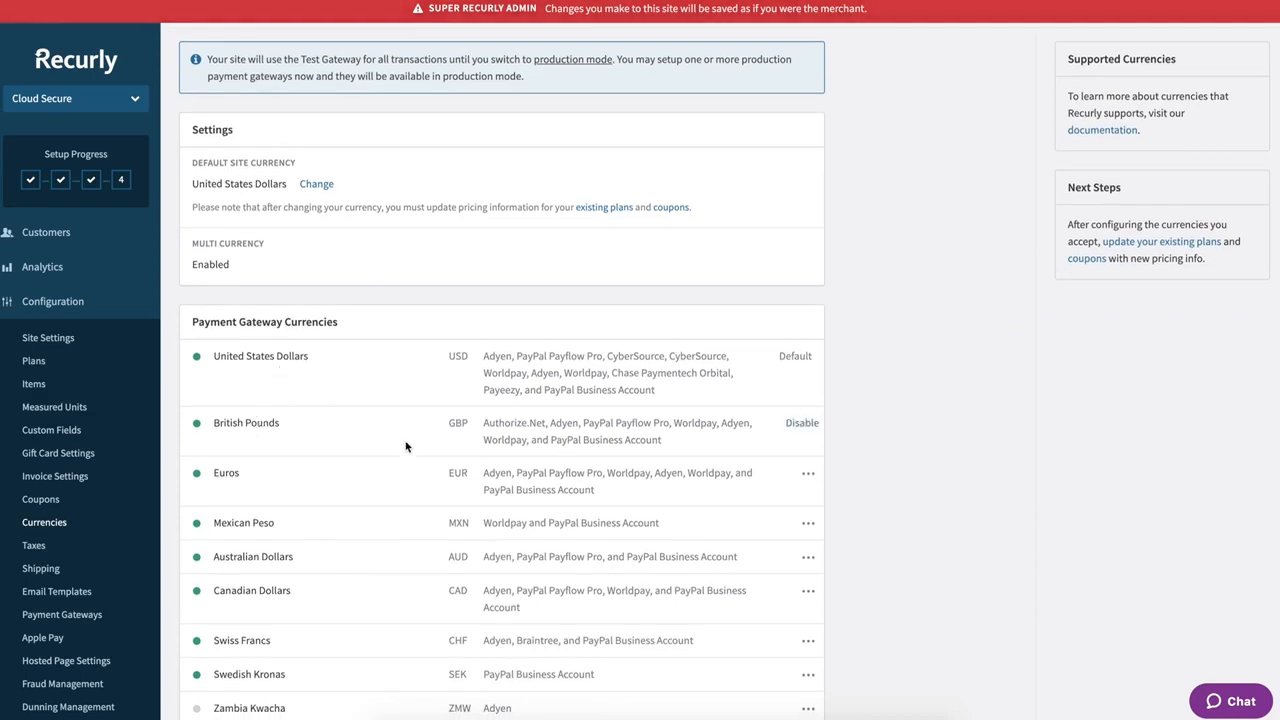
scroll(406, 440, "down", 4)
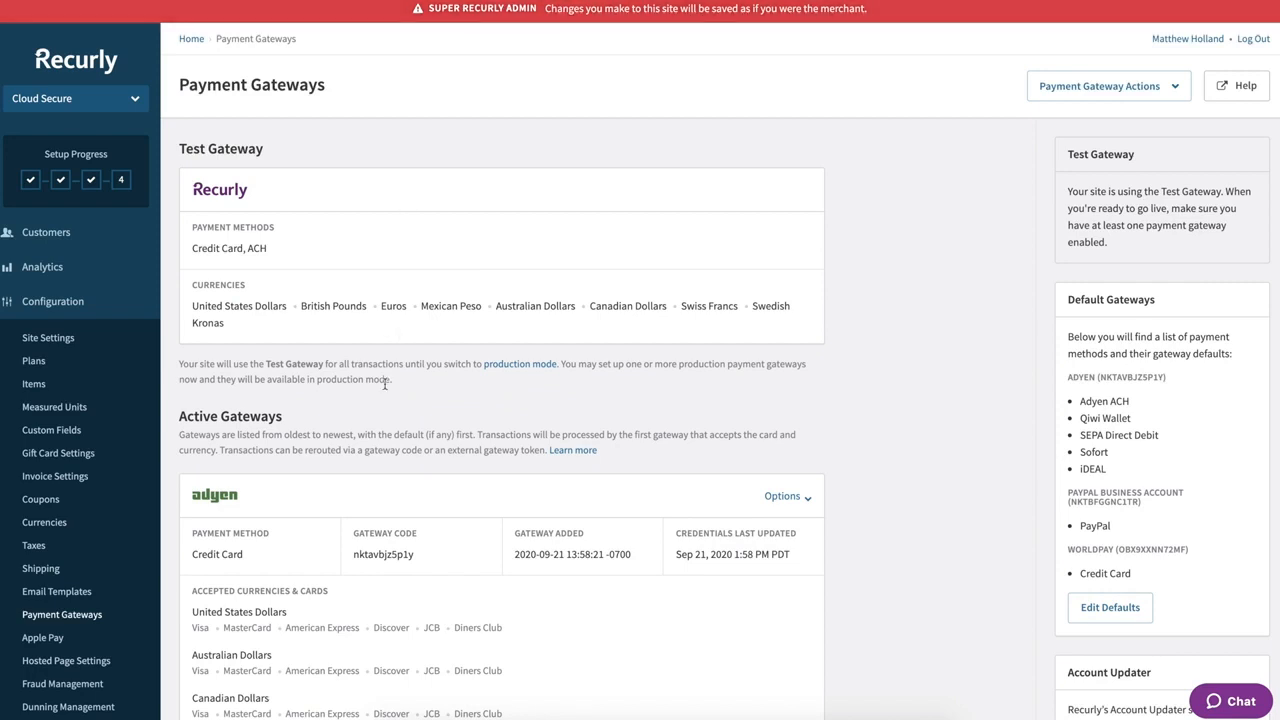
scroll(385, 383, "down", 1)
scroll(384, 383, "down", 2)
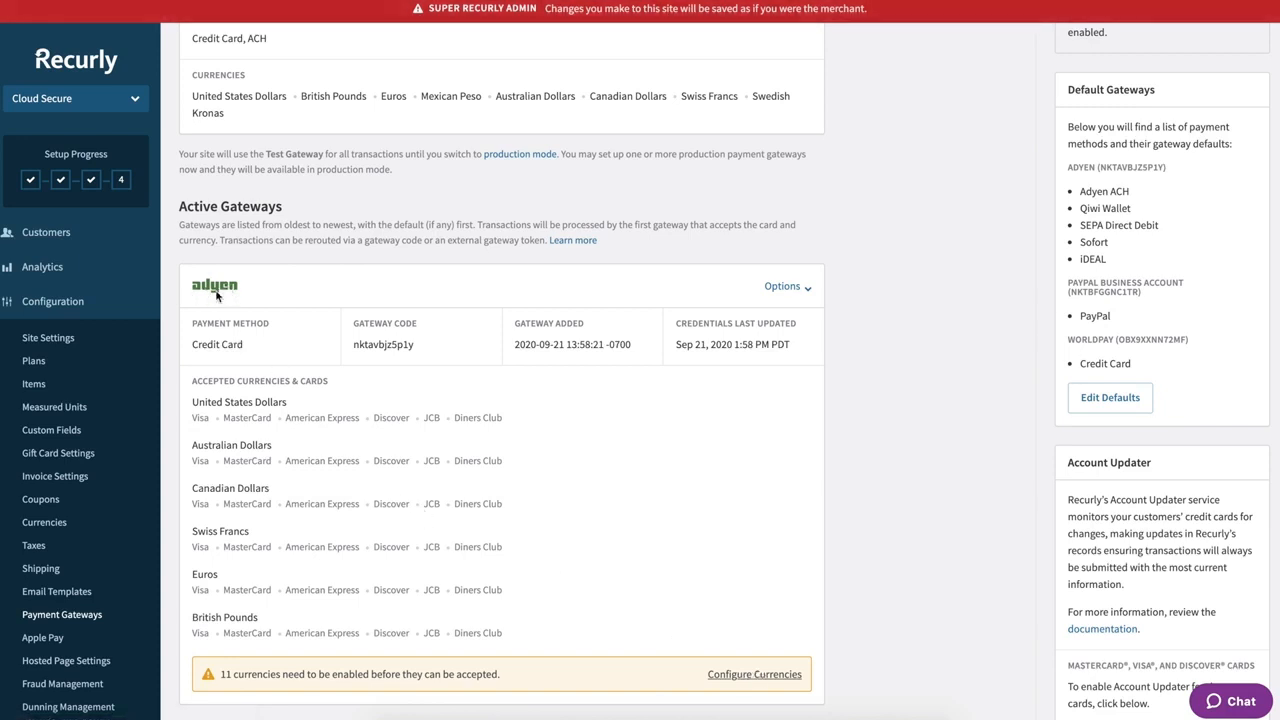
scroll(321, 240, "up", 3)
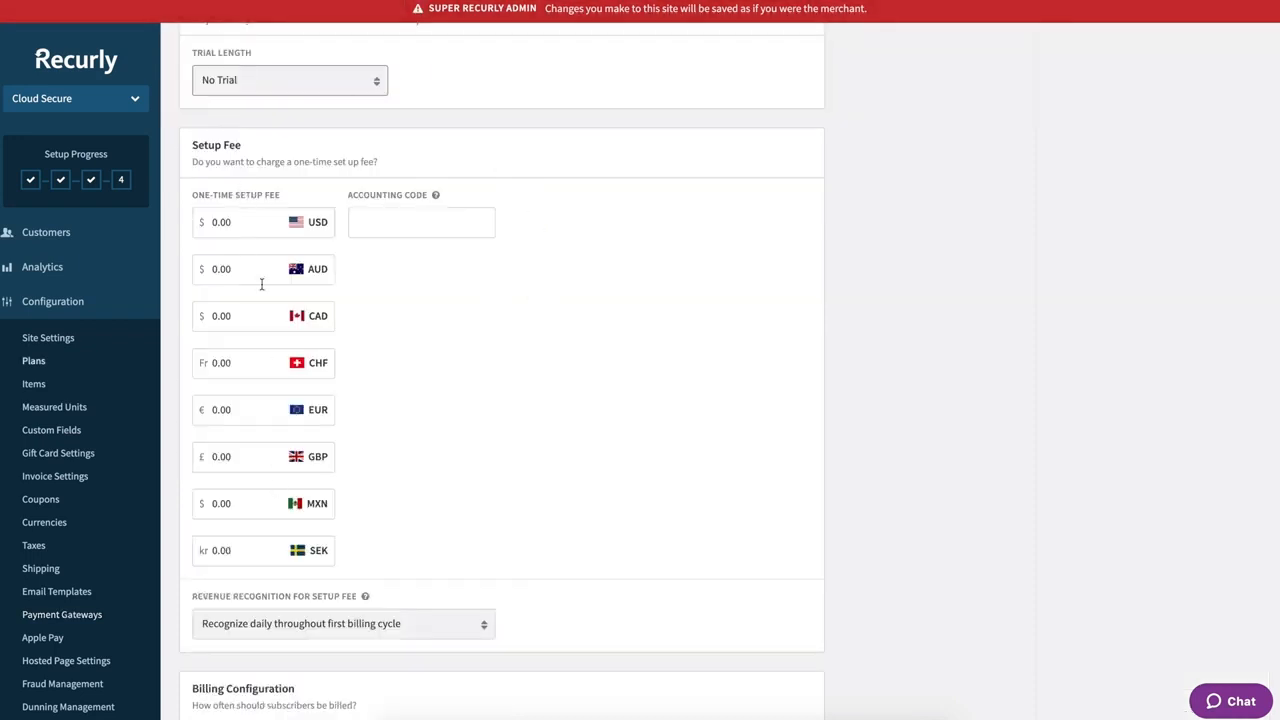
- Set the USD one-time setup fee to 5000.00 with accounting code 'setupfee'
left_click(243, 222)
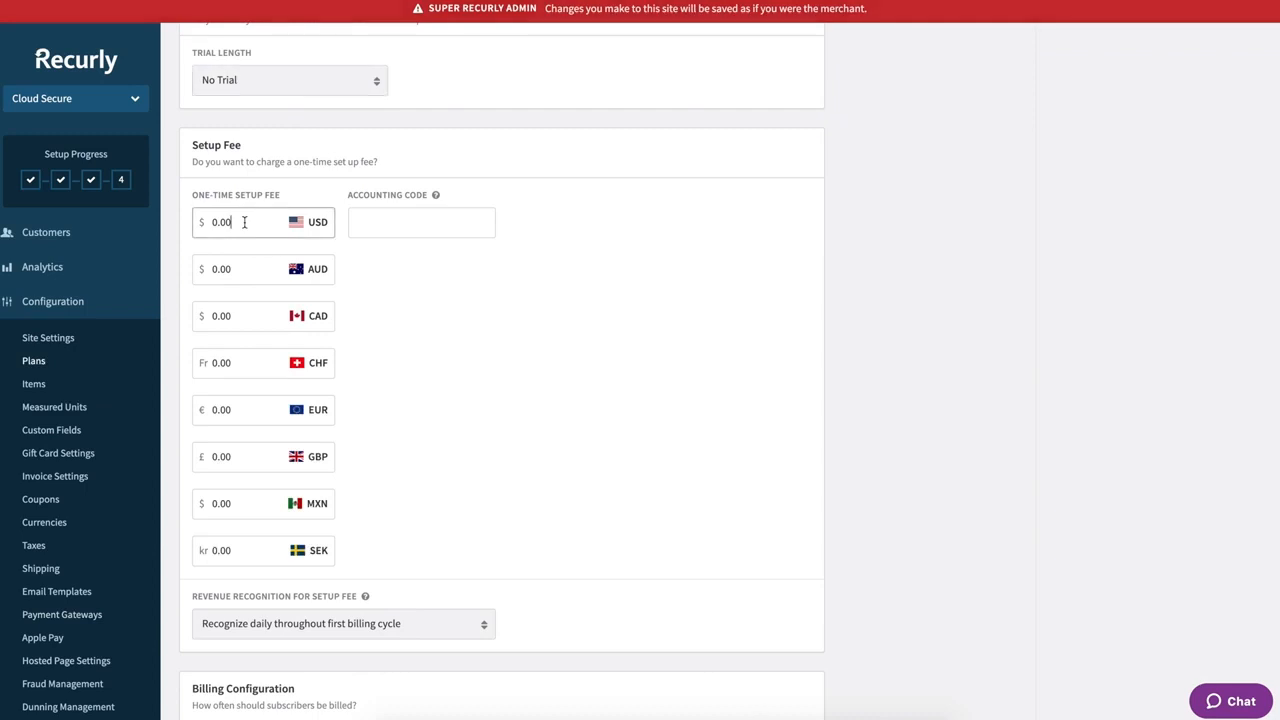
double_click(233, 222)
type("5000.00")
left_click(401, 231)
type("s")
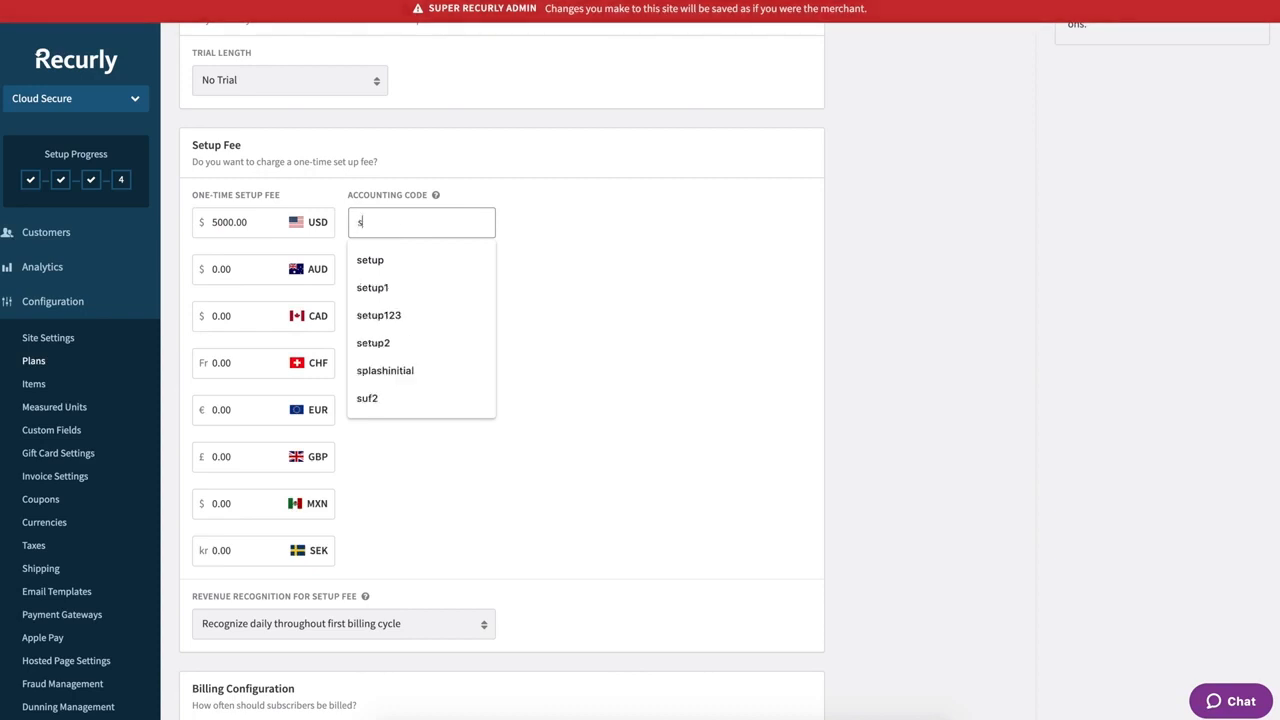
type("etupfee")
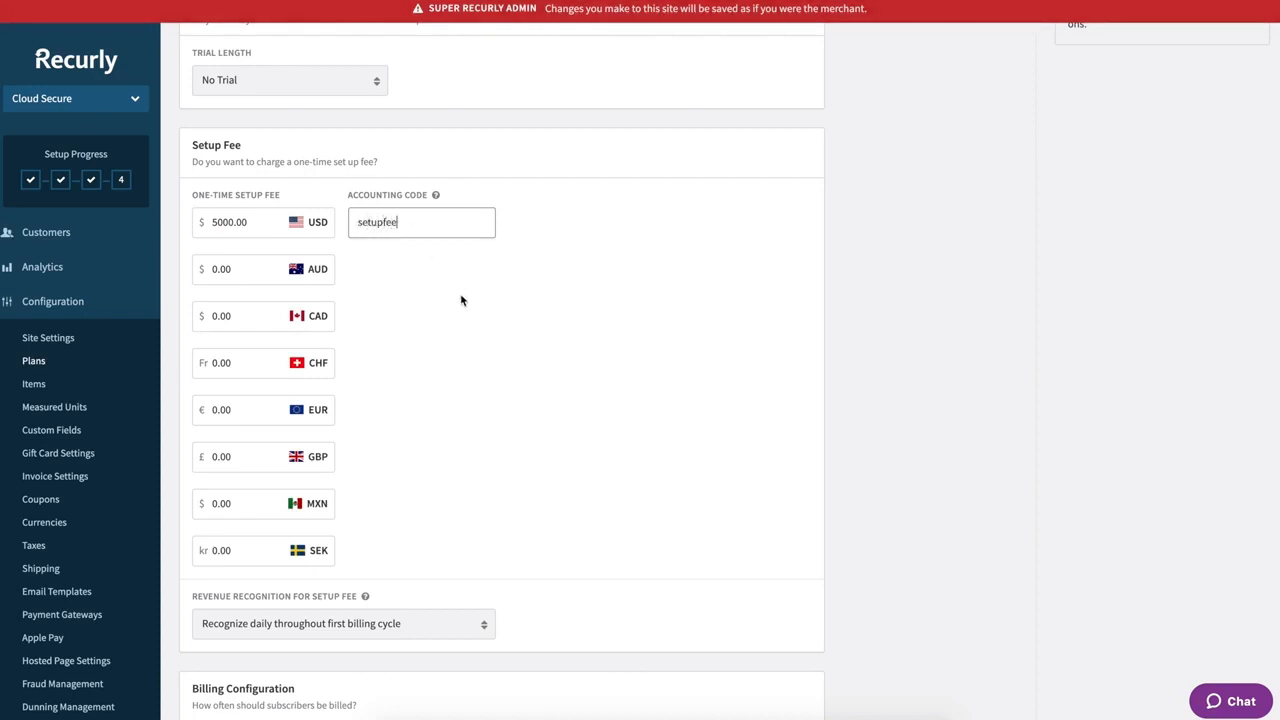
left_click(460, 293)
- Keep setup fee revenue recognized daily throughout the first billing cycle
scroll(454, 357, "down", 1)
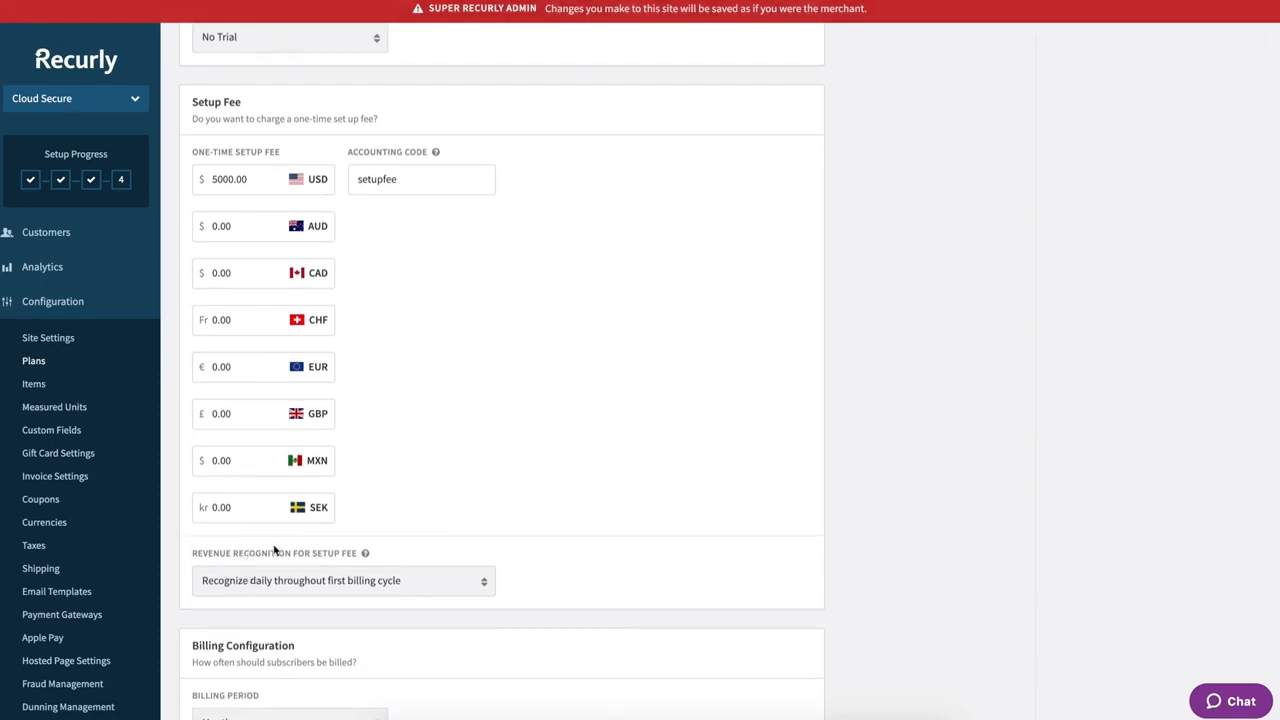
mouse_move(365, 554)
scroll(454, 489, "down", 1)
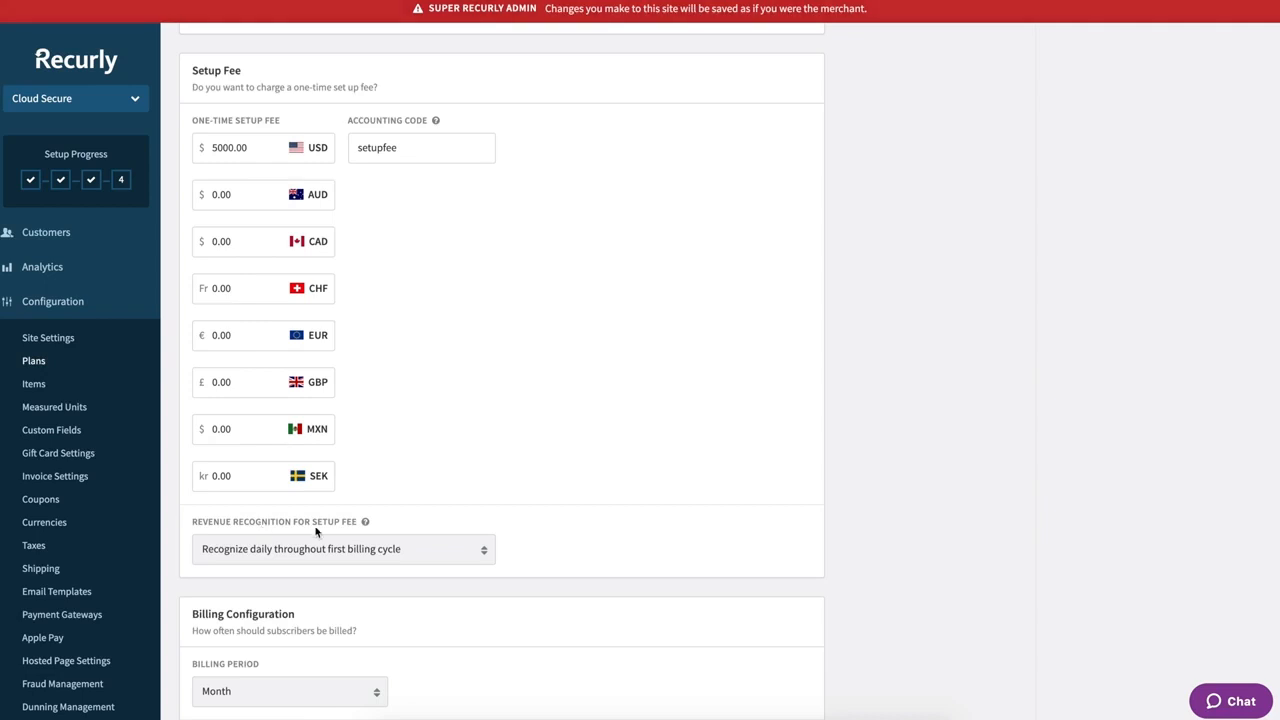
left_click(335, 548)
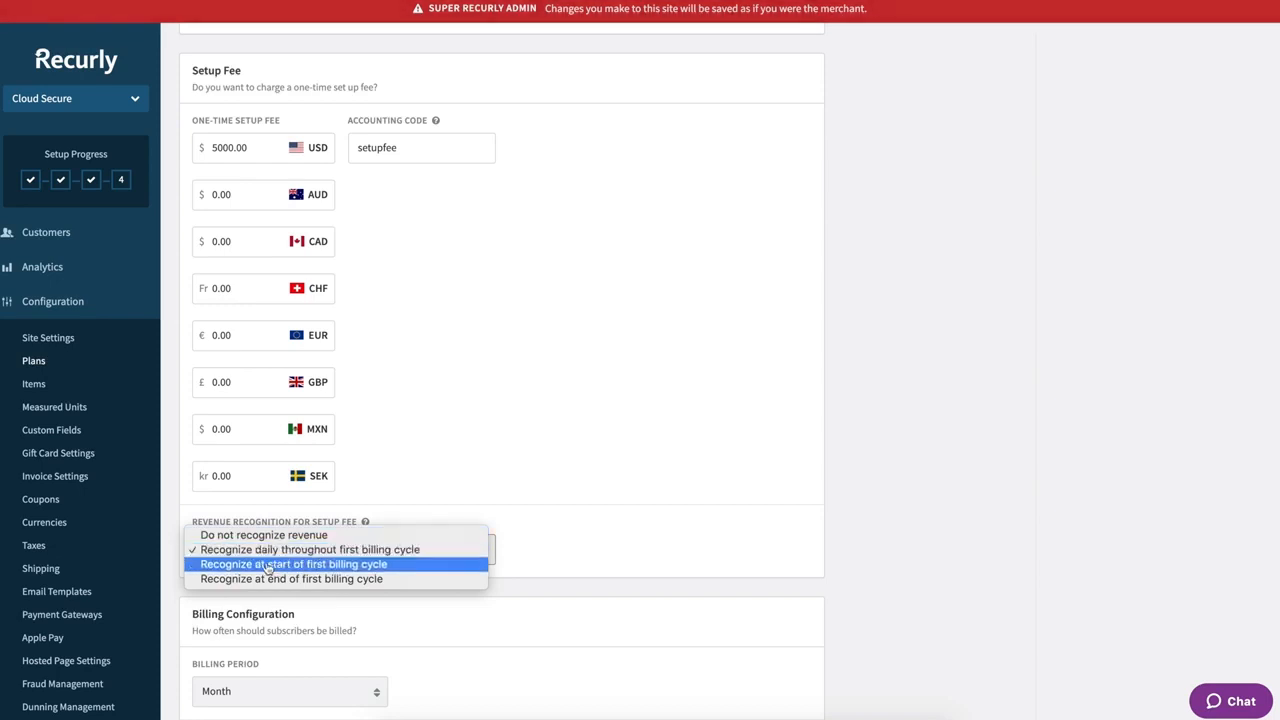
left_click(290, 579)
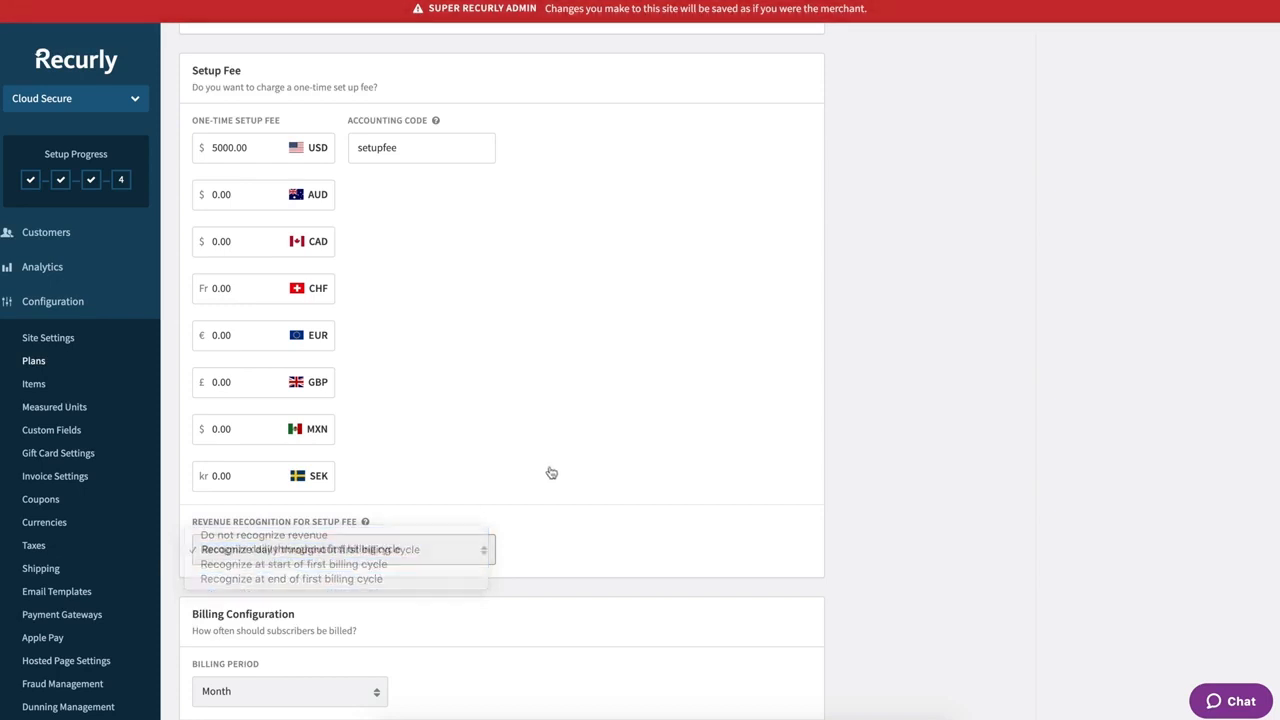
scroll(551, 473, "down", 5)
scroll(551, 473, "down", 1)
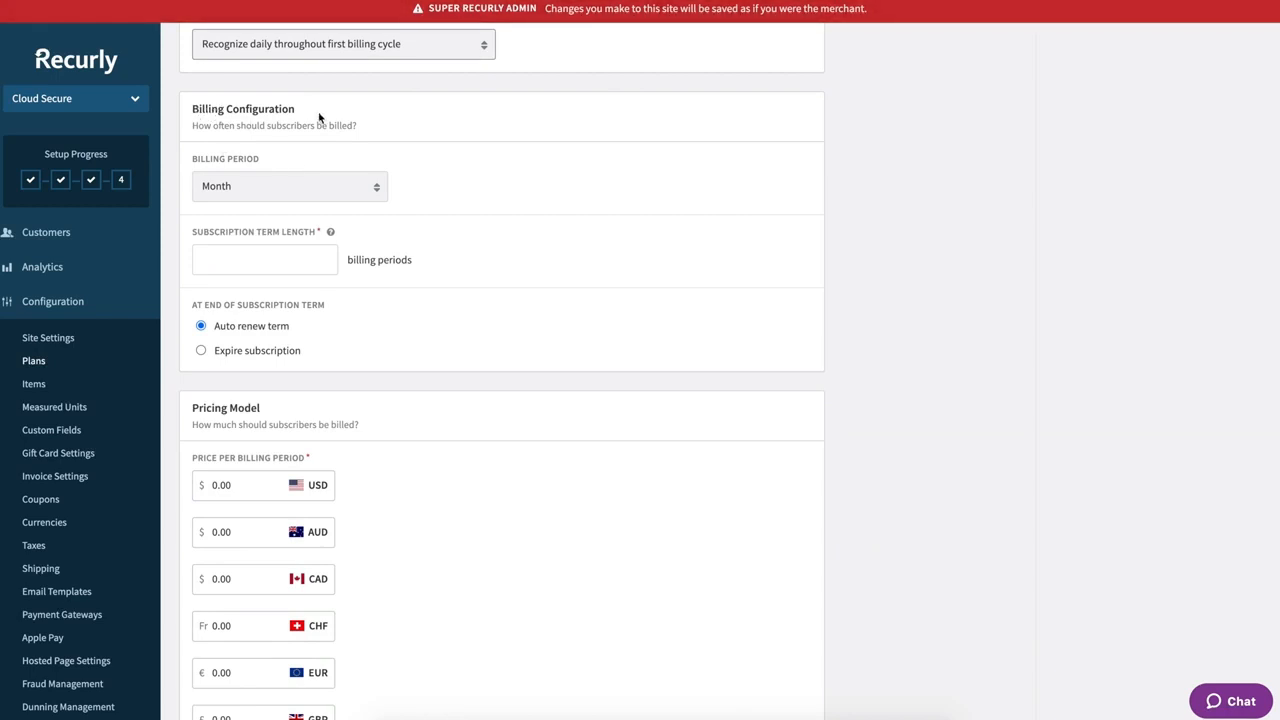
- Set the billing period to Year and the subscription term length to 1
left_click(259, 188)
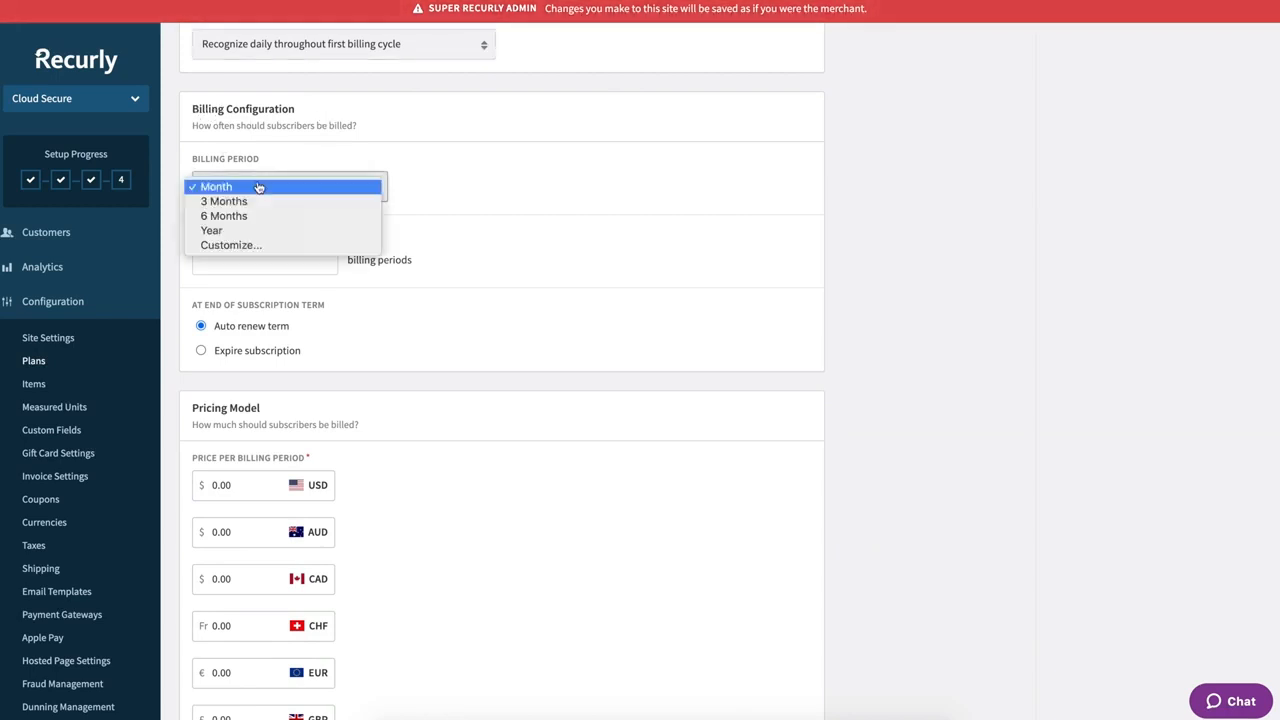
left_click(225, 230)
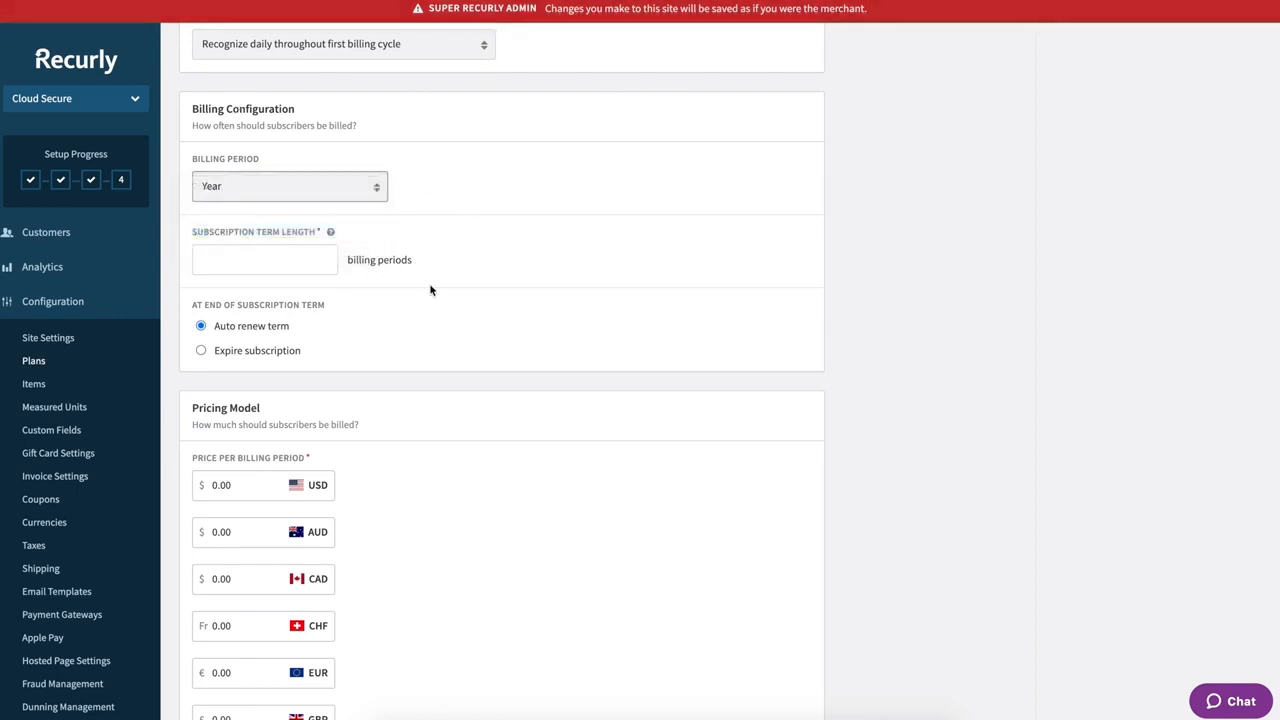
left_click(242, 260)
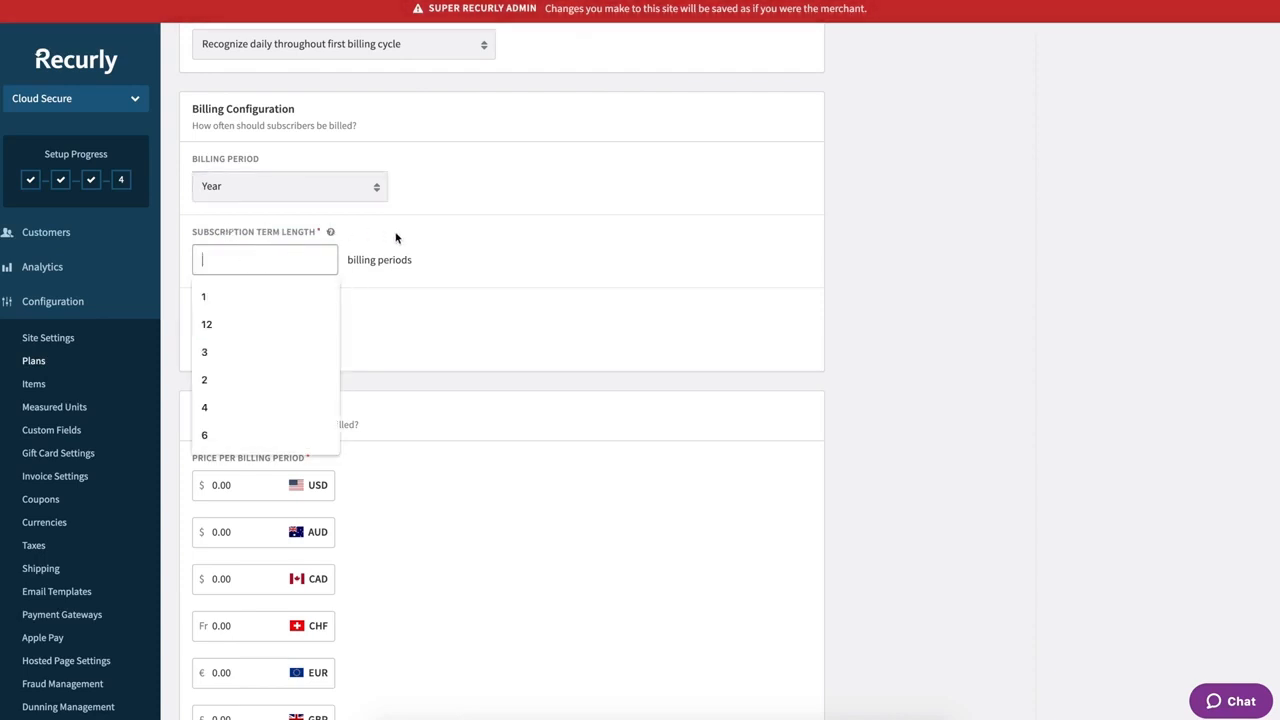
type("1")
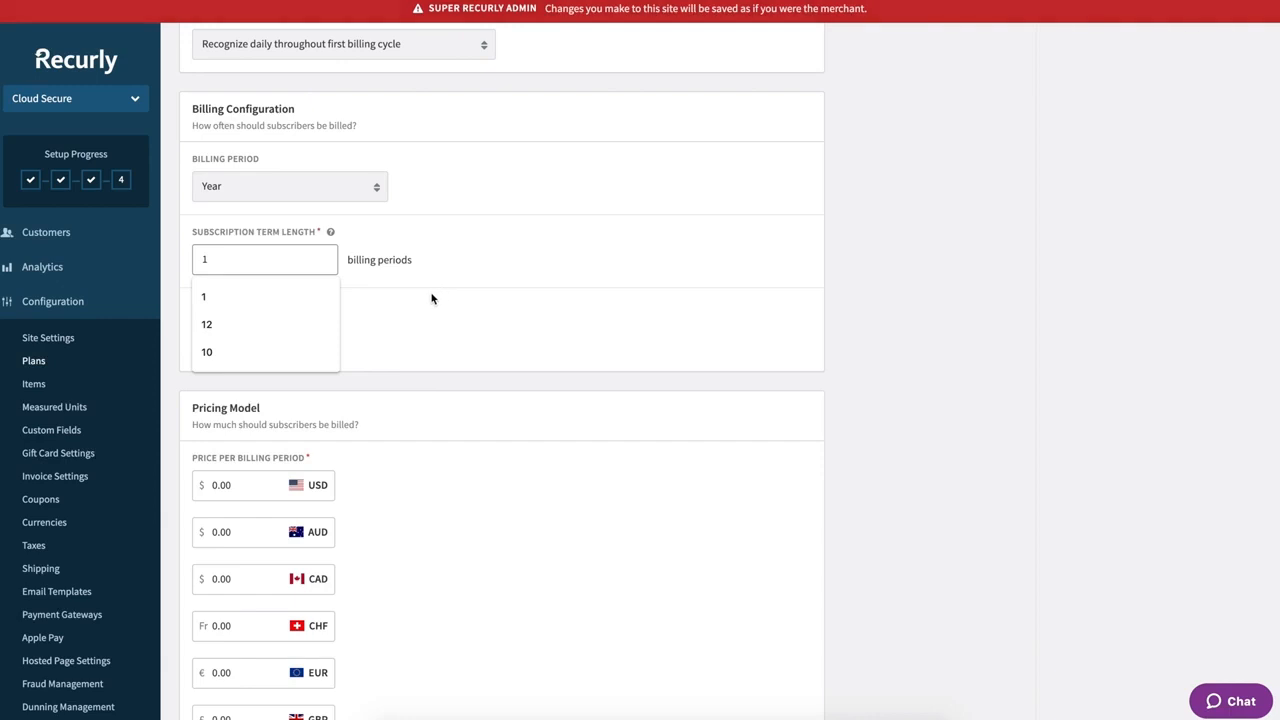
left_click(400, 310)
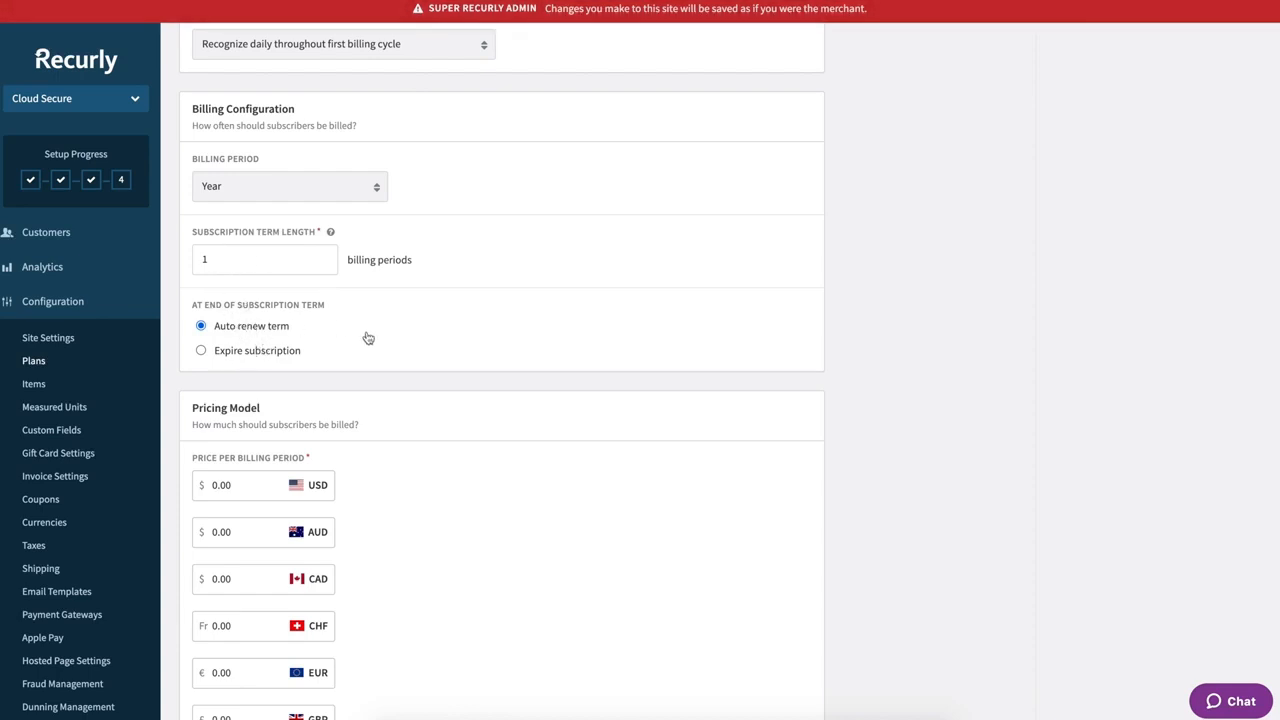
- Recheck the 5000.00 USD setup fee and the 1-period auto-renewing term
scroll(368, 338, "up", 5)
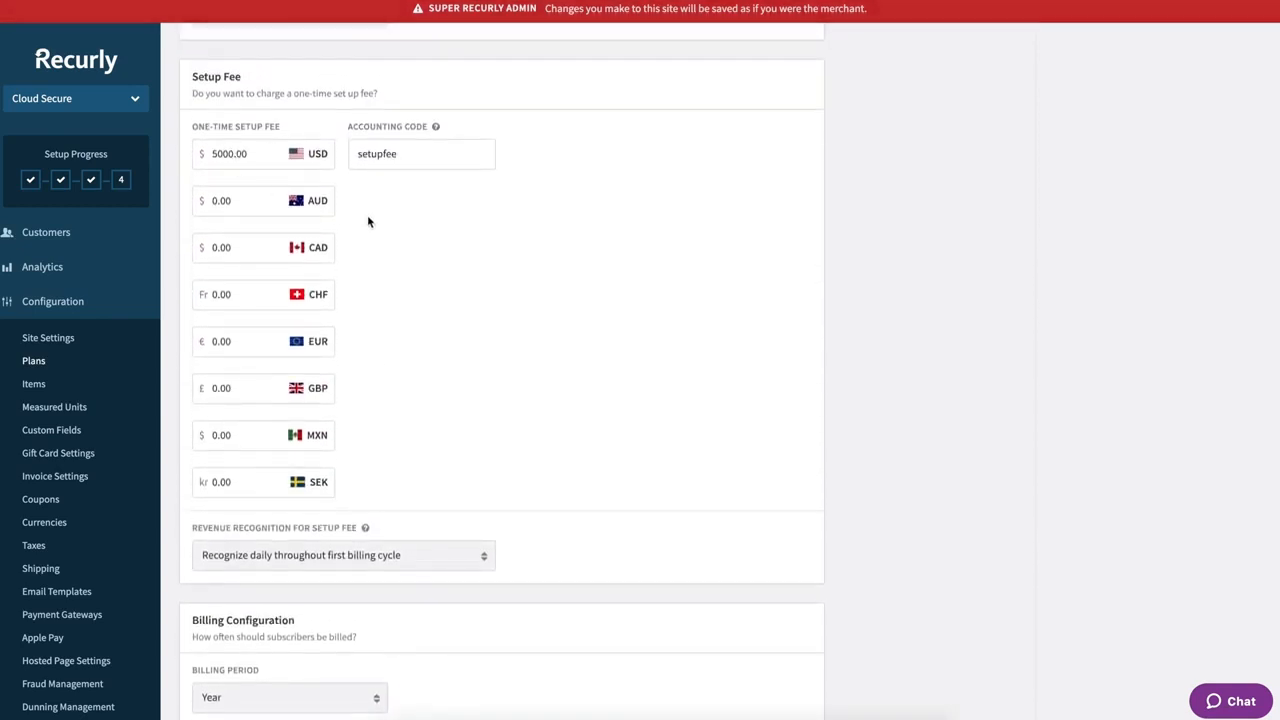
scroll(434, 271, "down", 1)
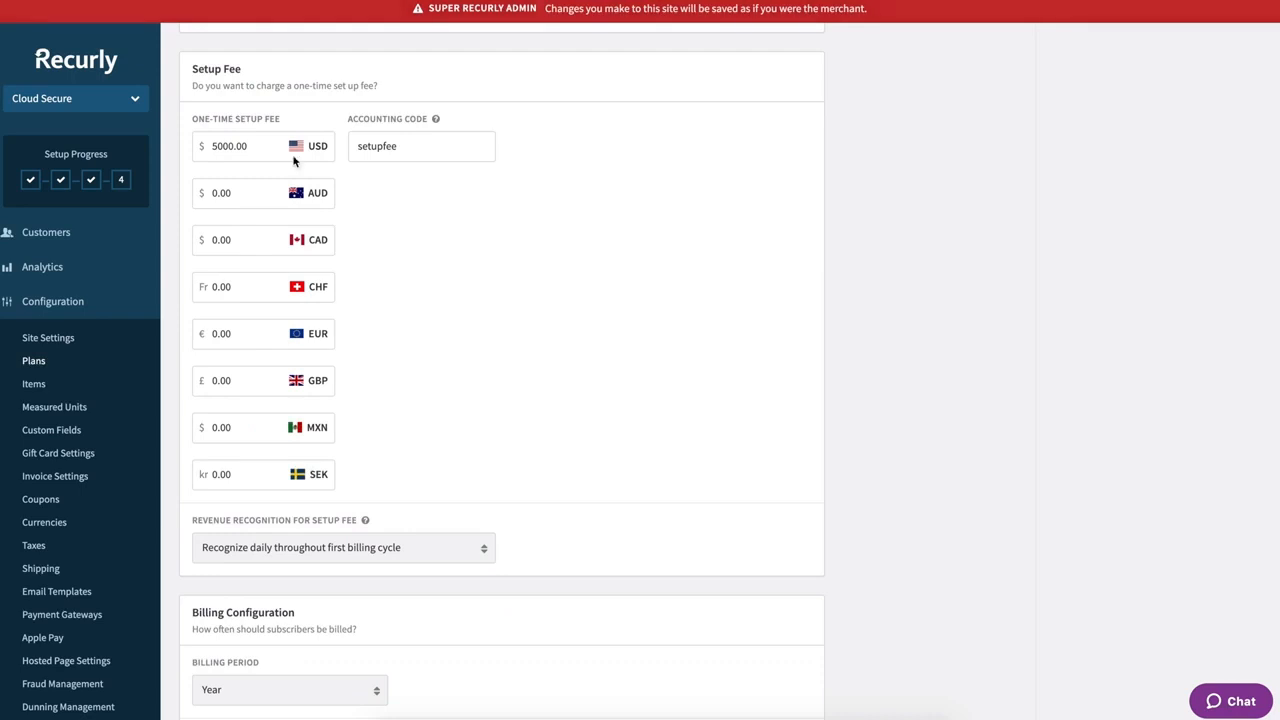
left_click(264, 147)
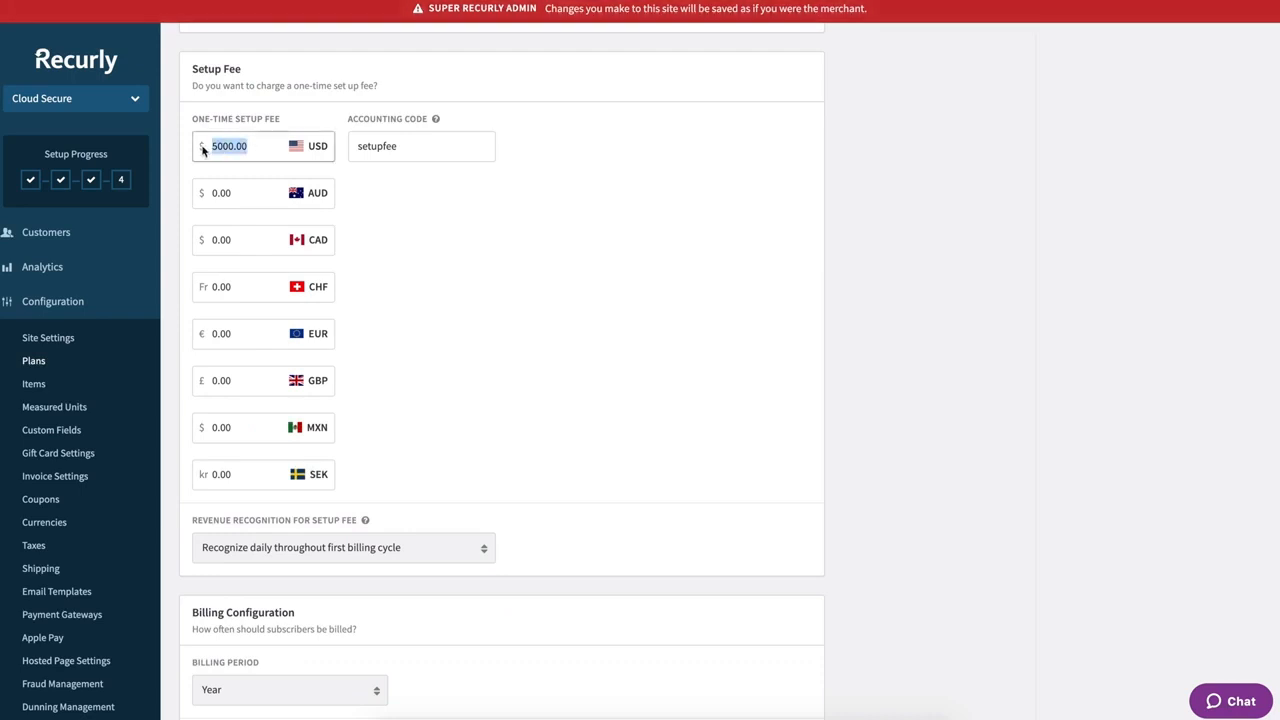
left_click(433, 248)
scroll(432, 248, "down", 1)
scroll(433, 248, "down", 5)
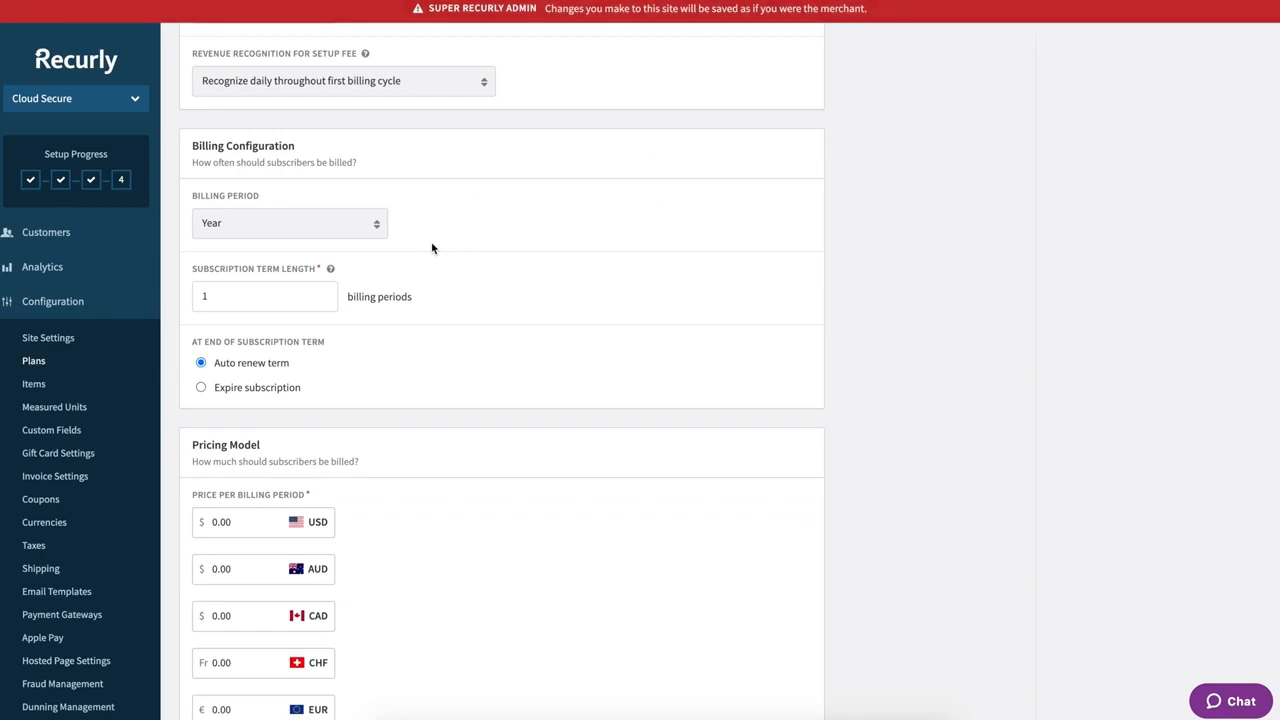
scroll(433, 248, "down", 2)
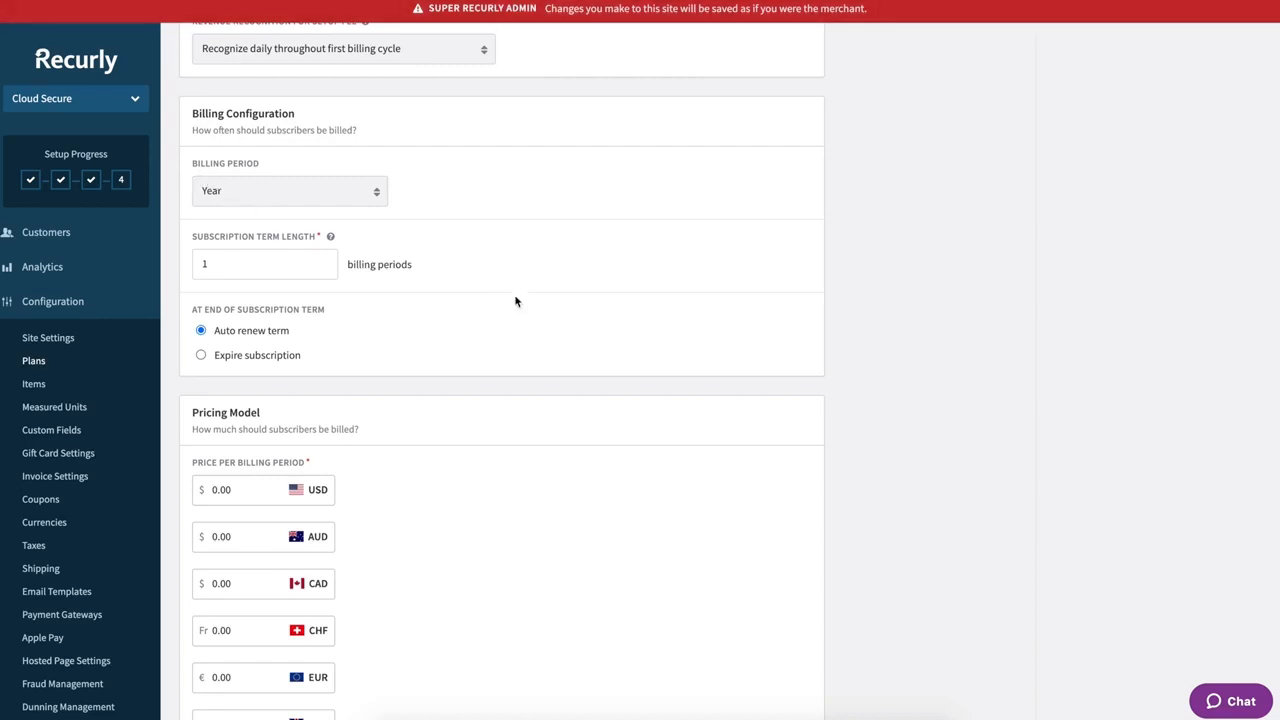
scroll(514, 300, "down", 1)
left_click(239, 238)
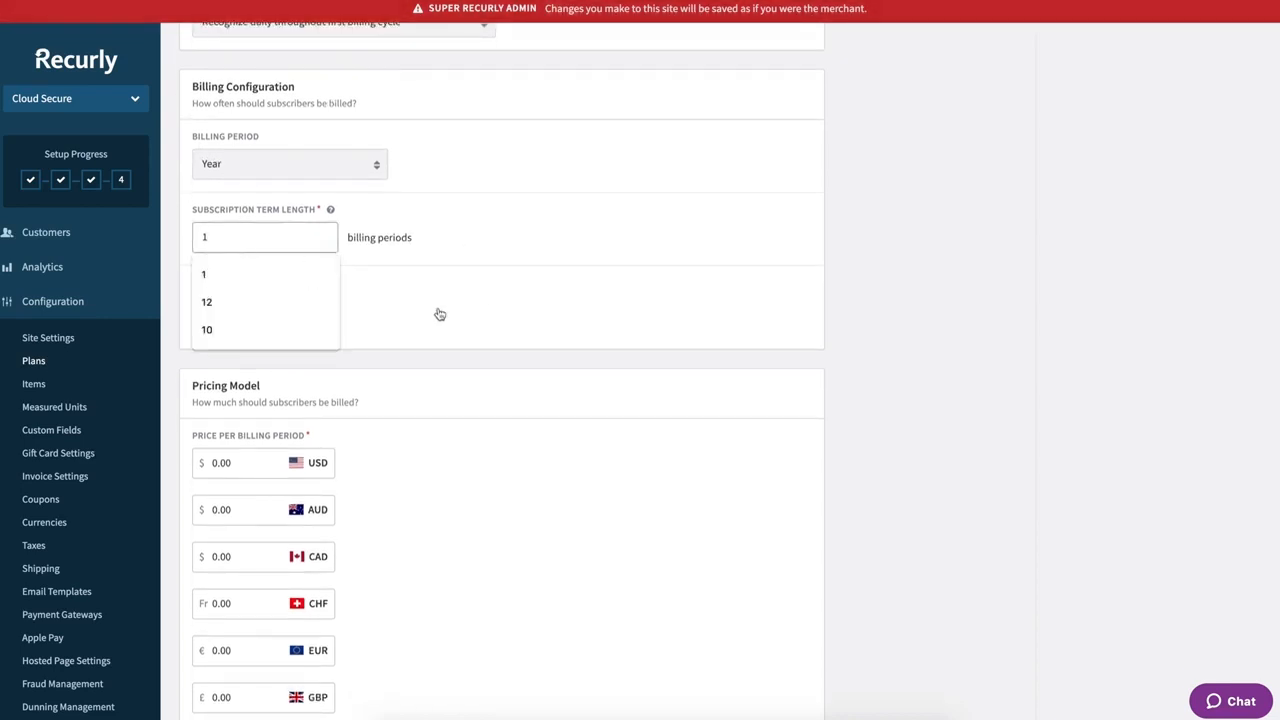
scroll(437, 314, "down", 3)
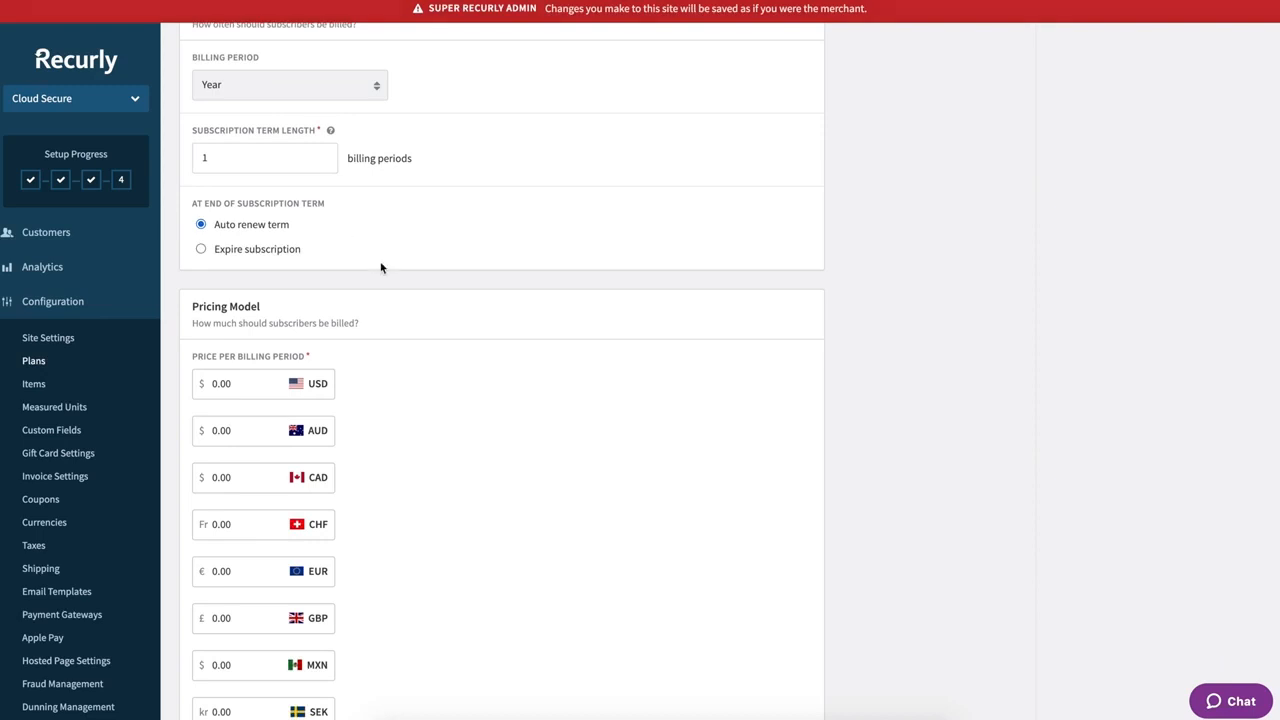
scroll(387, 268, "down", 5)
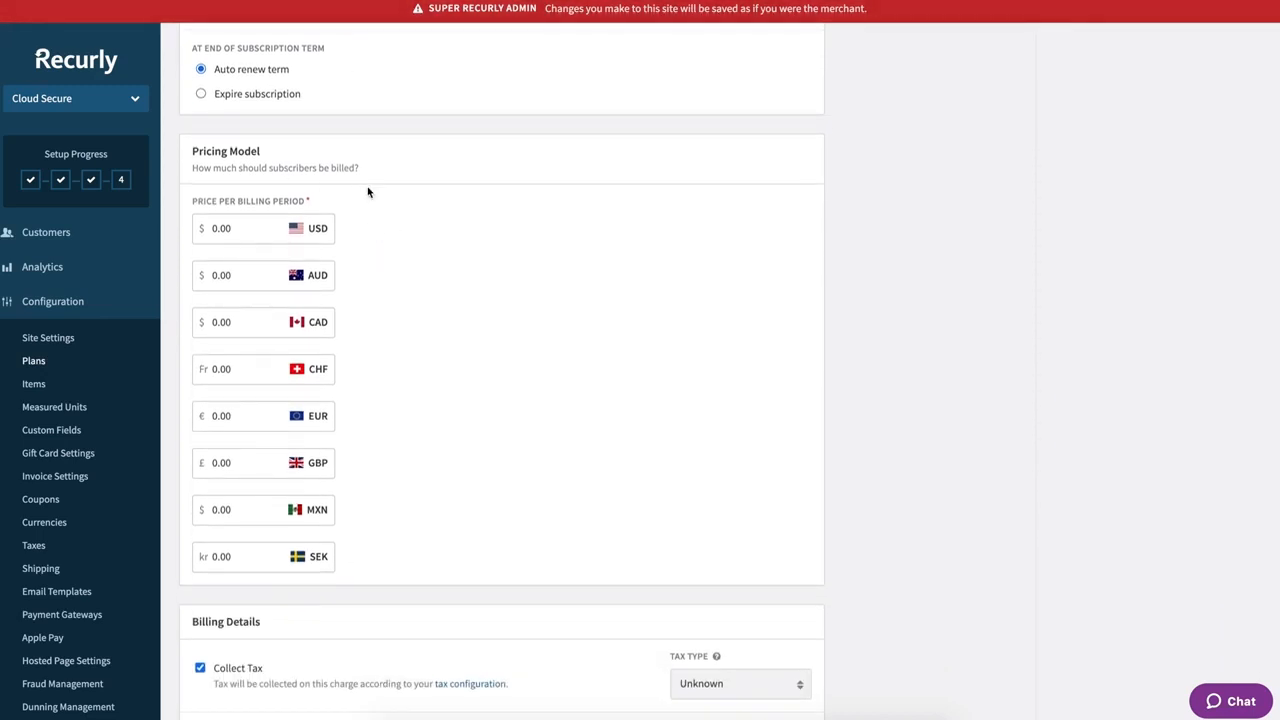
- Enter 2000 as the USD price per billing period, leaving other currencies at 0.00
left_click(241, 235)
type("2000.")
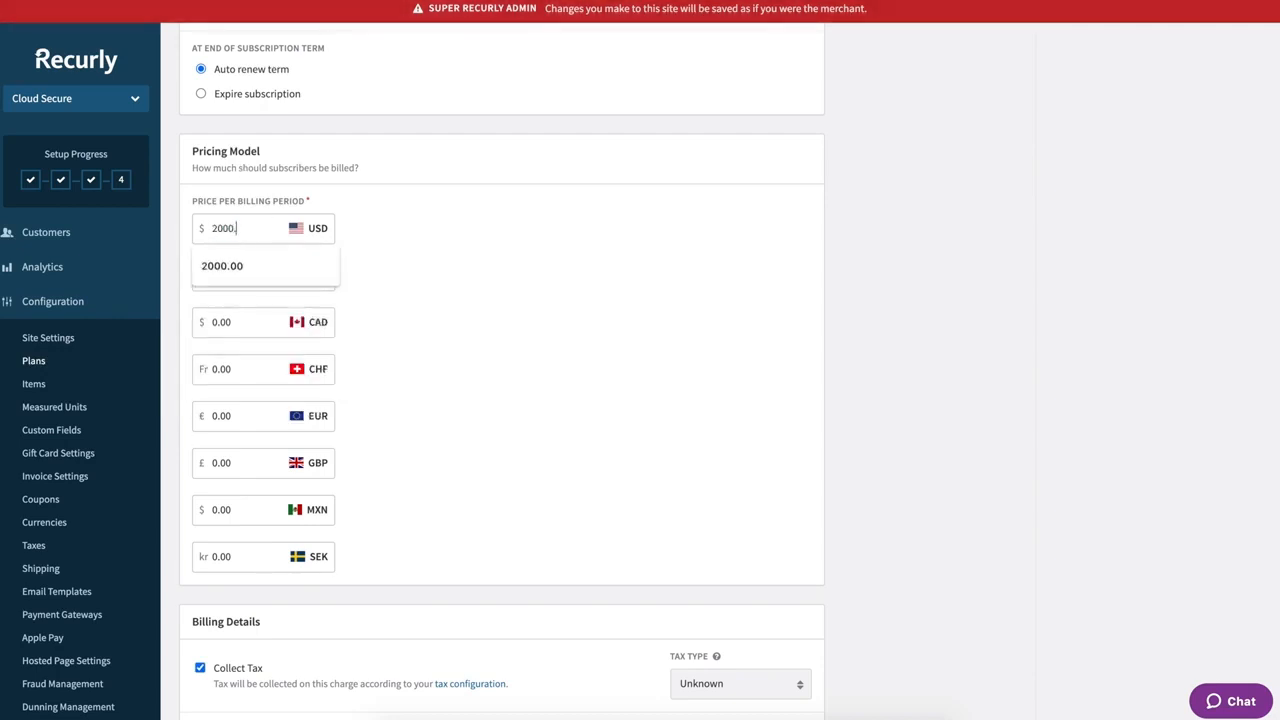
key("Tab")
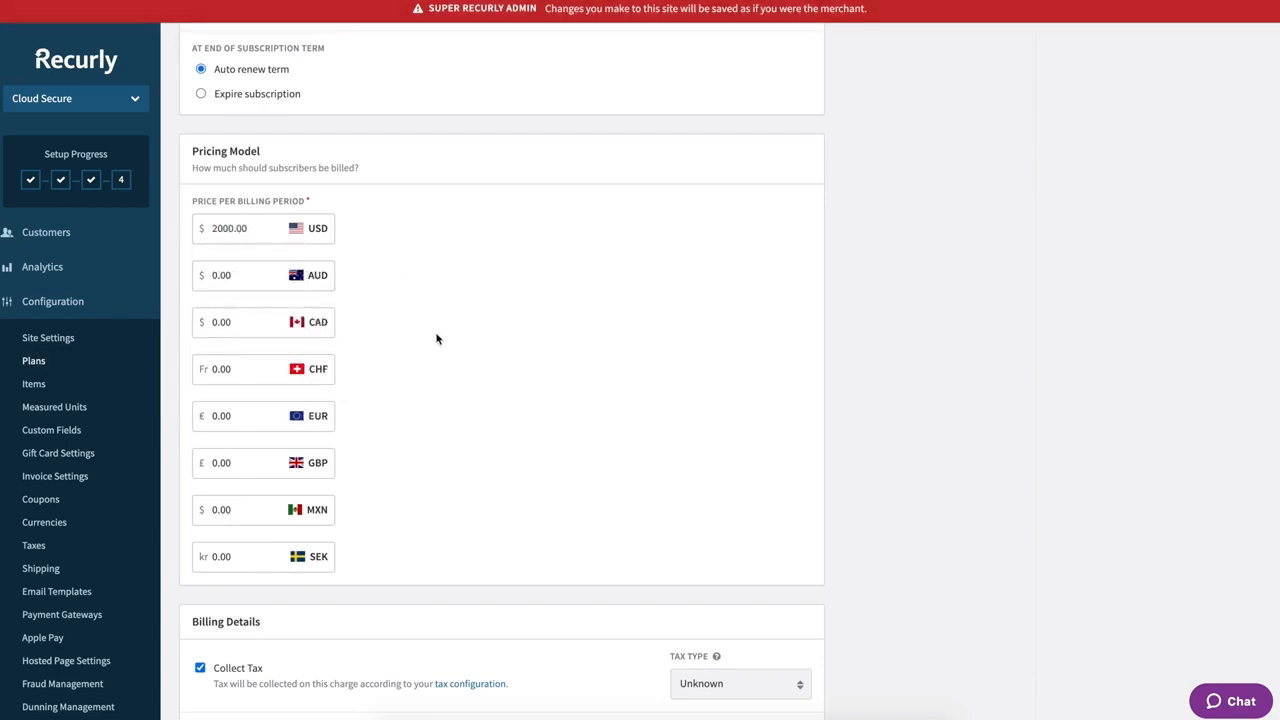
scroll(436, 338, "down", 1)
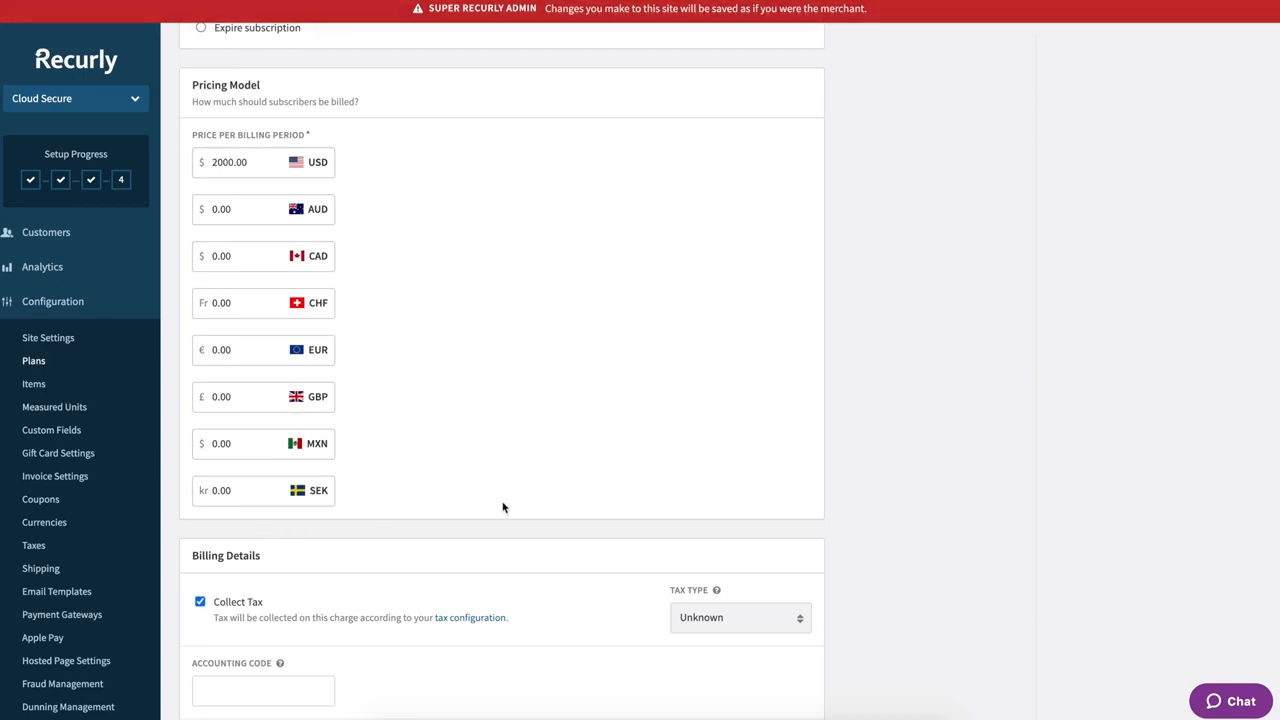
scroll(502, 507, "down", 3)
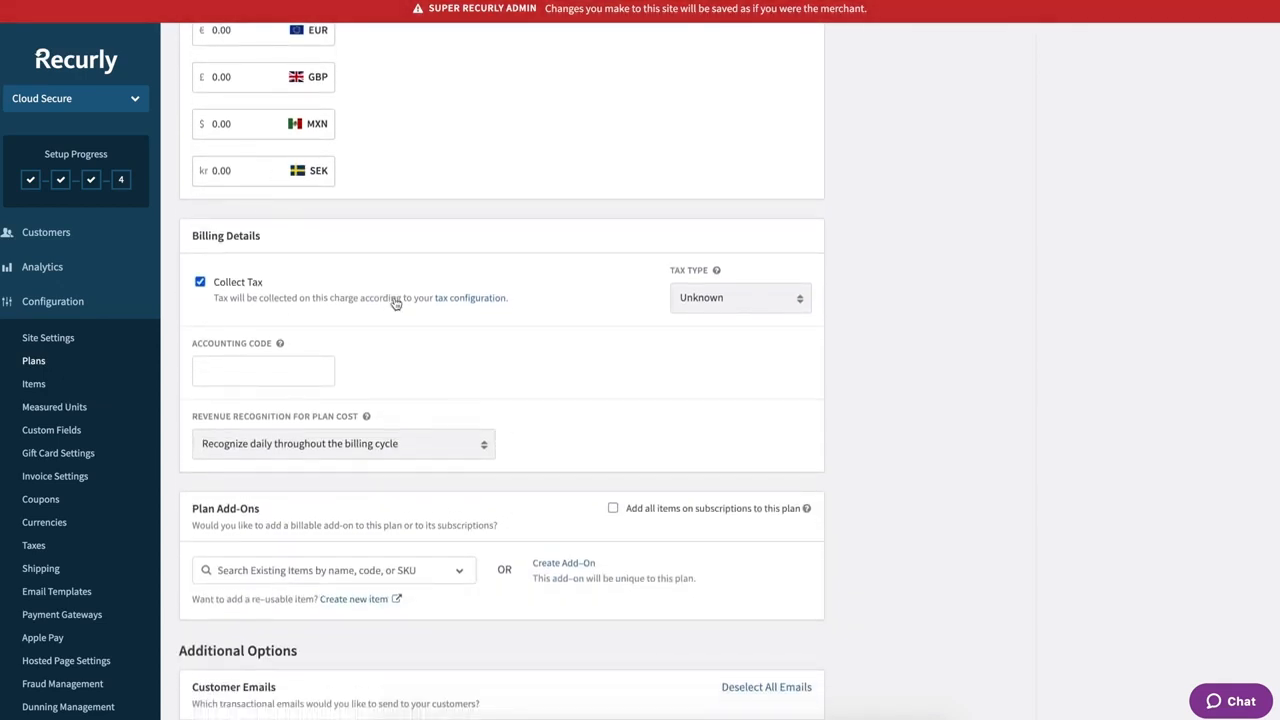
scroll(396, 303, "down", 1)
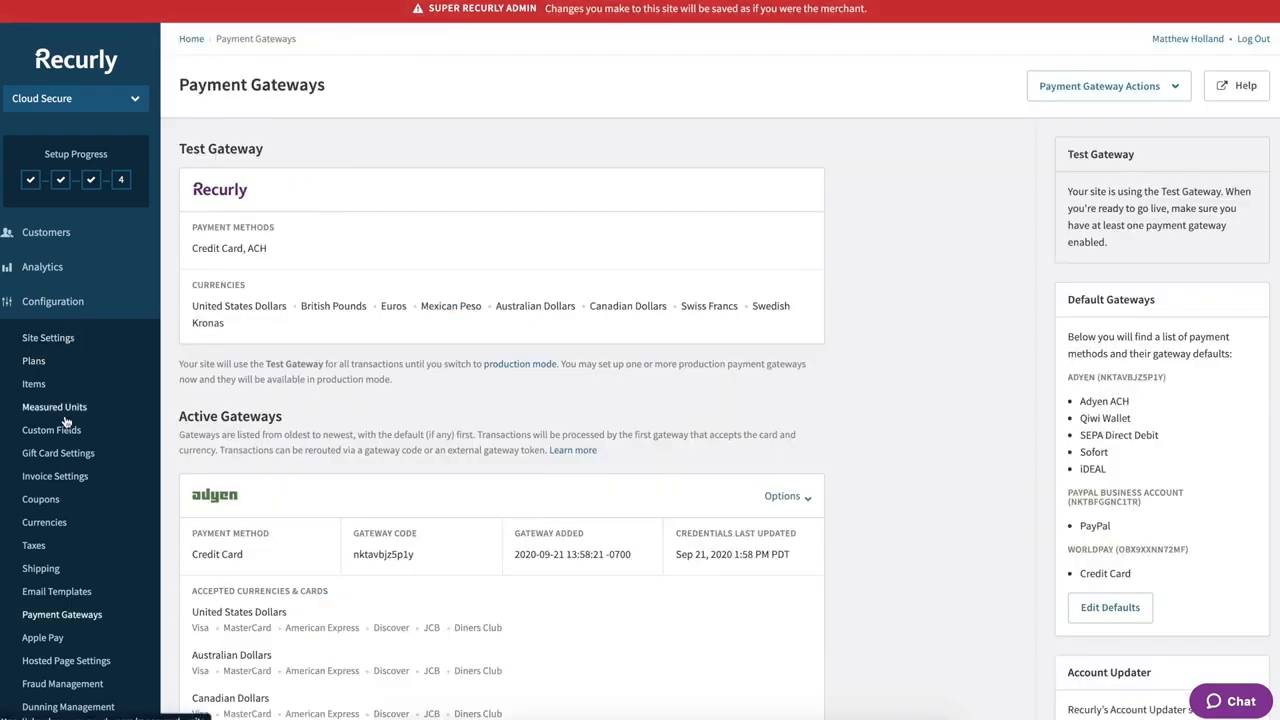
left_click(33, 546)
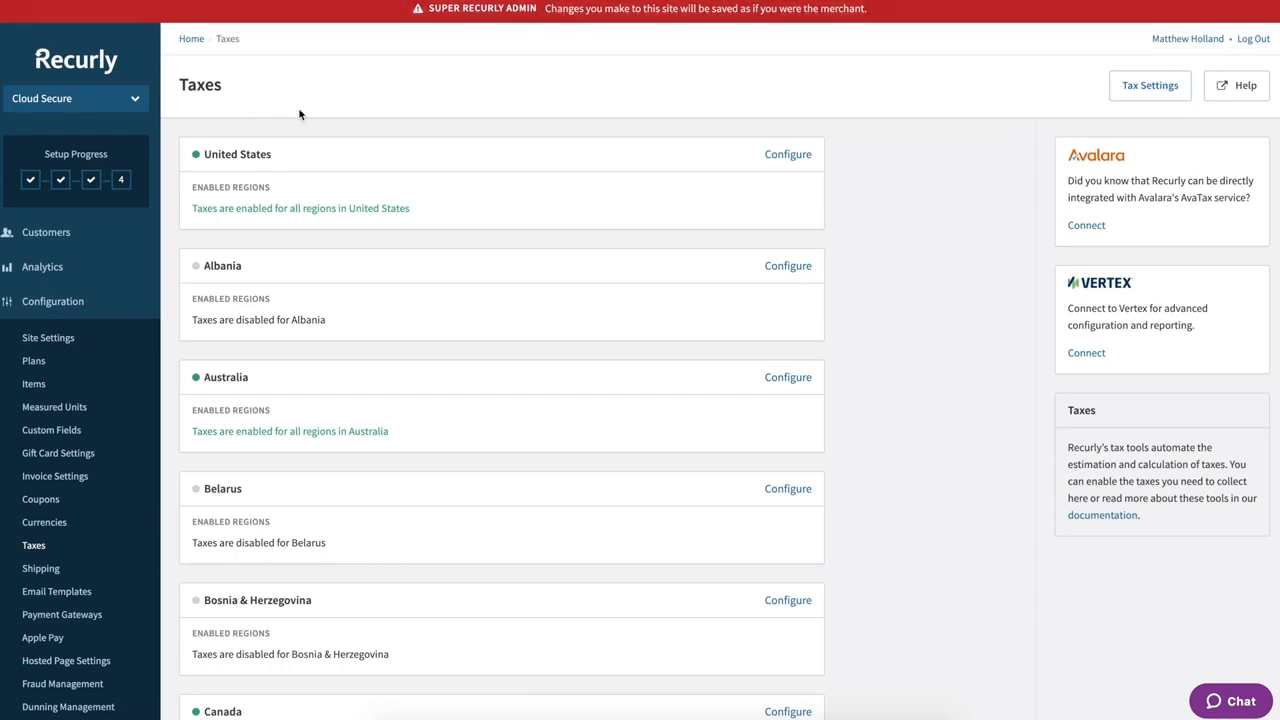
scroll(323, 177, "down", 2)
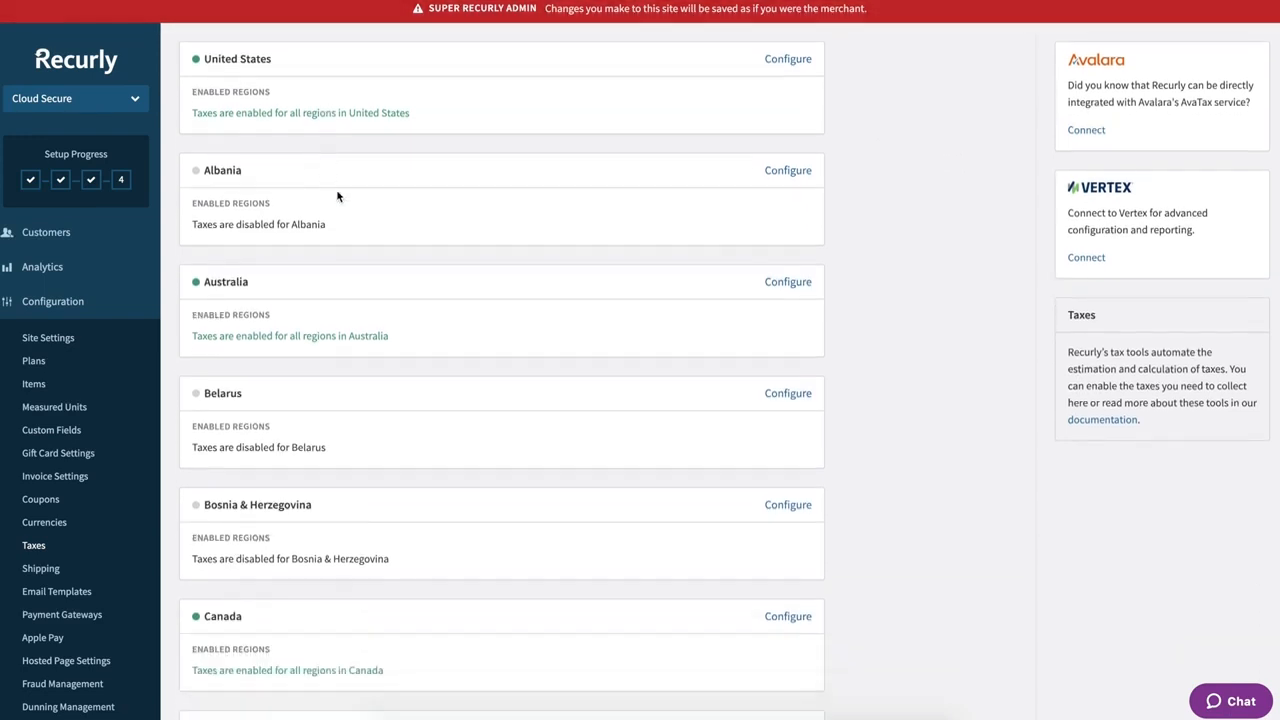
scroll(388, 300, "down", 10)
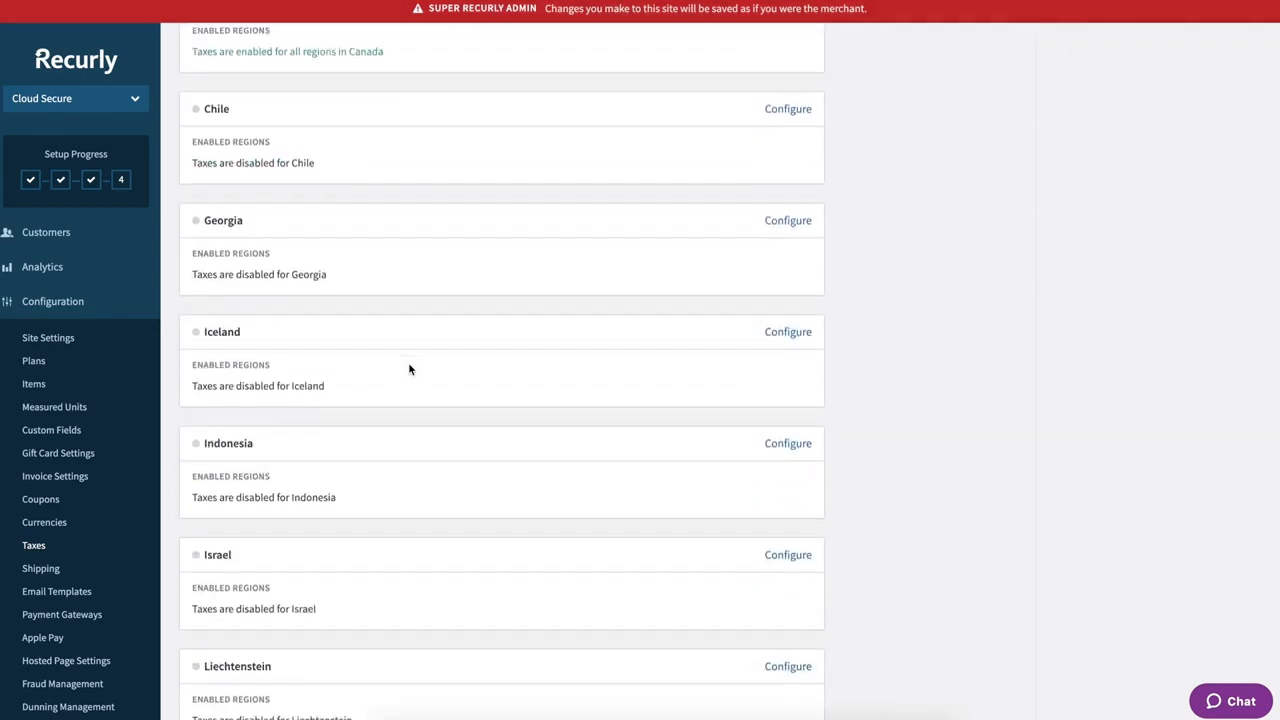
scroll(408, 369, "up", 10)
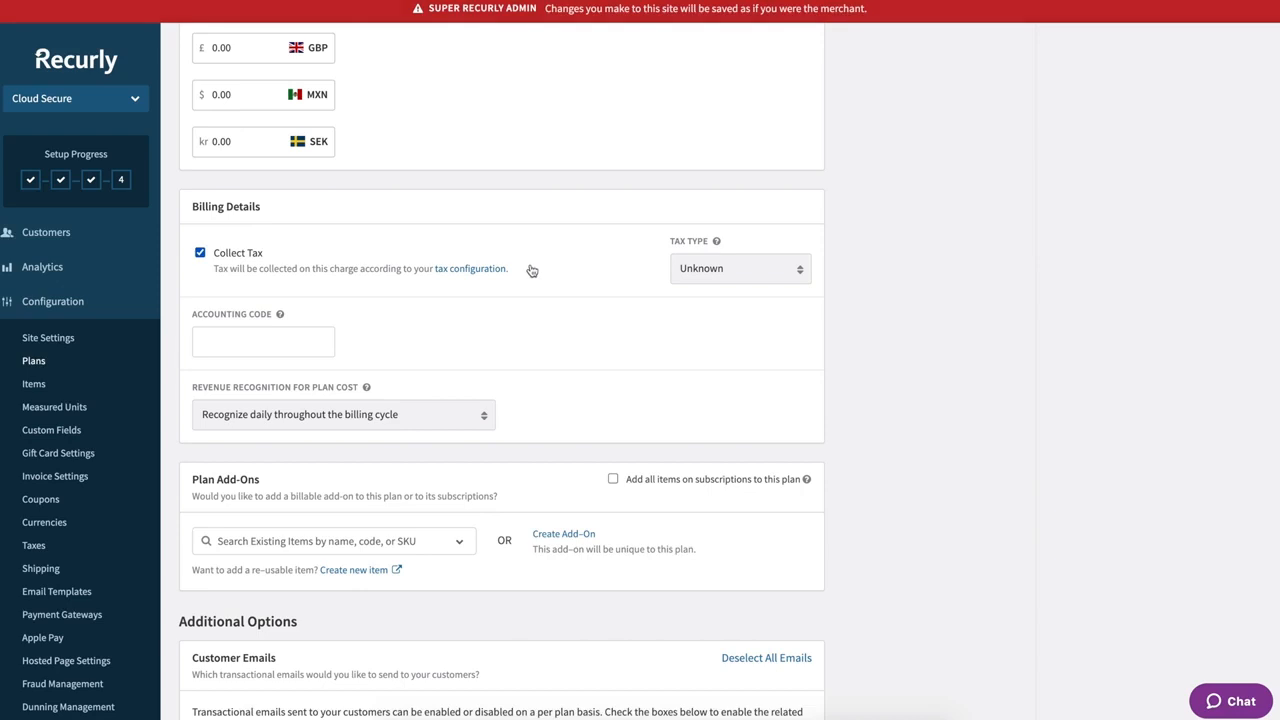
left_click(726, 278)
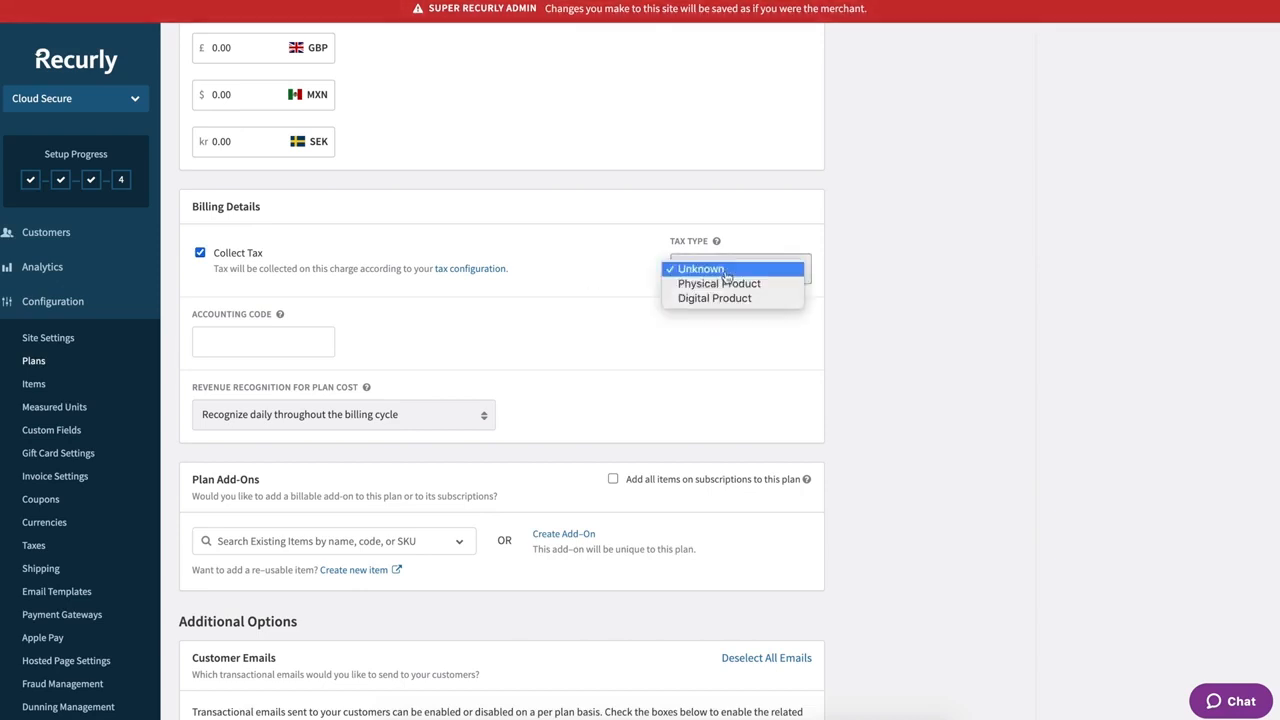
left_click(724, 298)
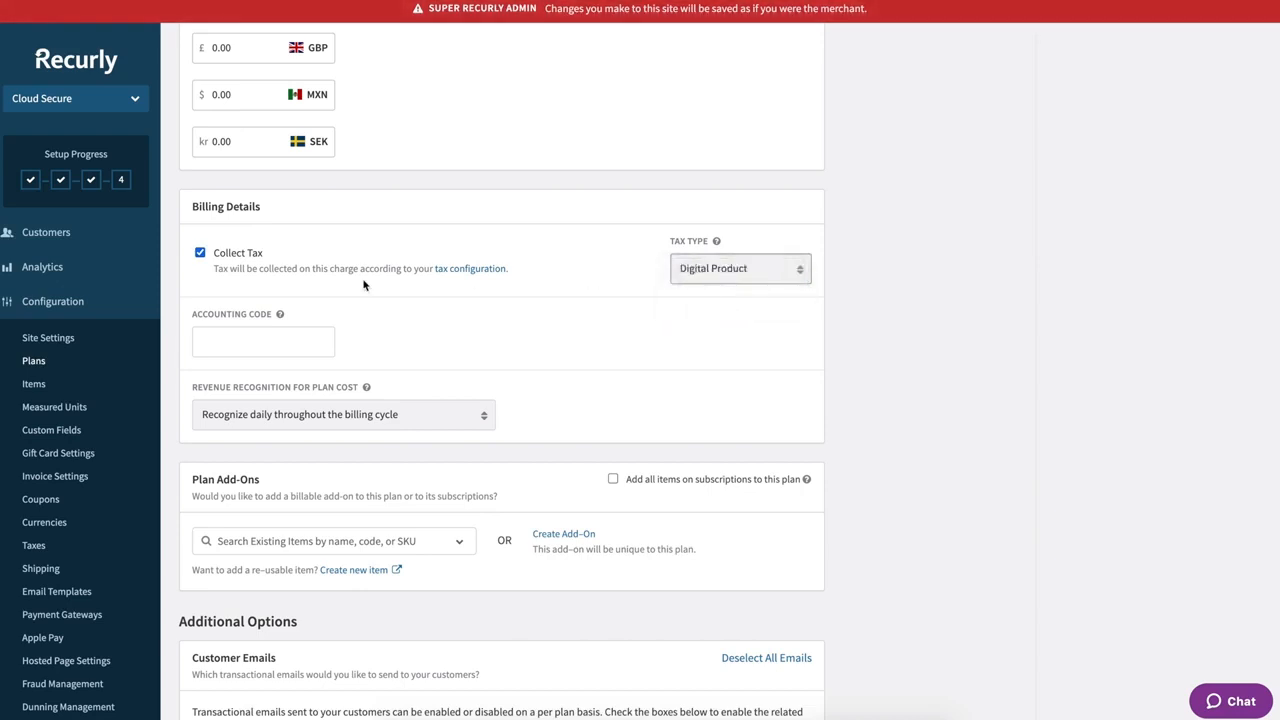
left_click(241, 346)
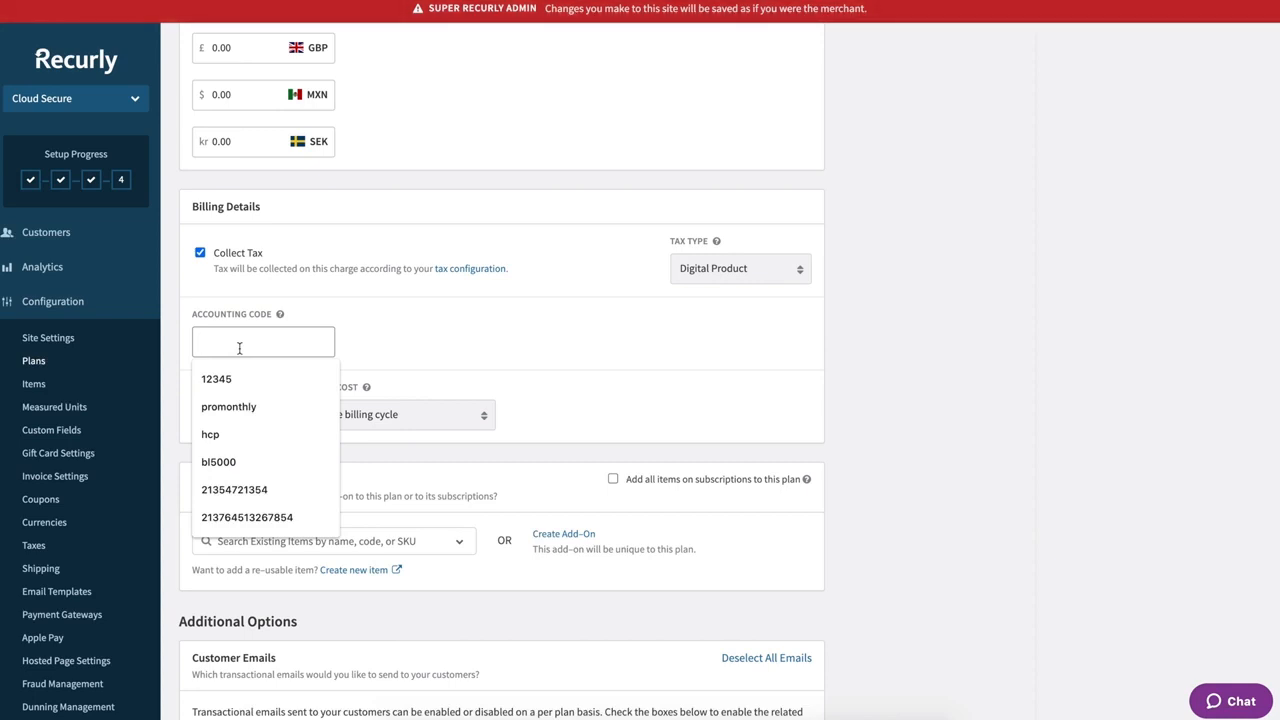
type("csent")
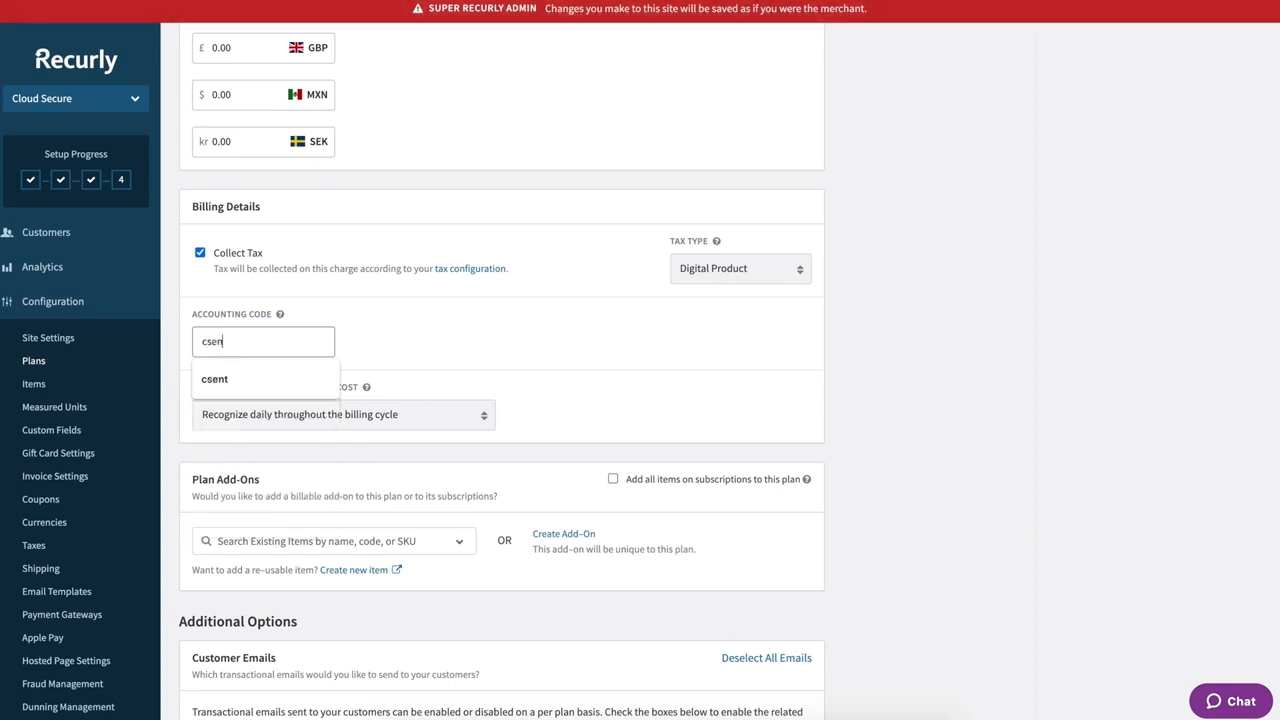
type("a")
left_click(426, 358)
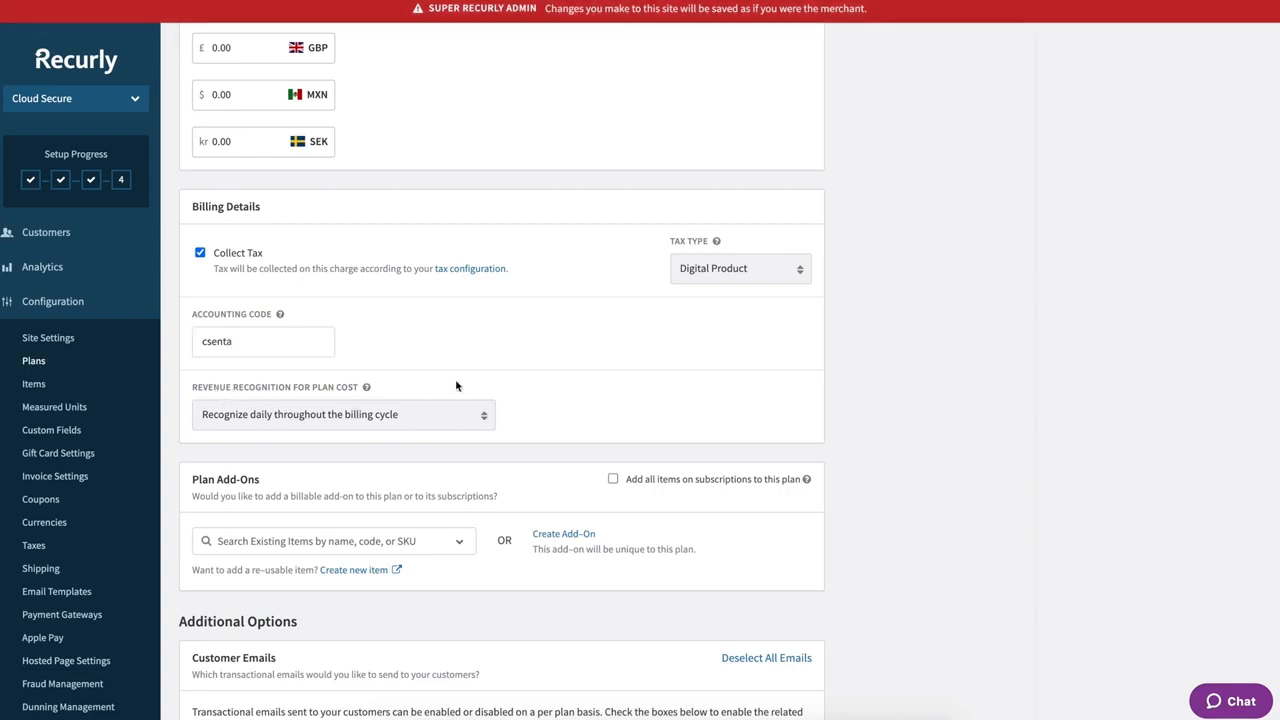
scroll(440, 364, "down", 1)
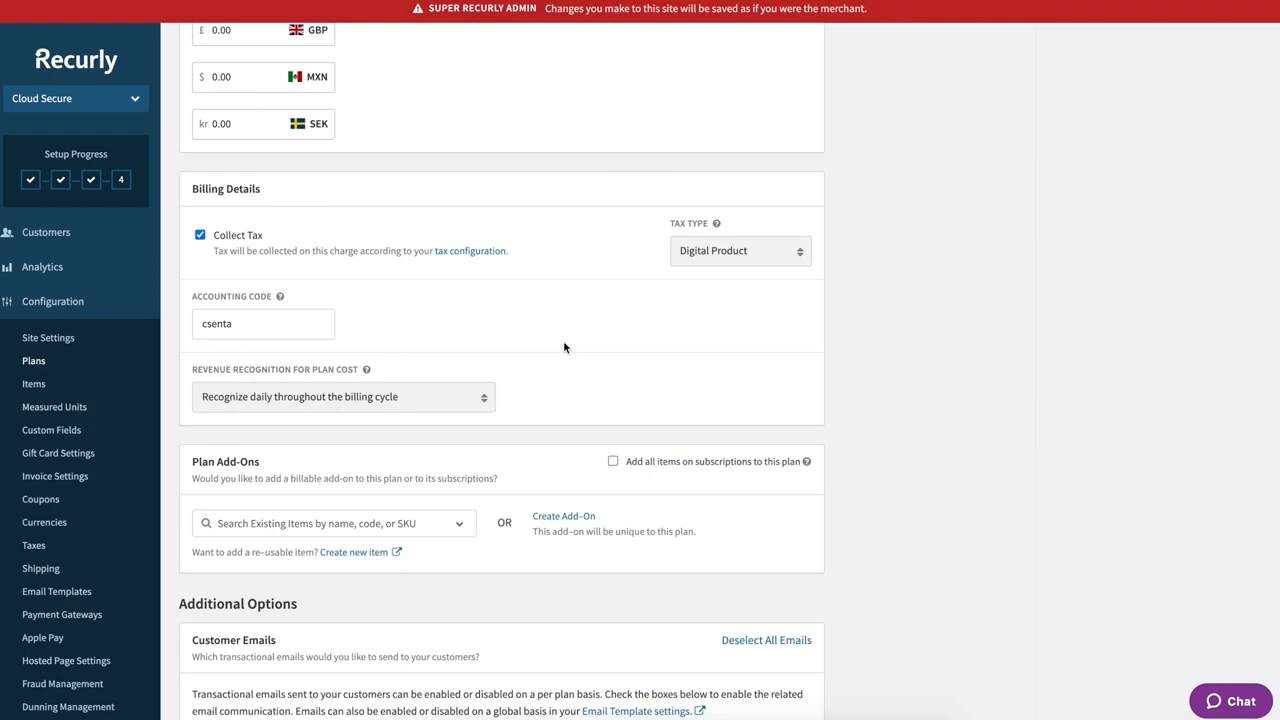
scroll(563, 343, "down", 3)
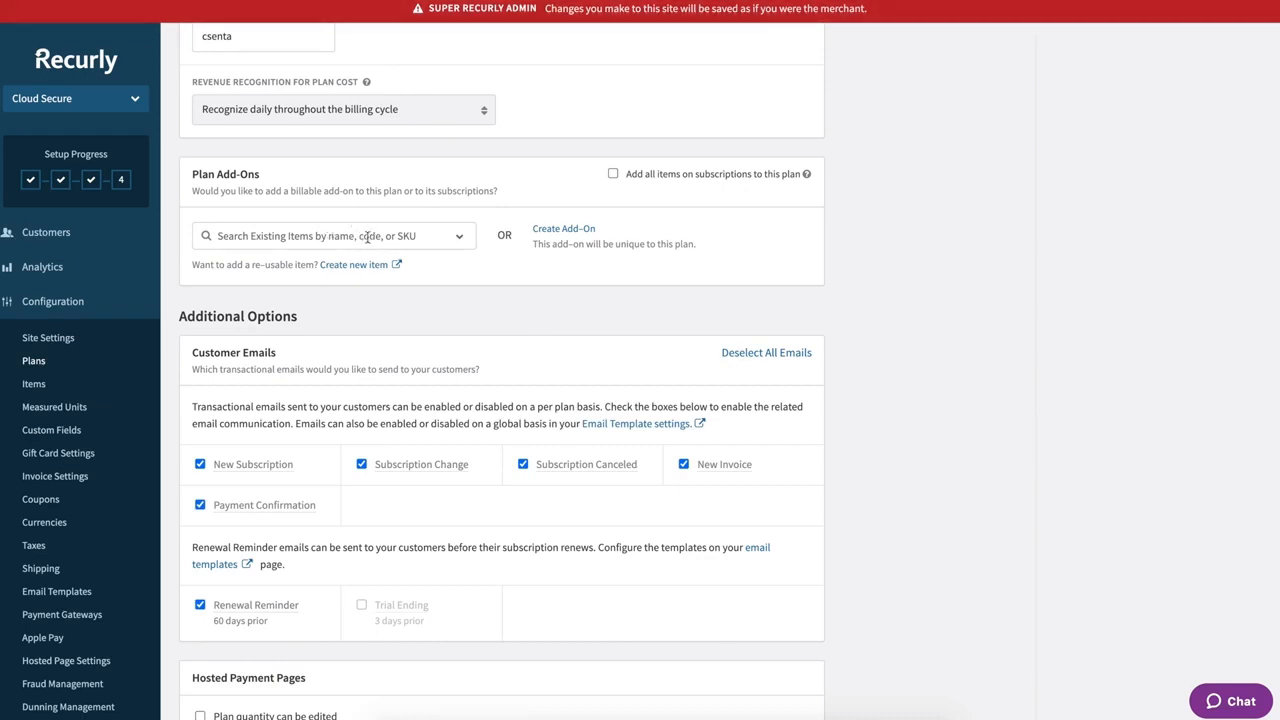
left_click(459, 245)
scroll(345, 300, "down", 2)
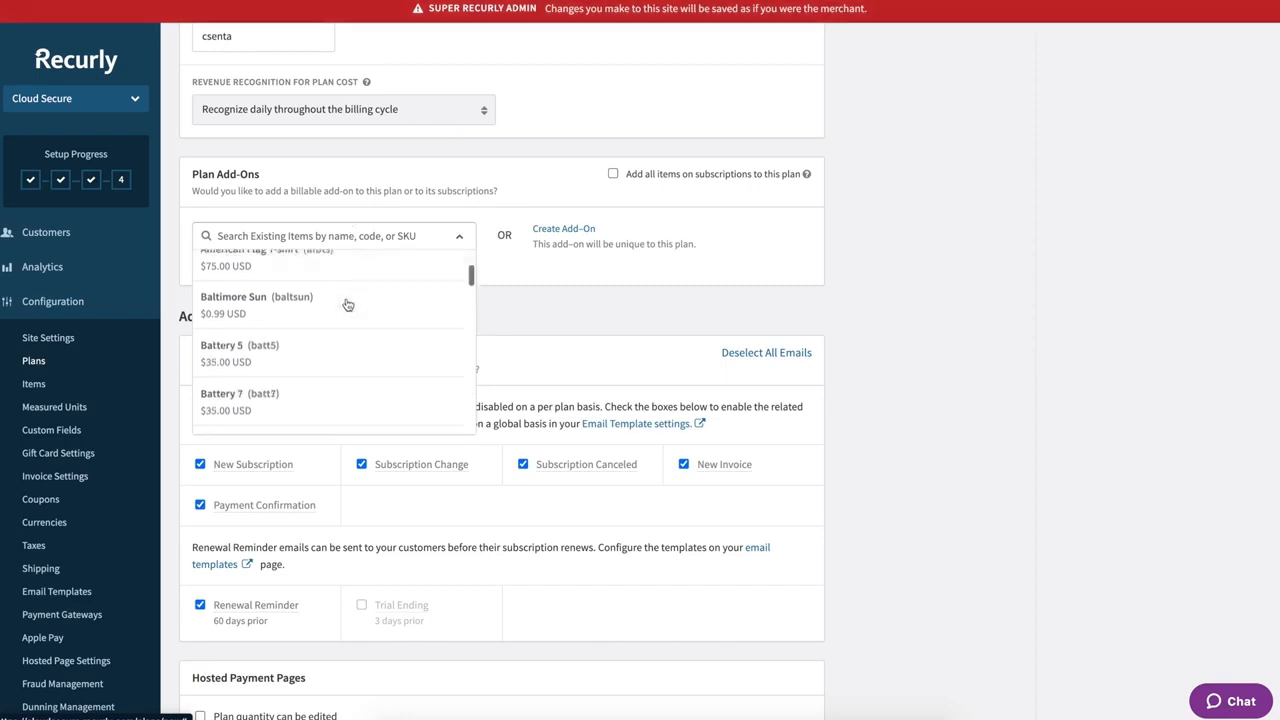
scroll(347, 304, "down", 10)
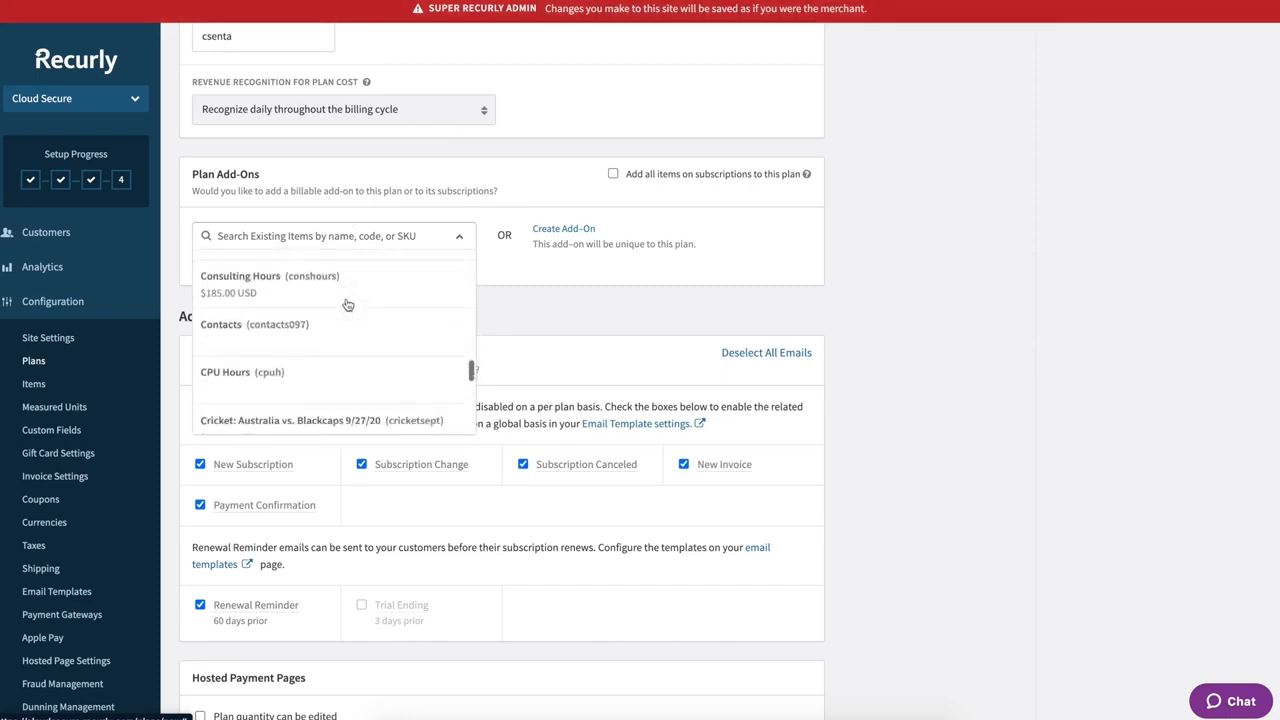
scroll(347, 304, "down", 8)
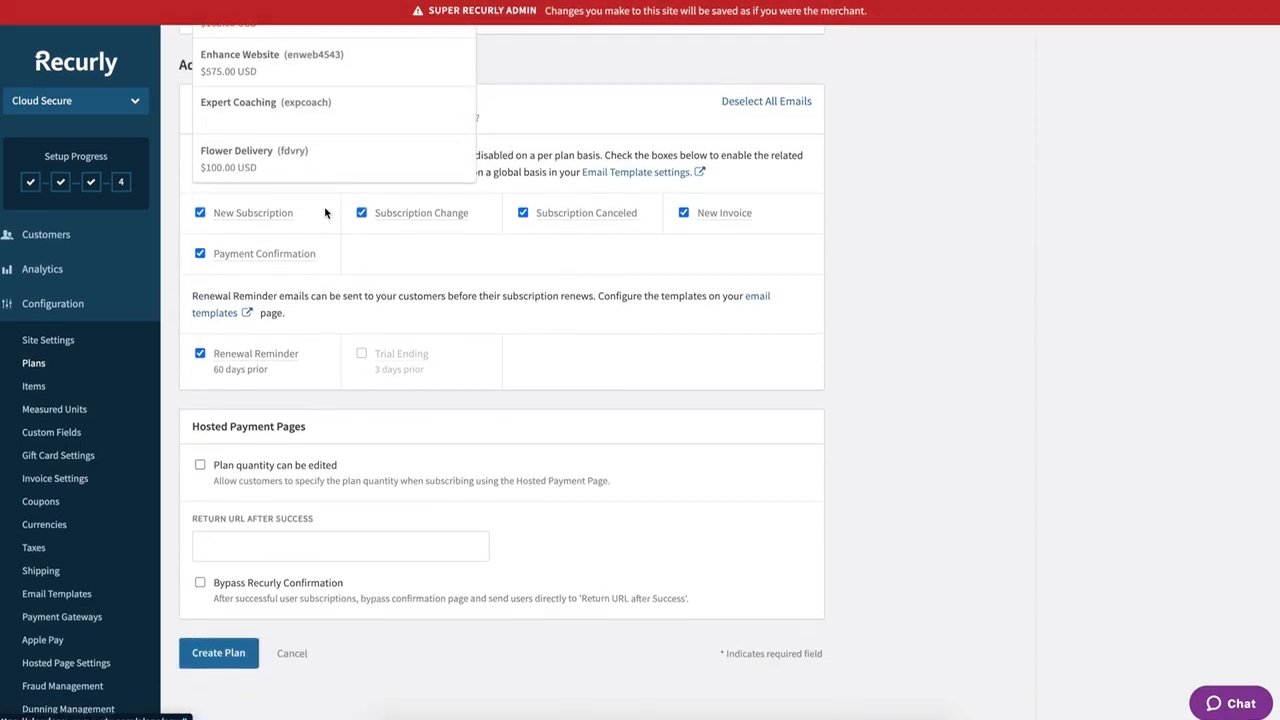
scroll(423, 117, "up", 4)
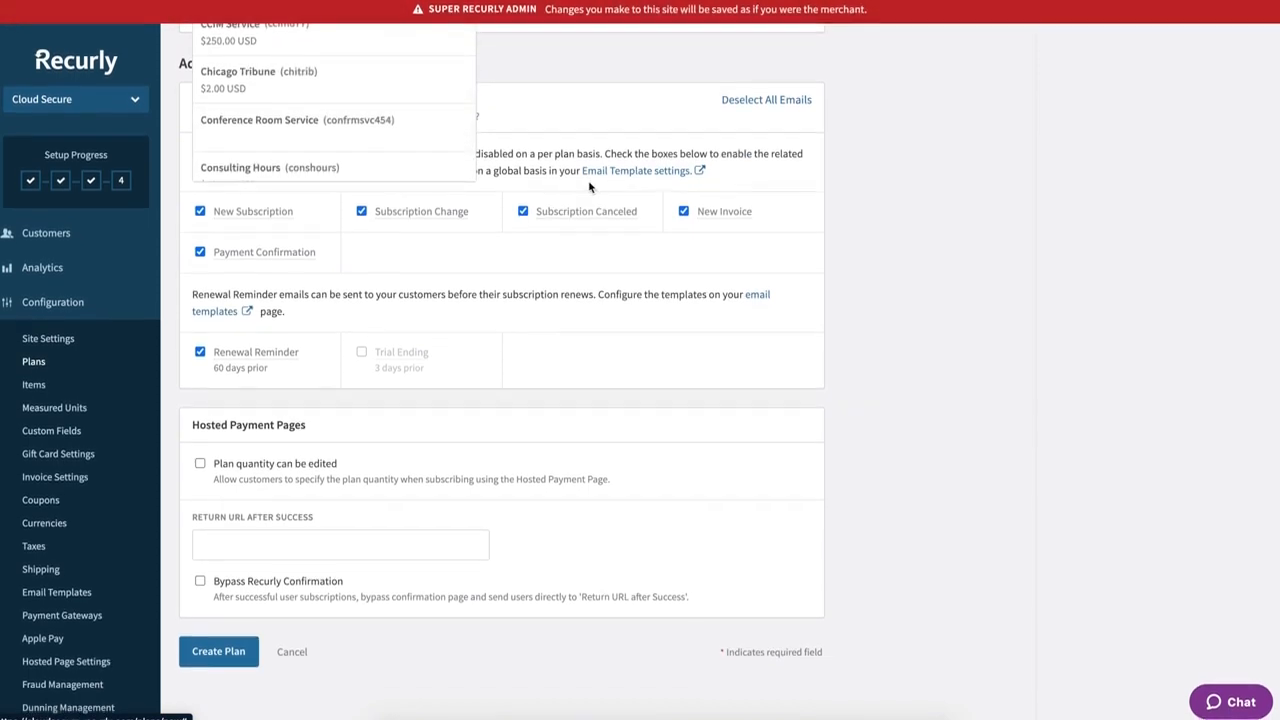
scroll(837, 246, "up", 5)
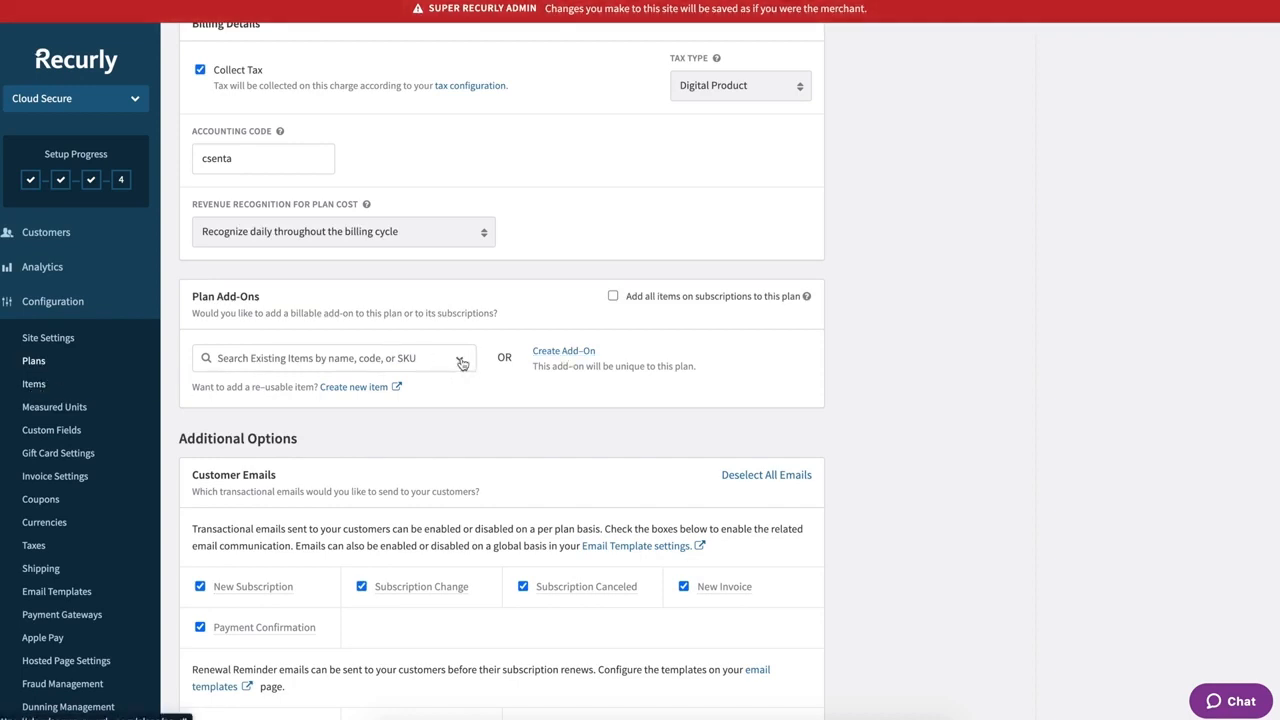
- Start a new plan-specific add-on and name it 'Seats'
left_click(460, 362)
left_click(466, 304)
left_click(564, 352)
left_click(229, 418)
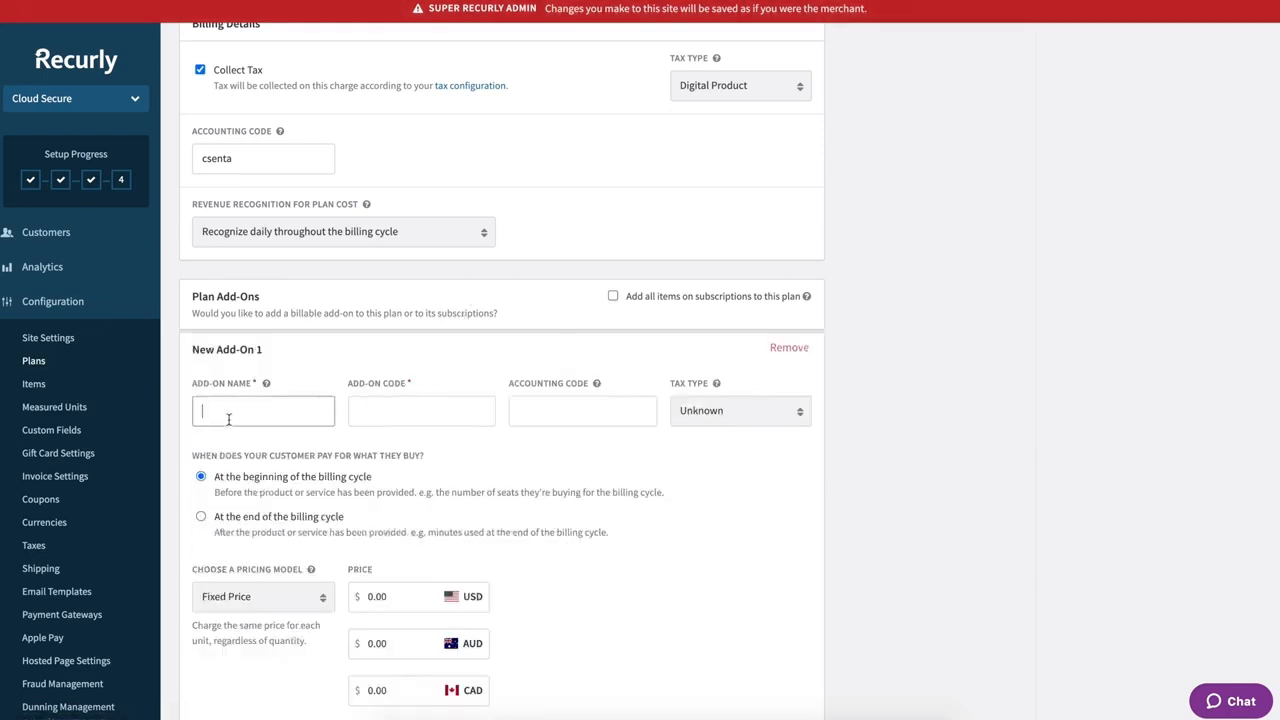
type("Seats")
- Give the add-on code 'Seats' and accounting code 'seats'
left_click(389, 412)
type("Sea")
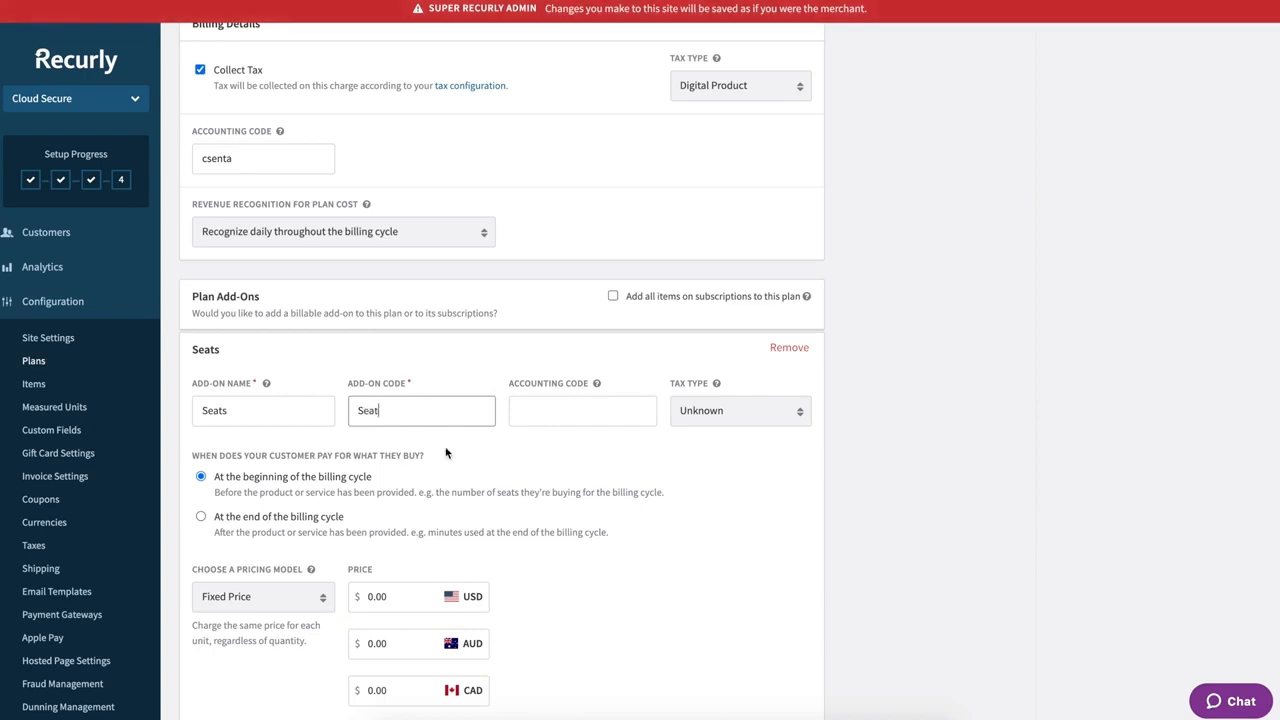
left_click(544, 416)
type("seats")
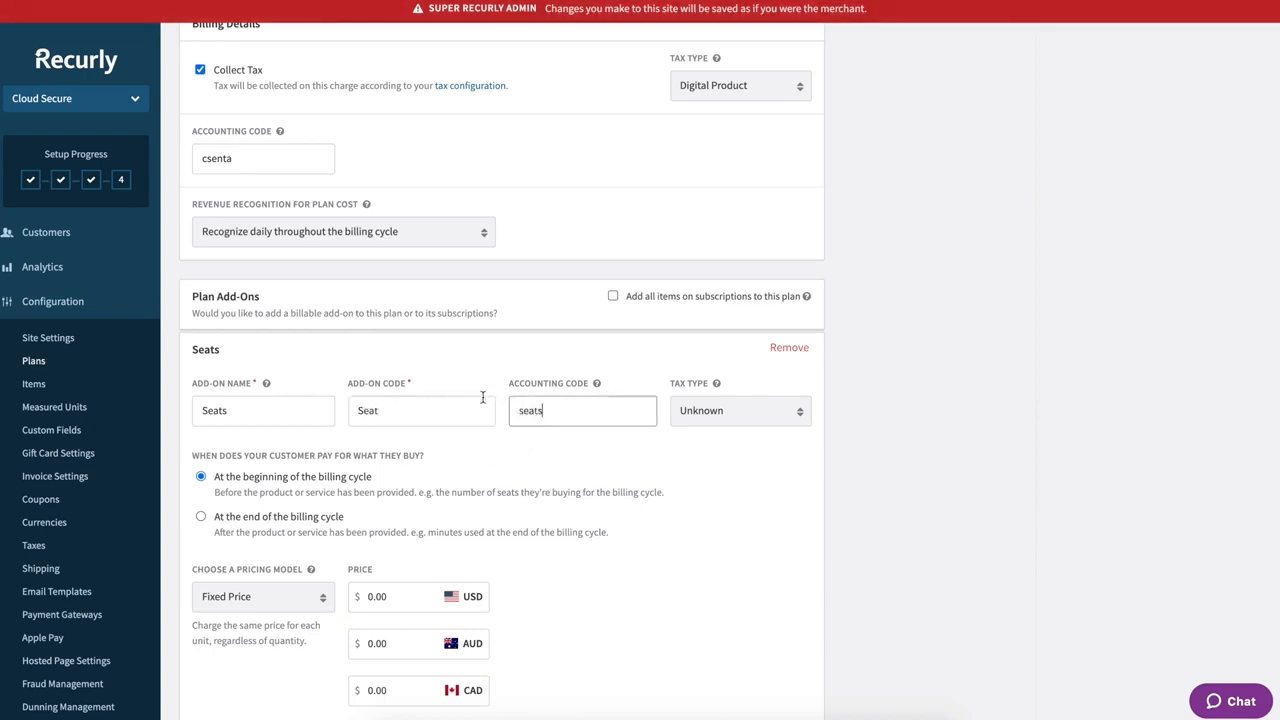
left_click(423, 406)
type("s")
scroll(568, 447, "down", 1)
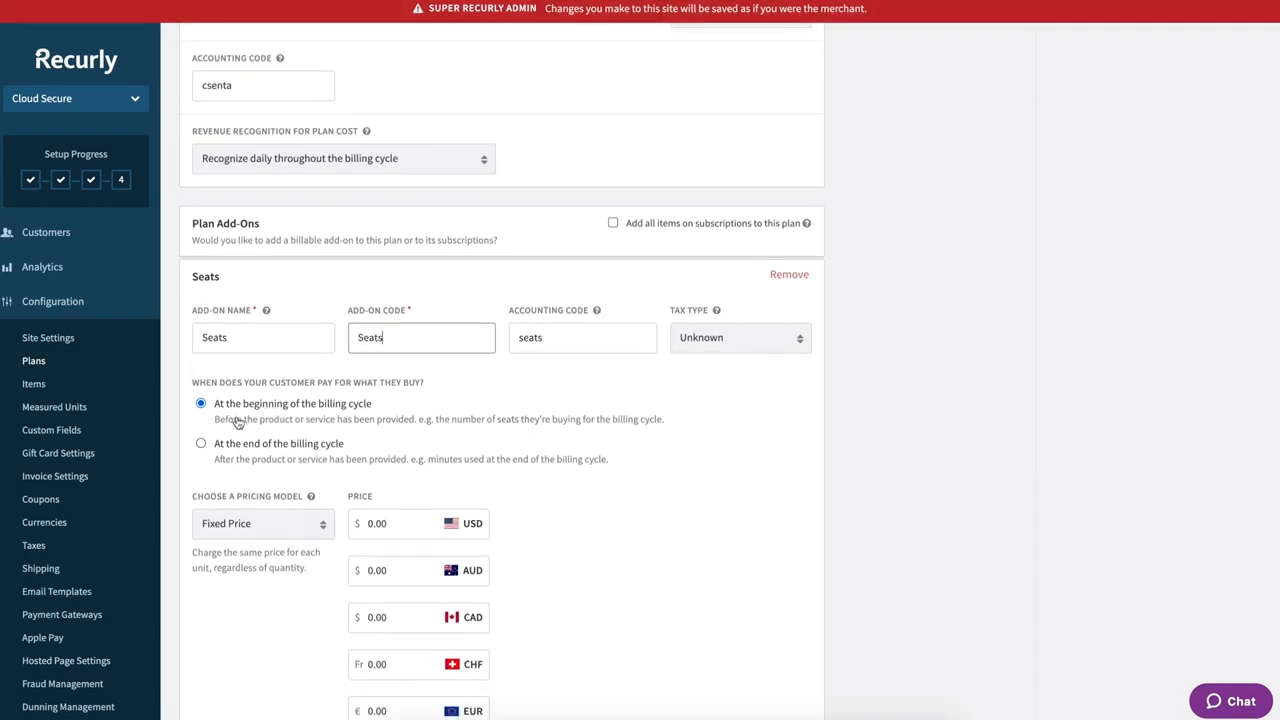
scroll(327, 424, "down", 1)
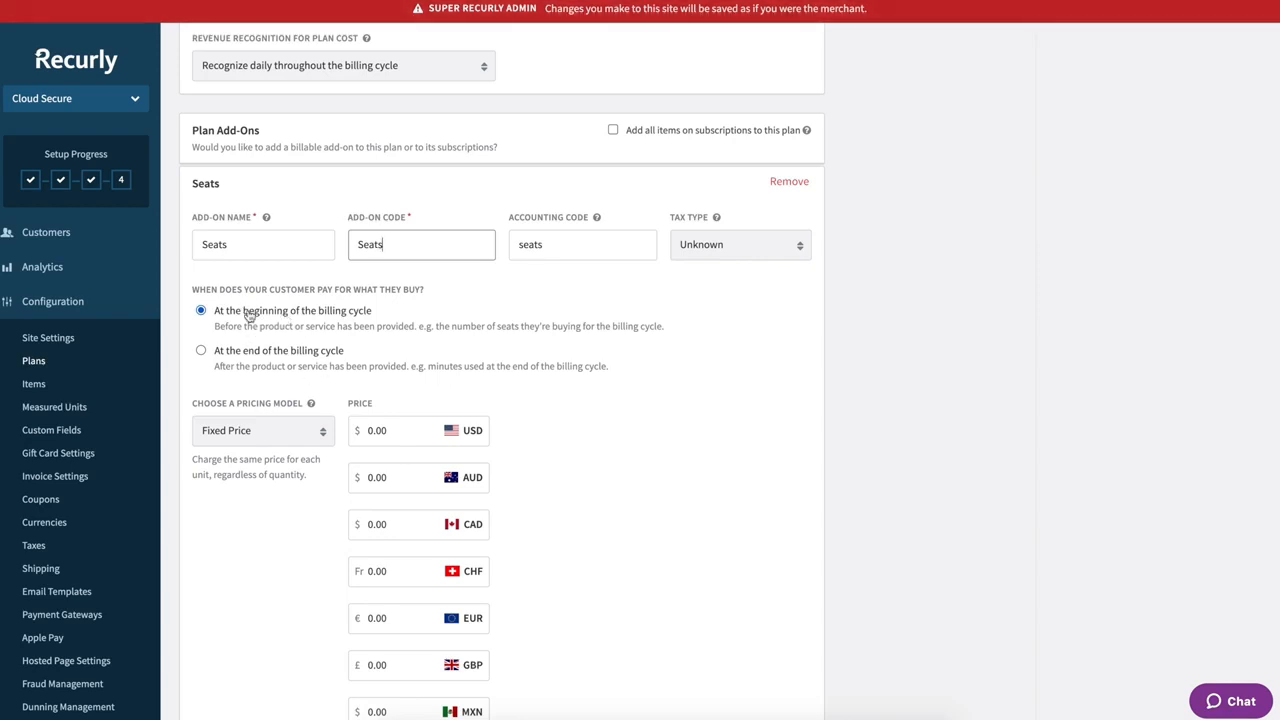
scroll(280, 320, "down", 1)
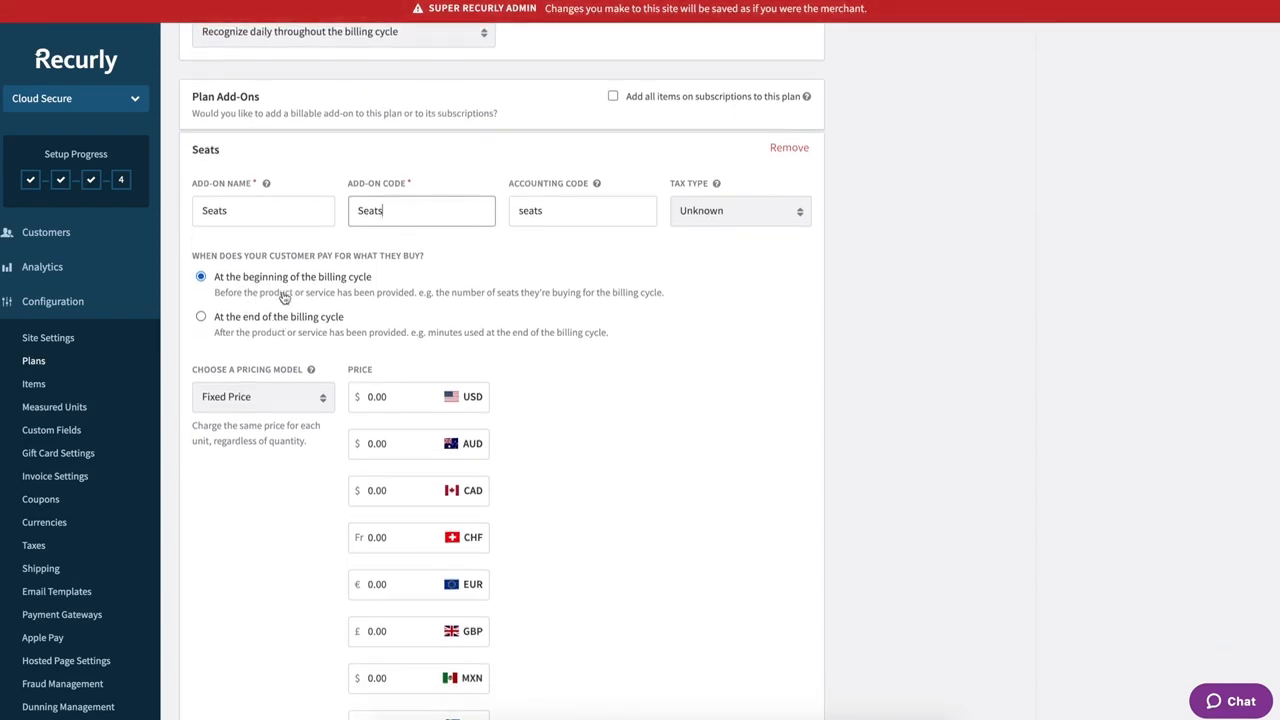
scroll(352, 288, "down", 1)
- Set the add-on's tax type to Digital Product and its pricing model to Tiered
left_click(788, 189)
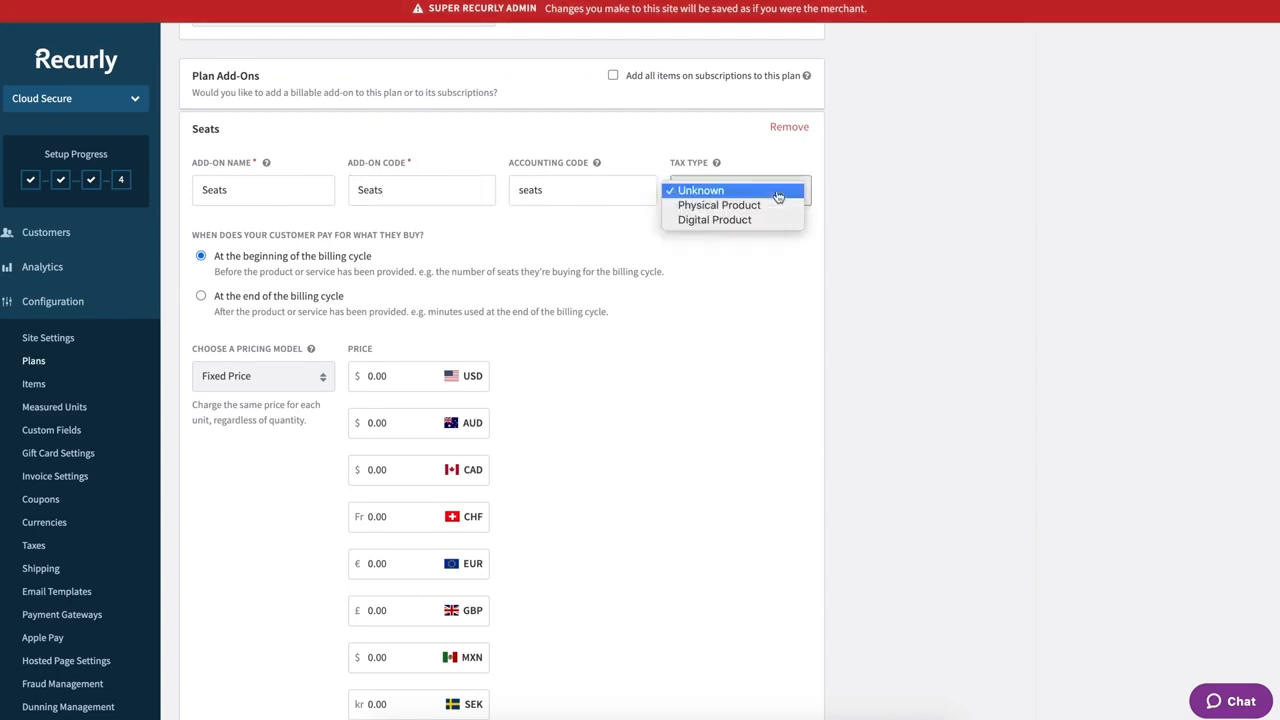
left_click(737, 220)
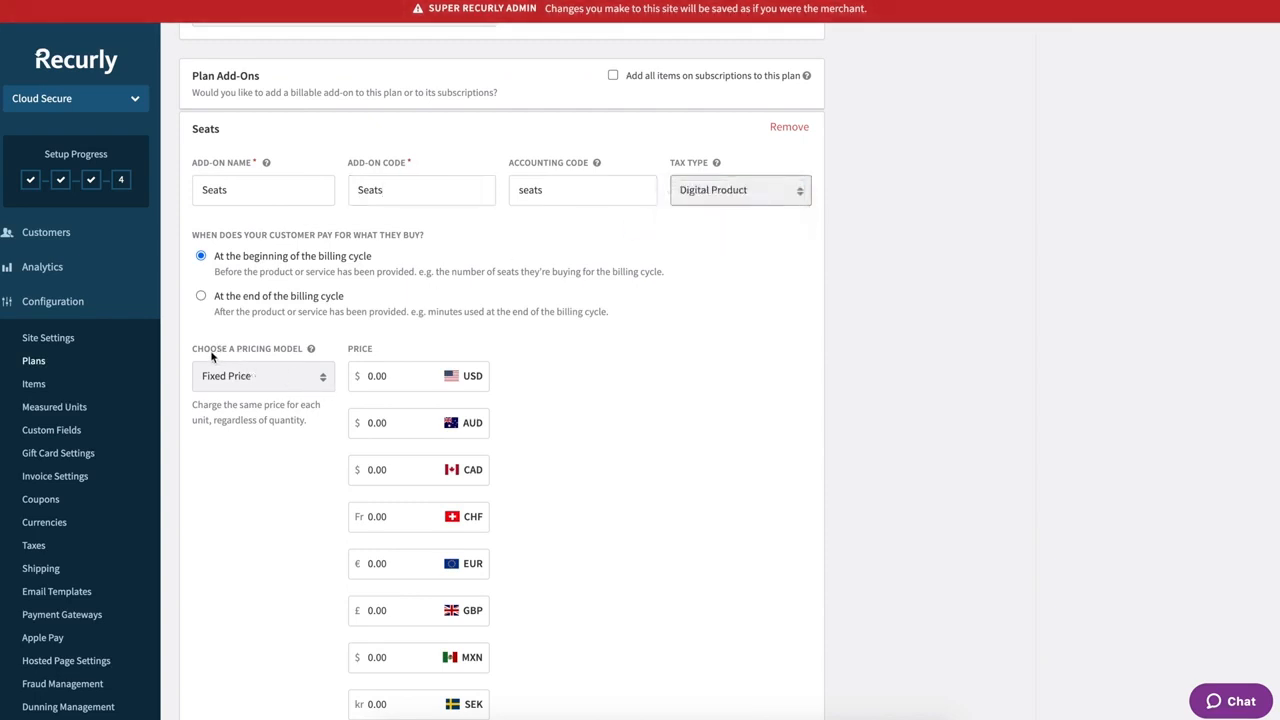
left_click(301, 379)
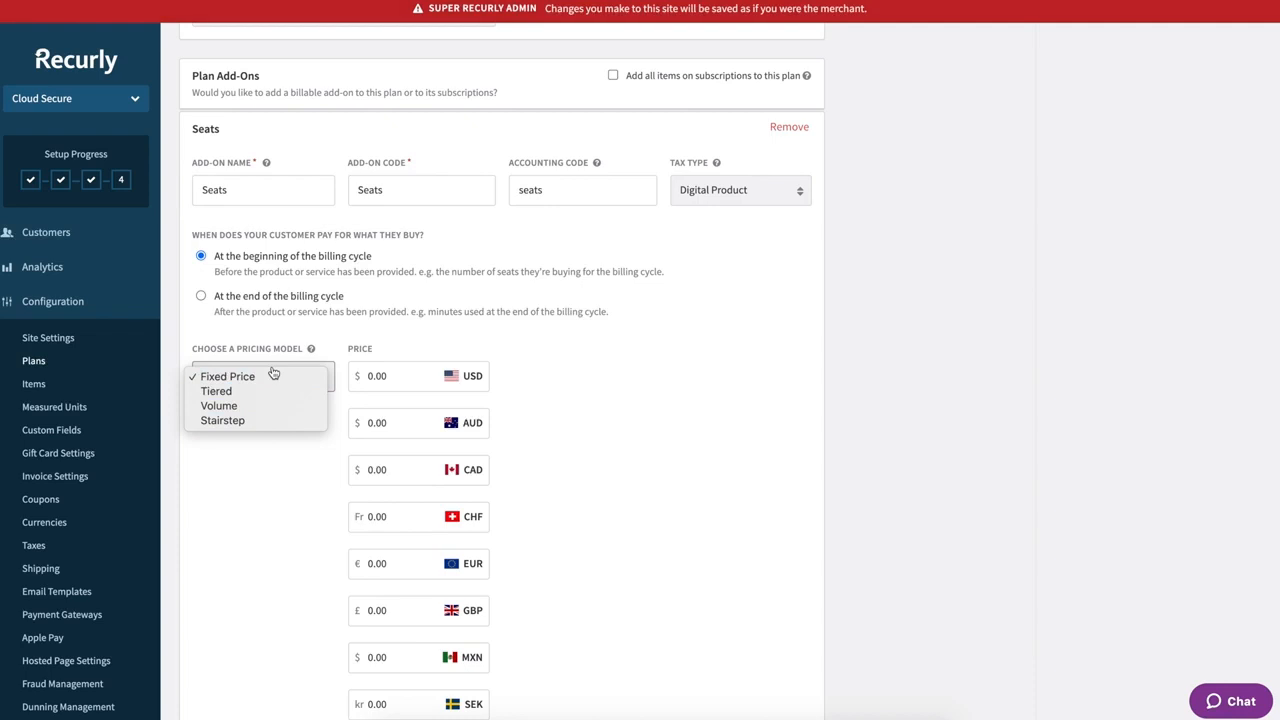
left_click(224, 391)
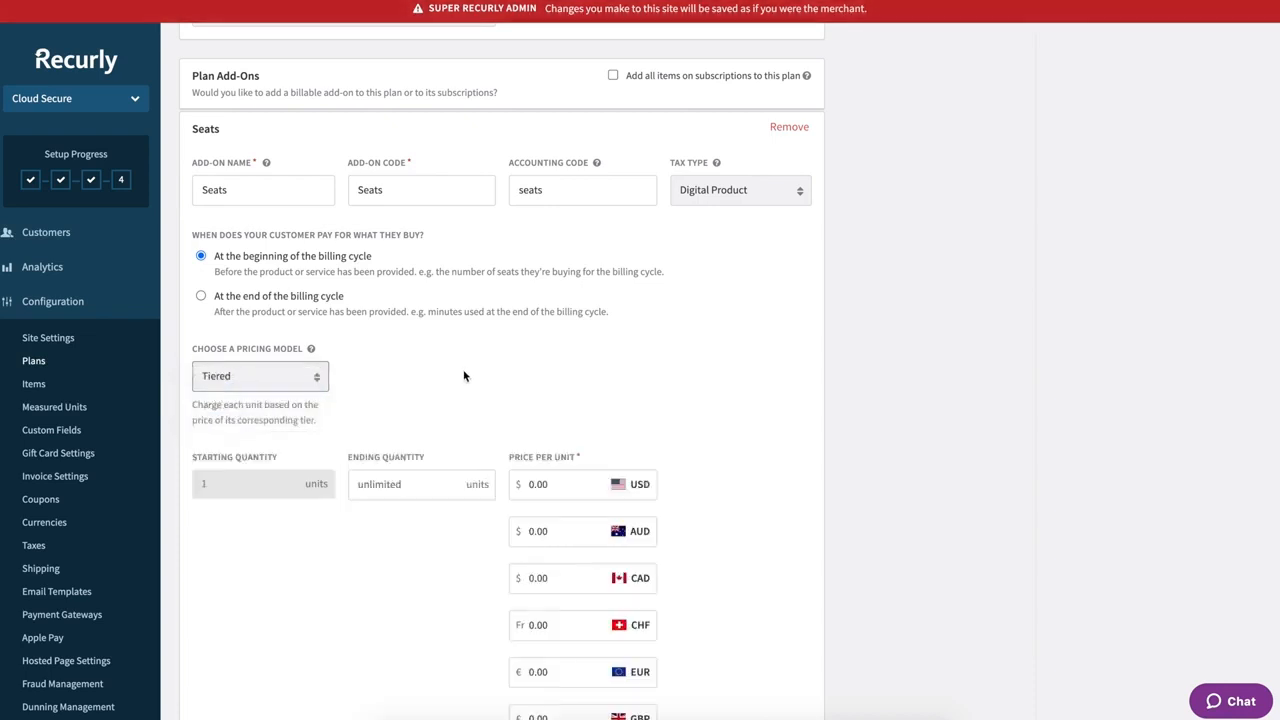
scroll(464, 376, "down", 1)
- Price the tiers in USD: 1–10 at 100.00, 11–25 at 90.00, 26+ at 80.00
left_click(386, 467)
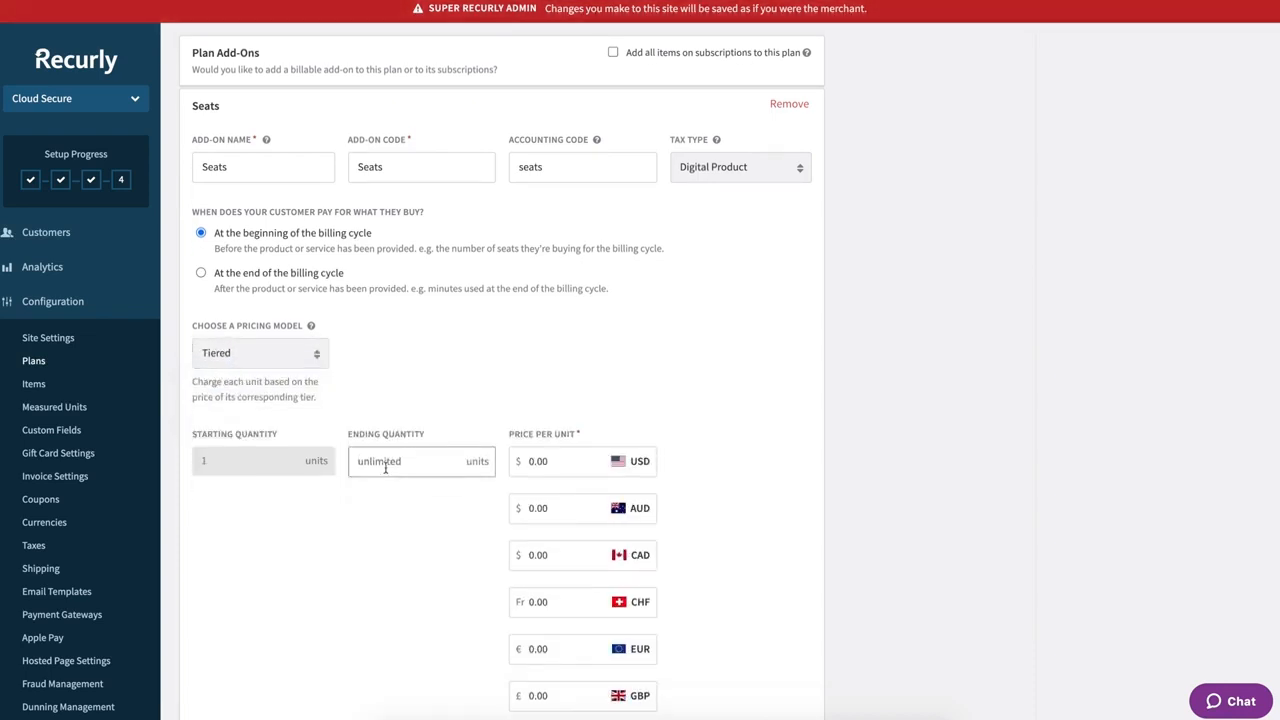
type("10")
left_click(568, 462)
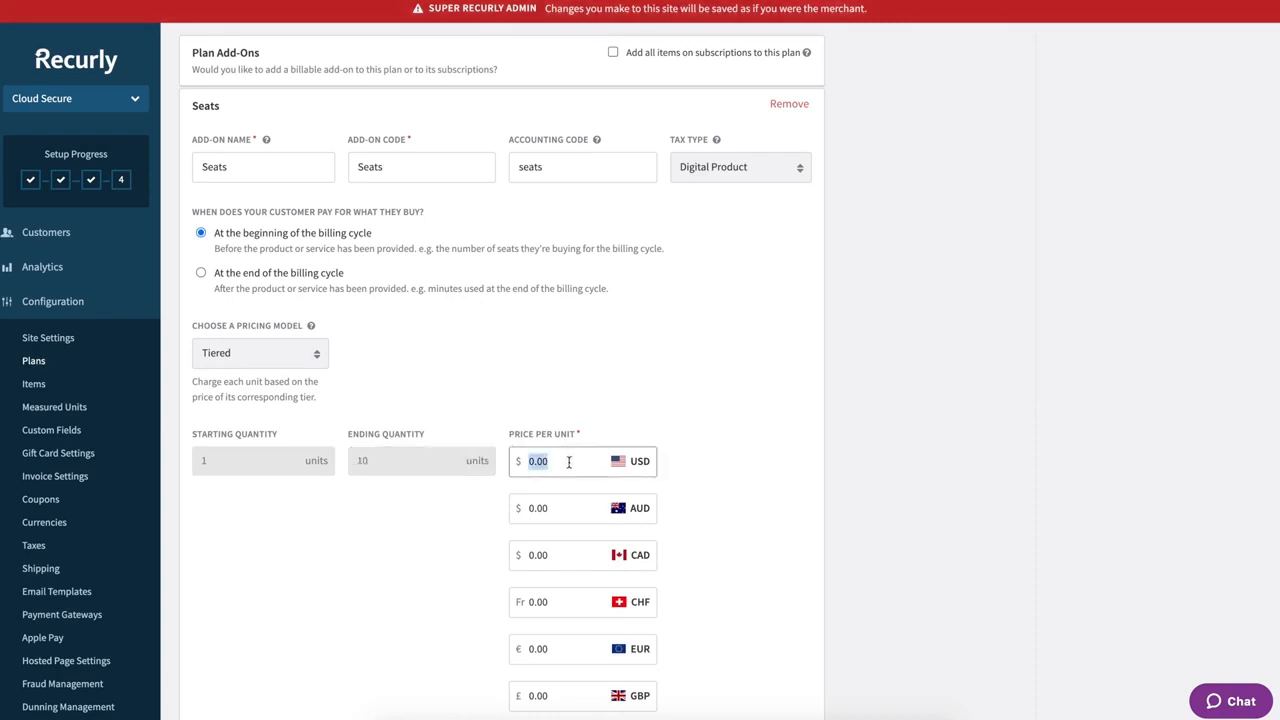
type("100.00")
scroll(462, 522, "down", 3)
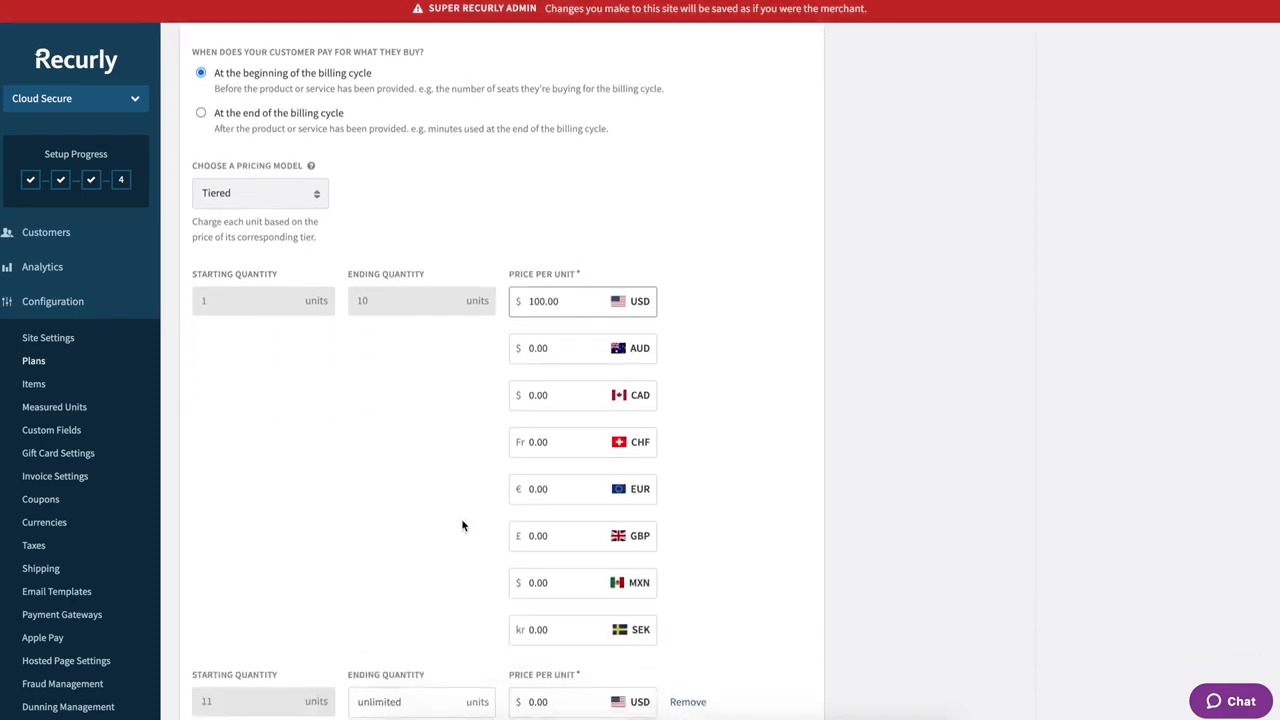
scroll(461, 522, "down", 3)
left_click(393, 563)
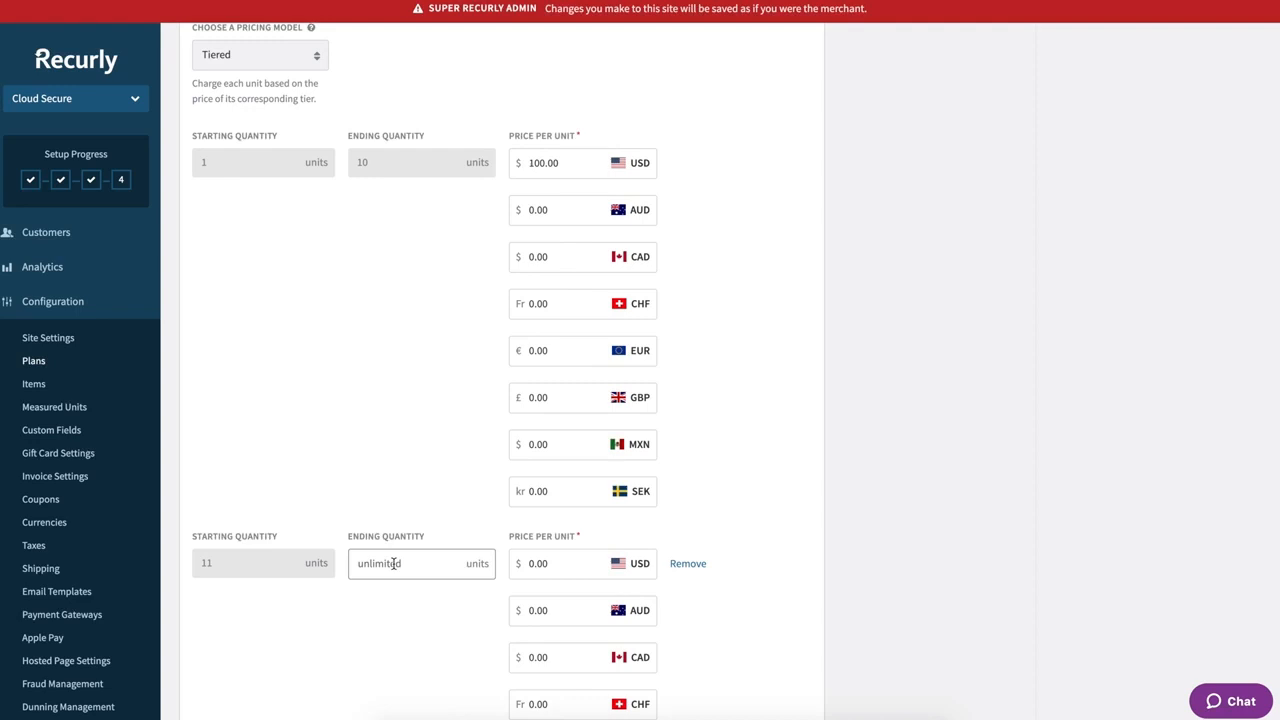
type("25")
double_click(564, 560)
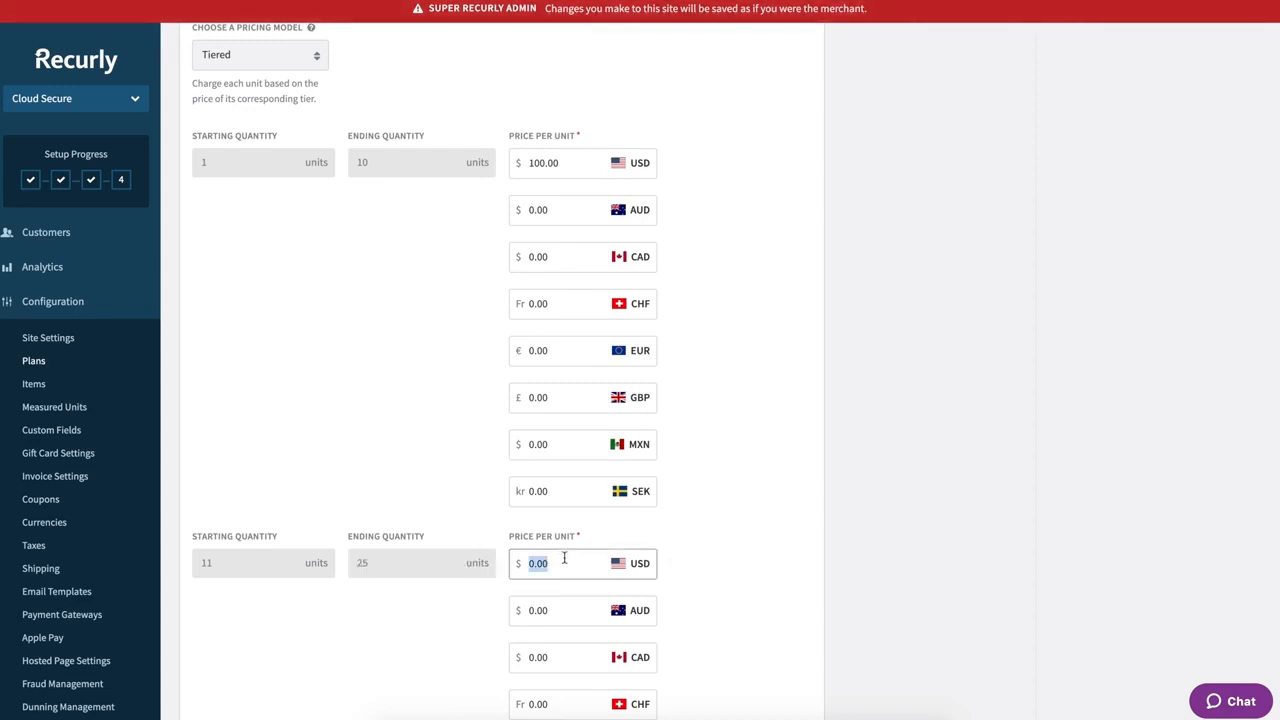
type("90.00")
scroll(438, 642, "down", 4)
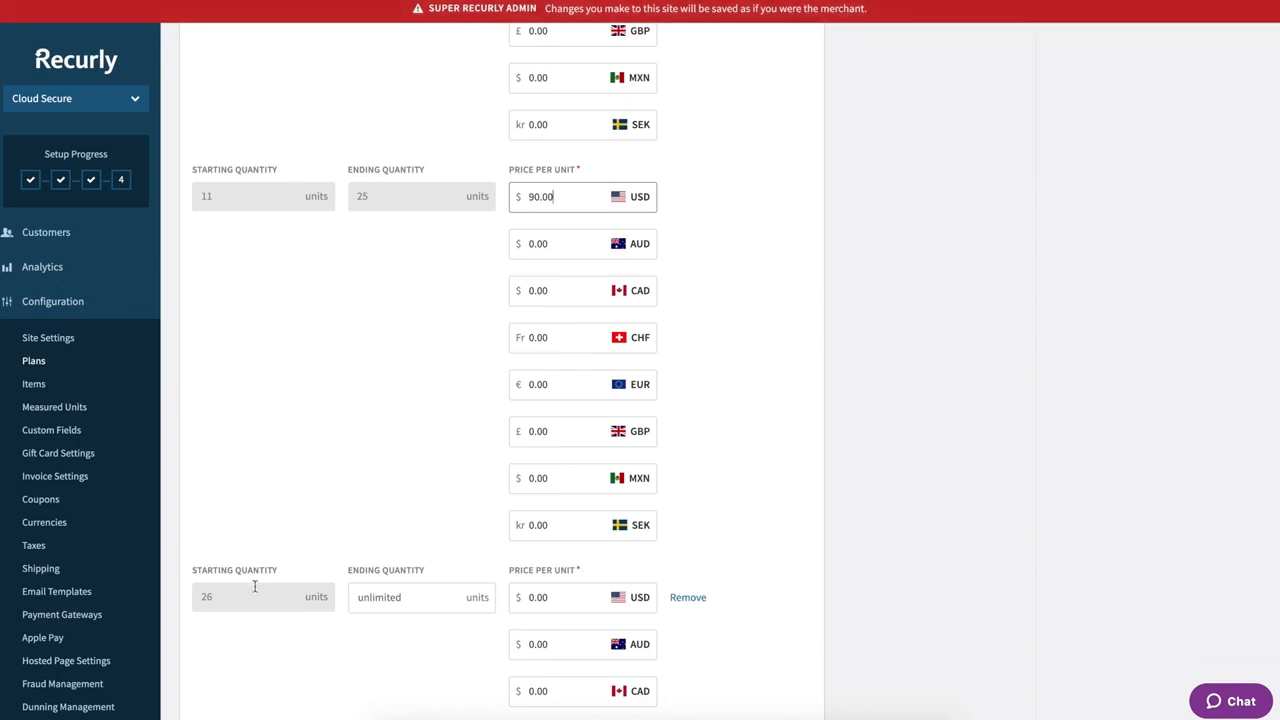
left_click(545, 597)
type("80.00")
left_click(437, 434)
- Review the price breakdown showing 26 units cost $2,430.00 USD
scroll(436, 437, "down", 1)
scroll(436, 437, "down", 5)
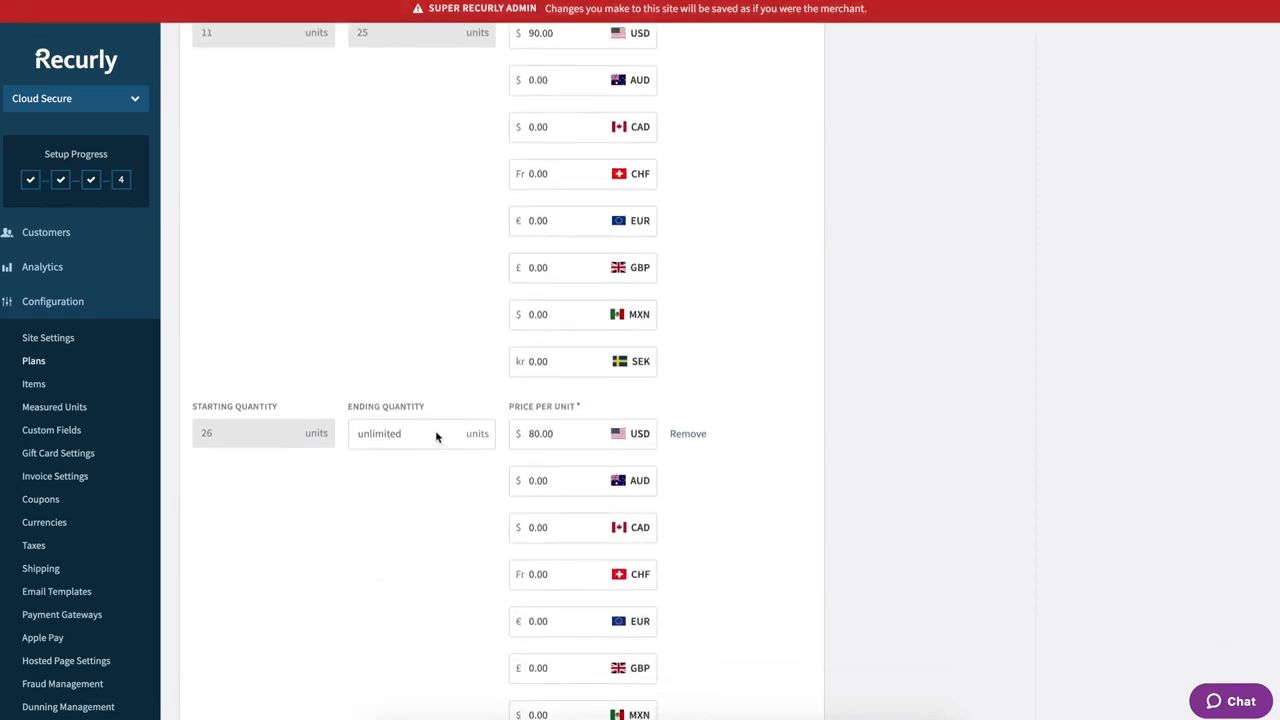
scroll(435, 431, "down", 1)
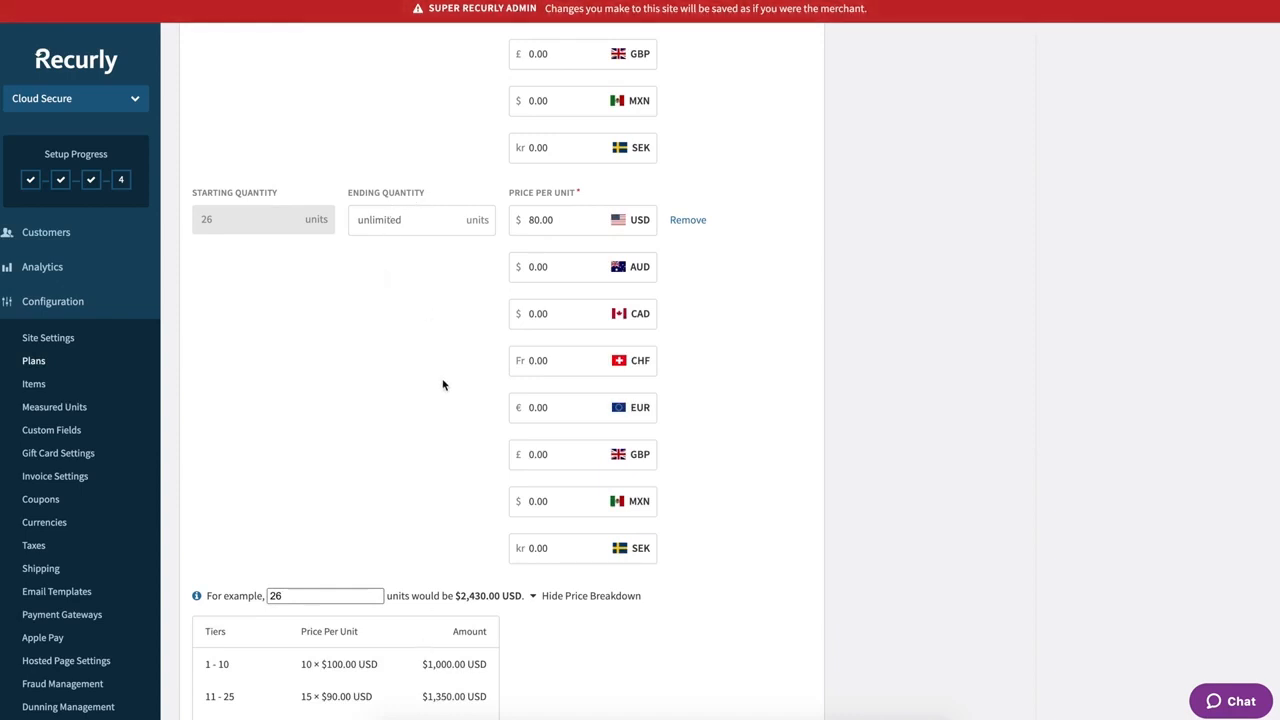
scroll(443, 385, "down", 3)
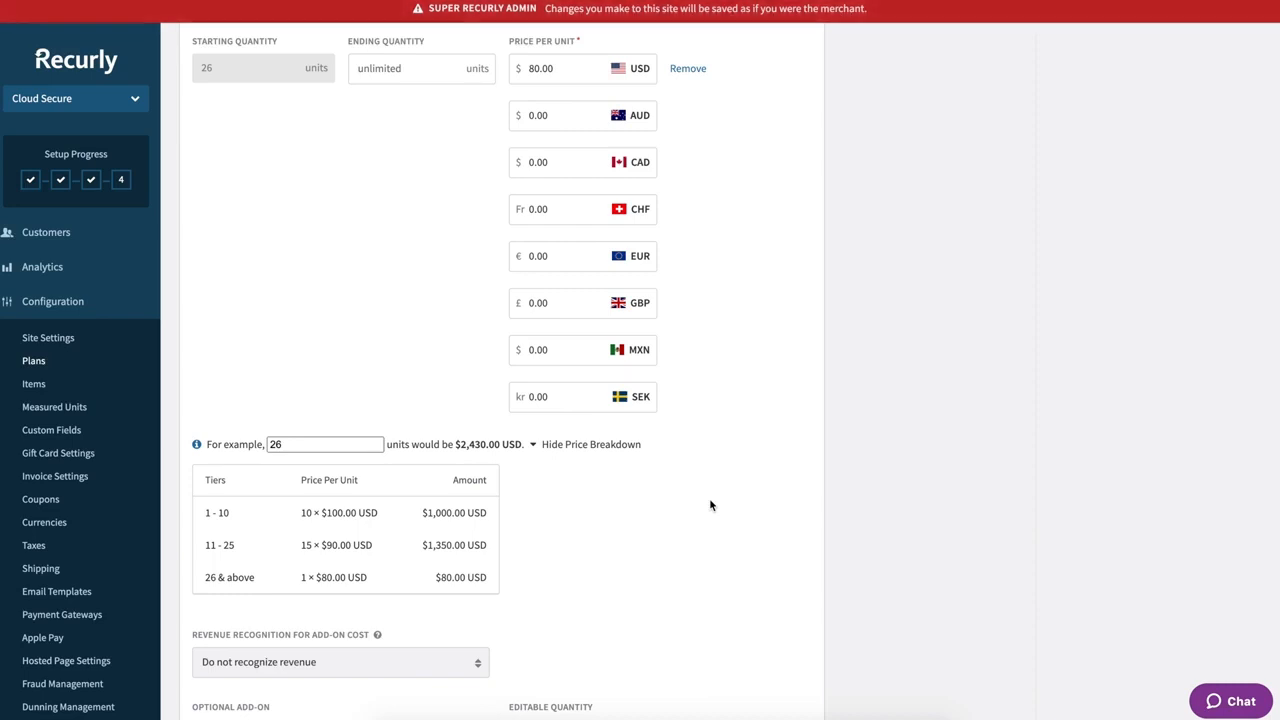
scroll(711, 505, "down", 1)
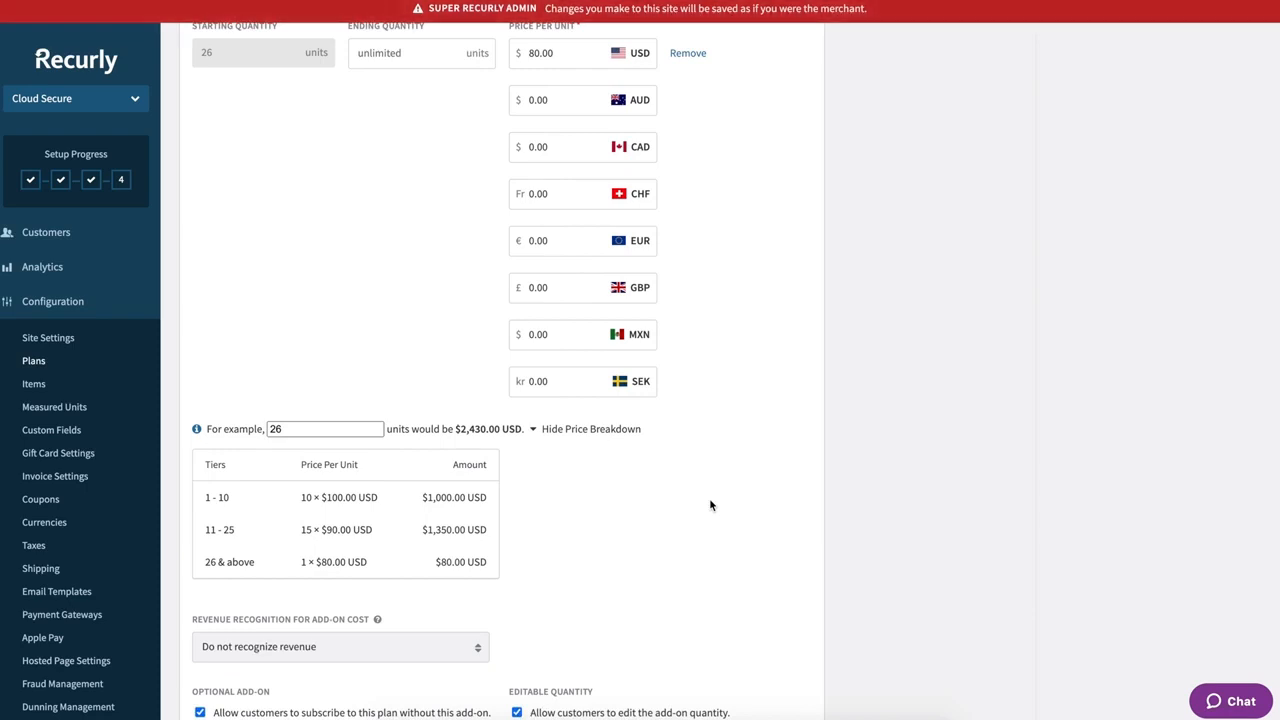
scroll(710, 505, "up", 1)
scroll(710, 505, "down", 2)
scroll(710, 505, "down", 1)
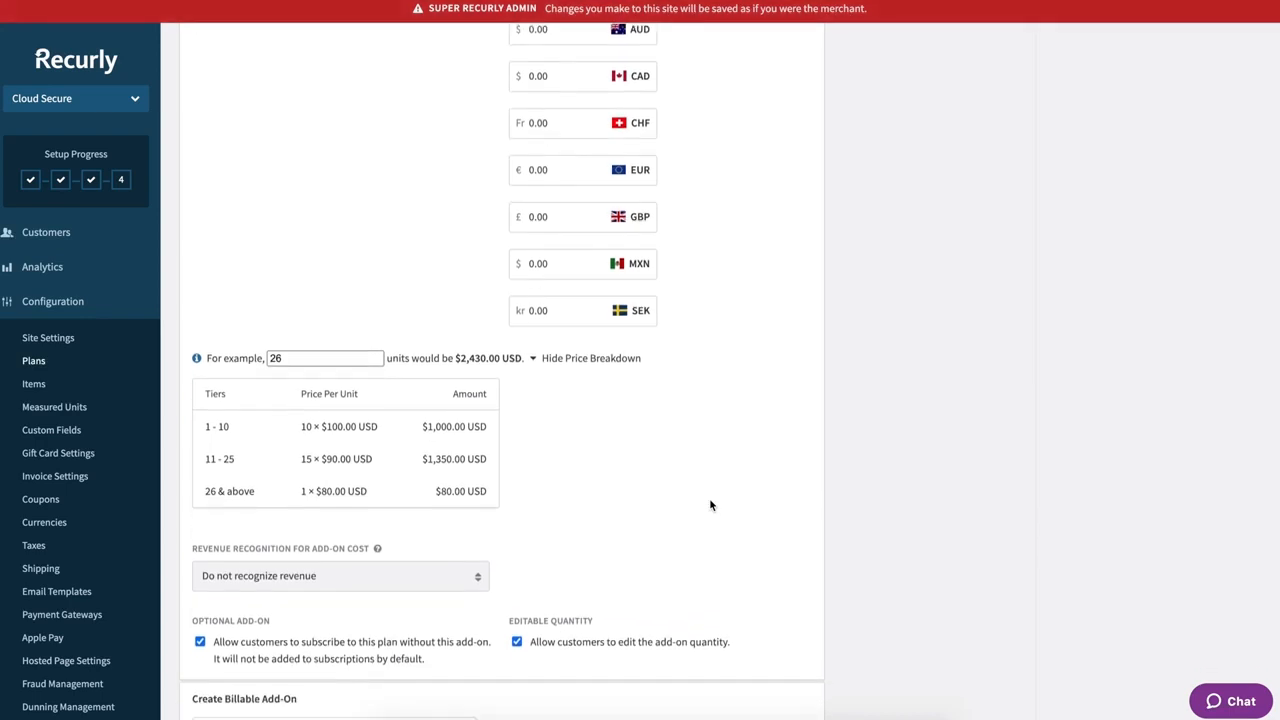
scroll(710, 505, "down", 1)
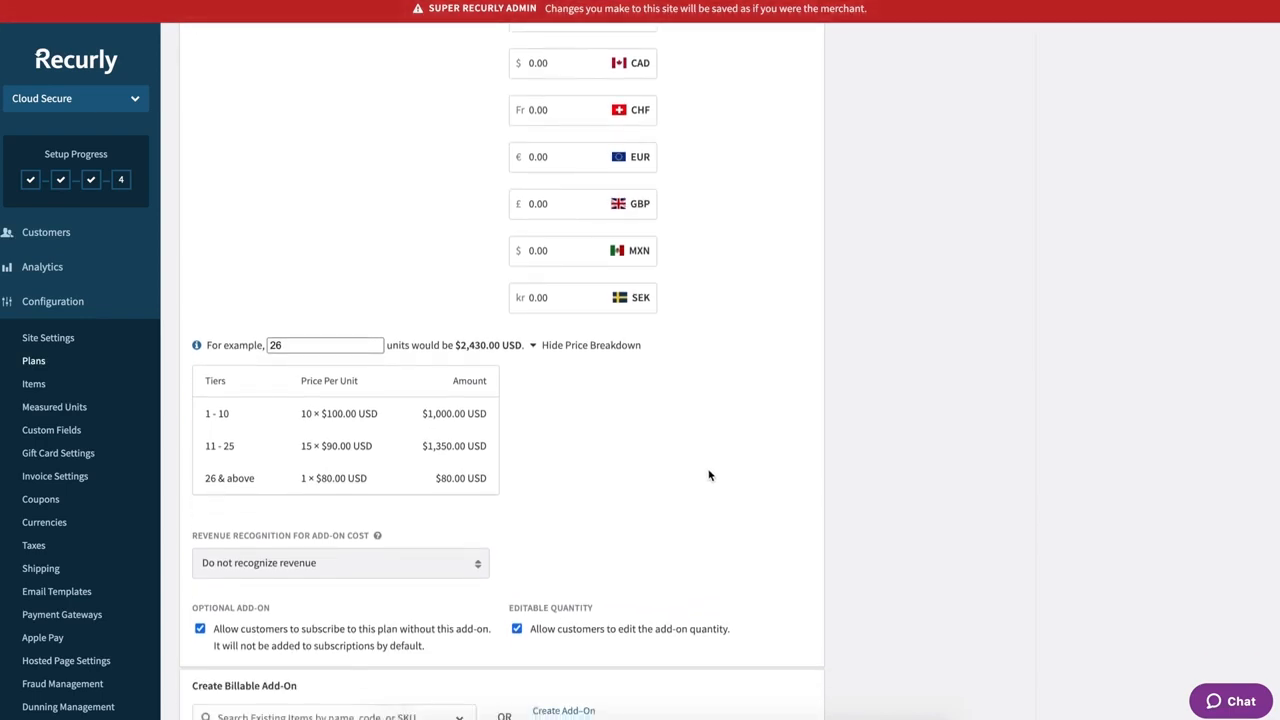
scroll(698, 455, "down", 4)
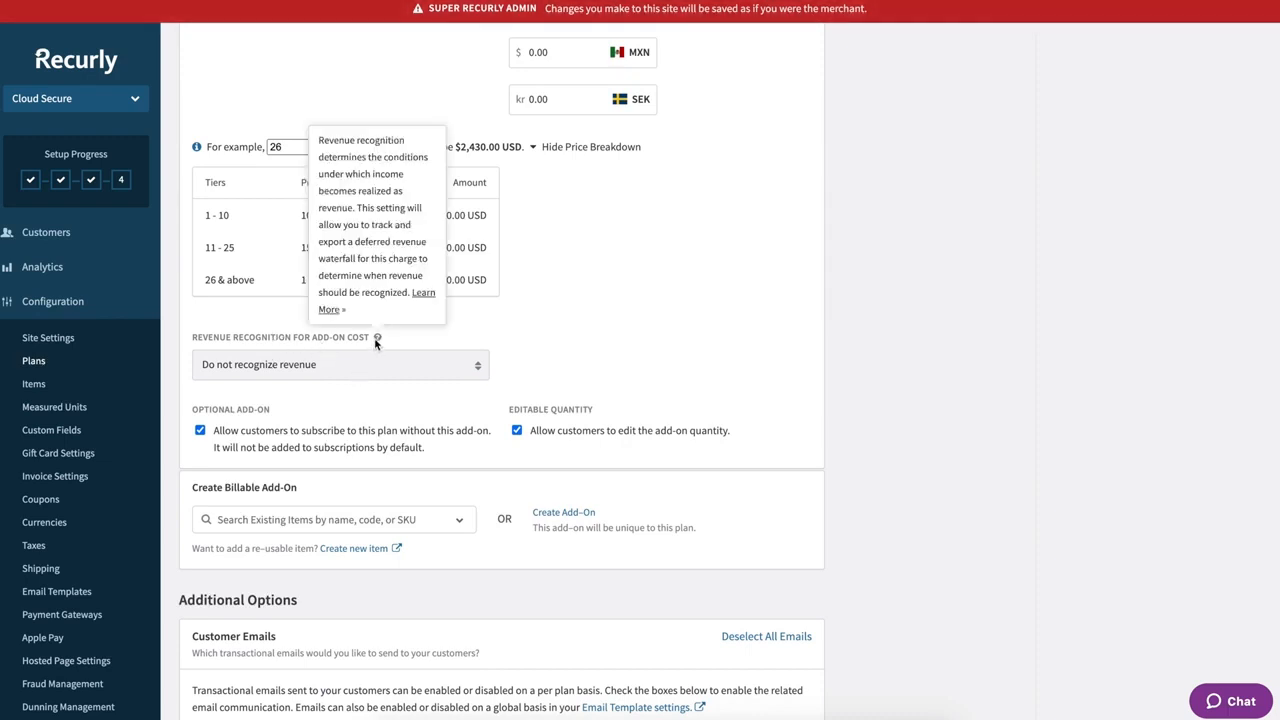
- Scroll down to the plan's customer email notification settings
scroll(386, 405, "down", 1)
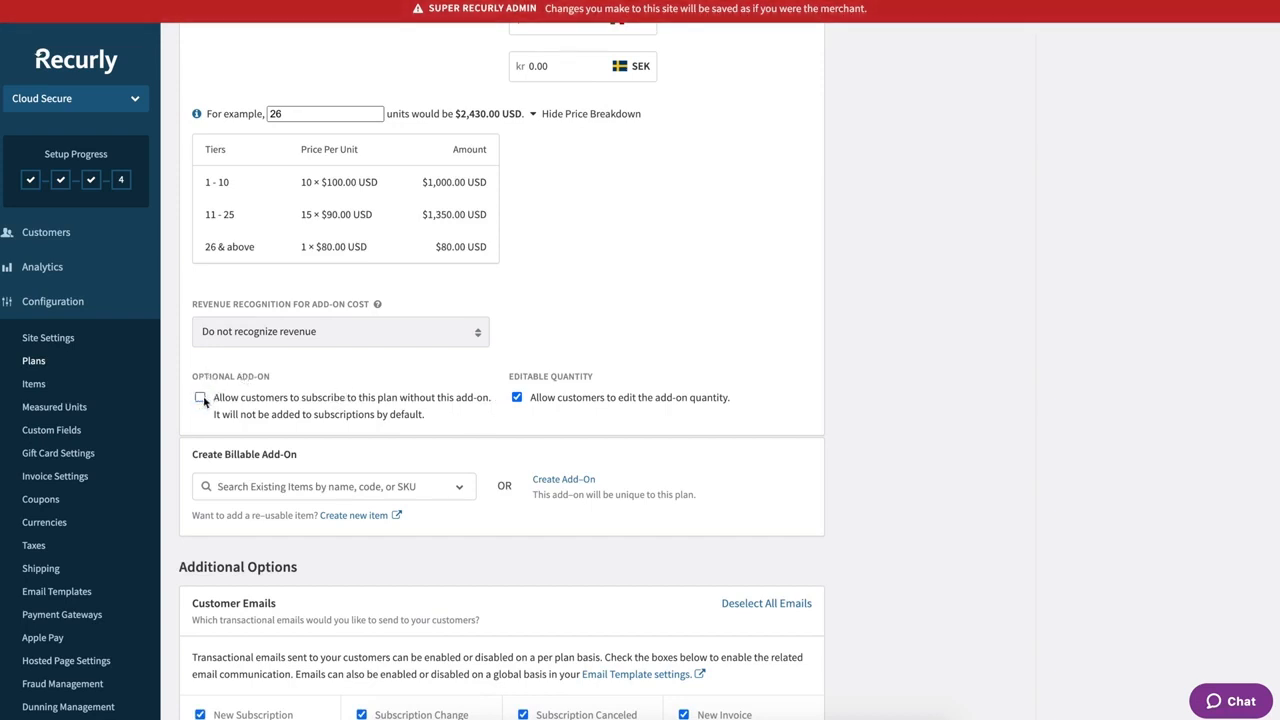
scroll(470, 415, "down", 3)
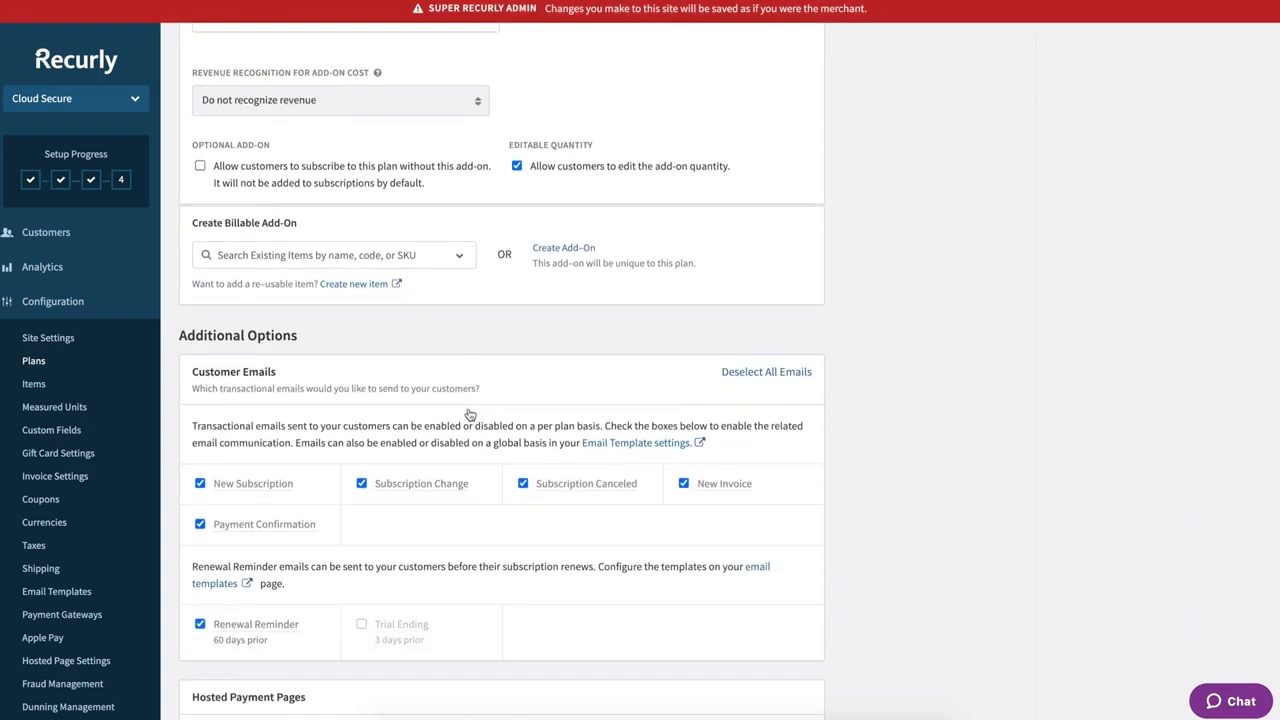
scroll(470, 415, "down", 1)
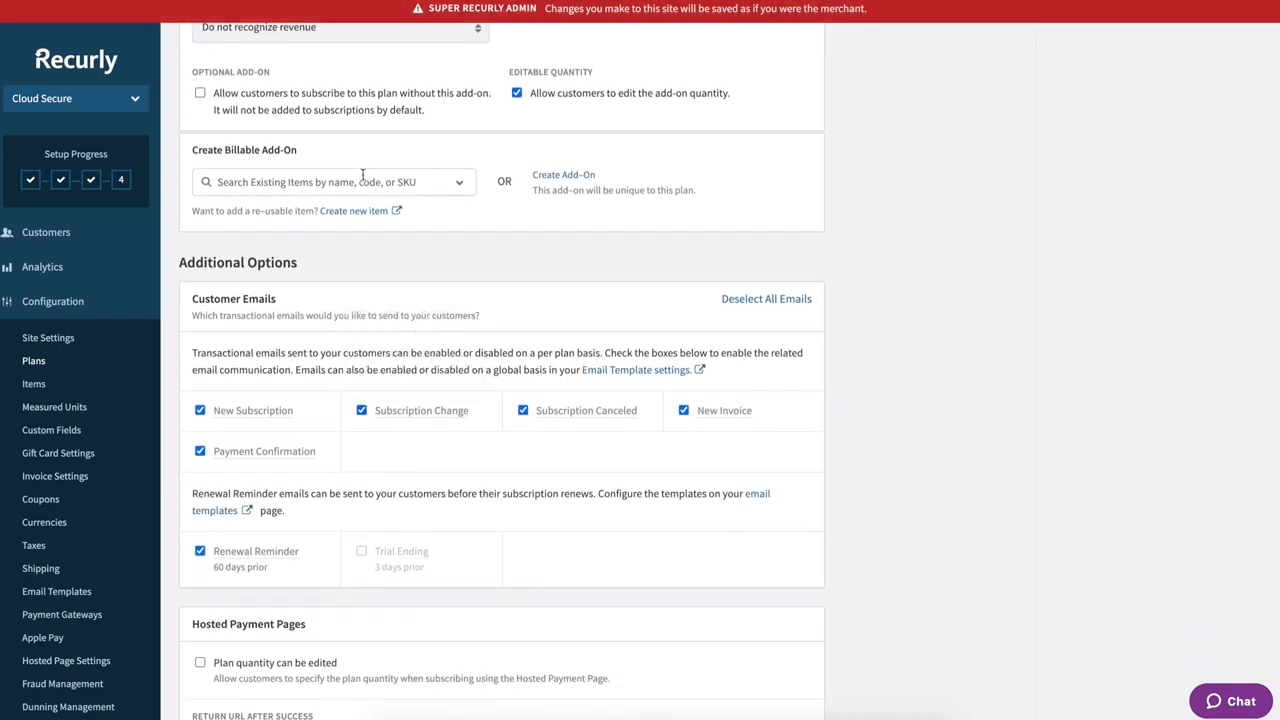
scroll(539, 206, "up", 1)
scroll(539, 206, "down", 1)
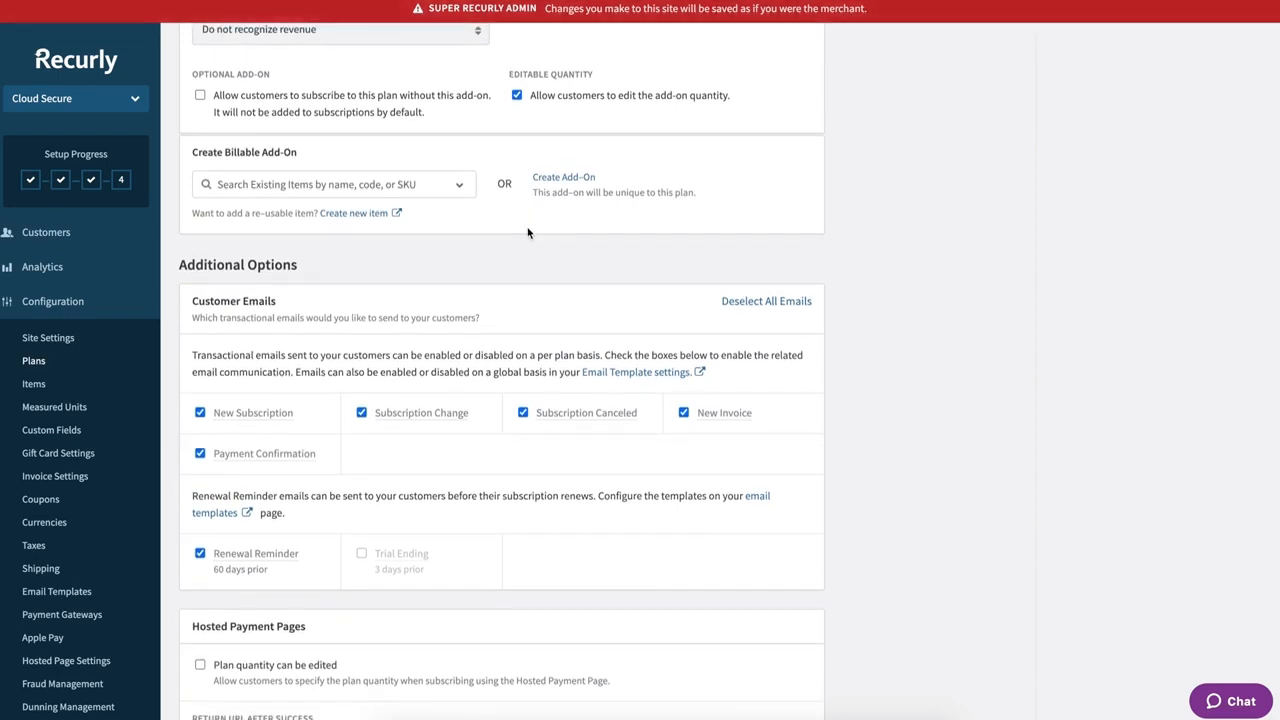
scroll(528, 233, "down", 3)
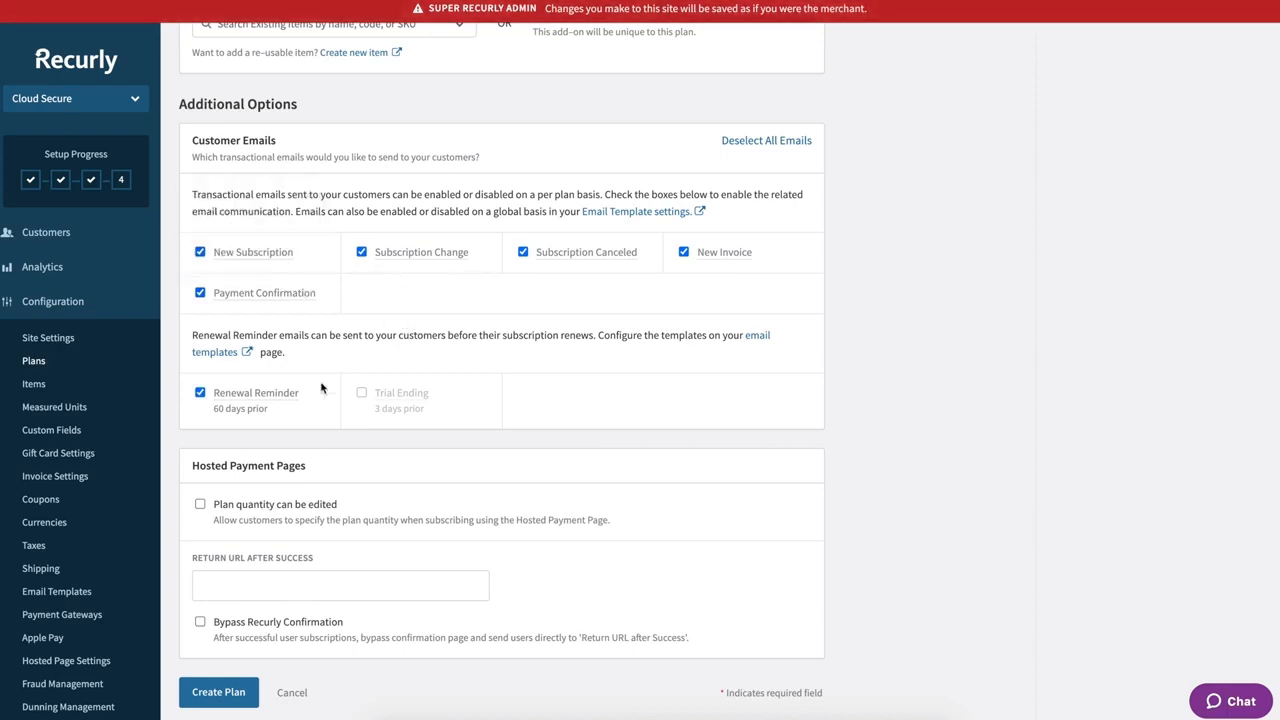
- Turn the Renewal Reminder email off and back on, then go to Email Templates
mouse_move(418, 409)
mouse_move(236, 406)
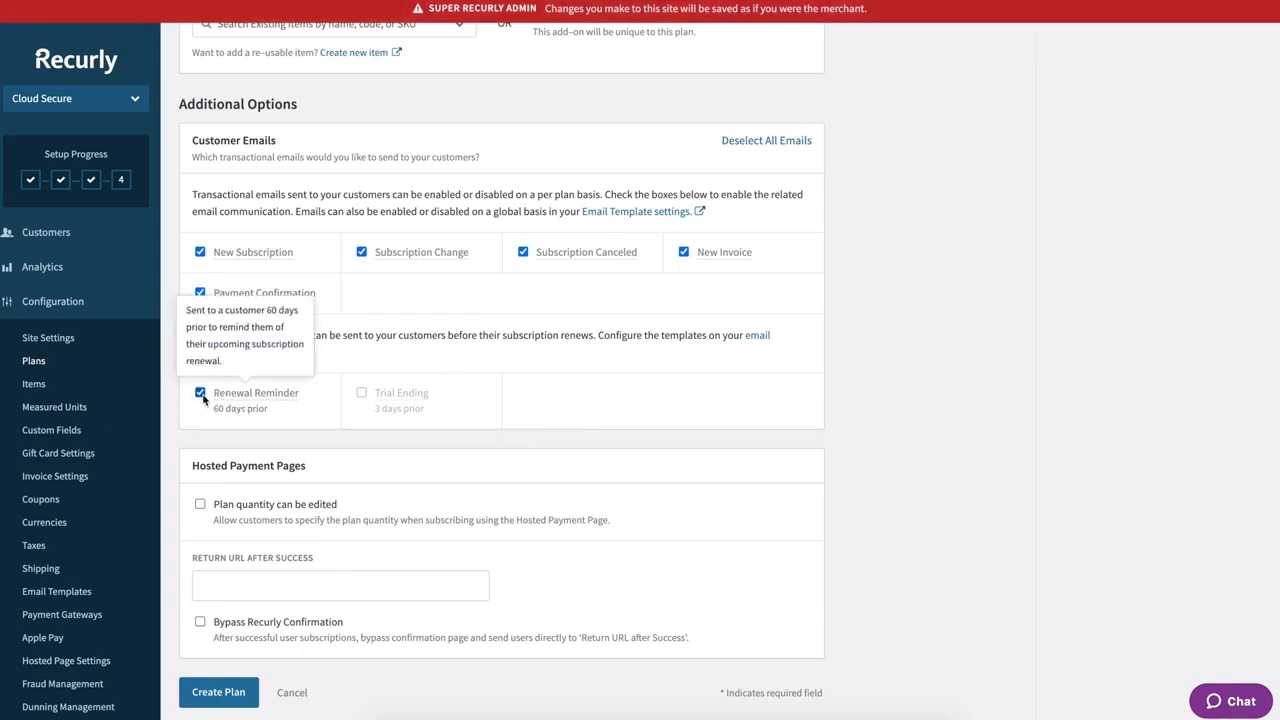
left_click(200, 394)
left_click(200, 394)
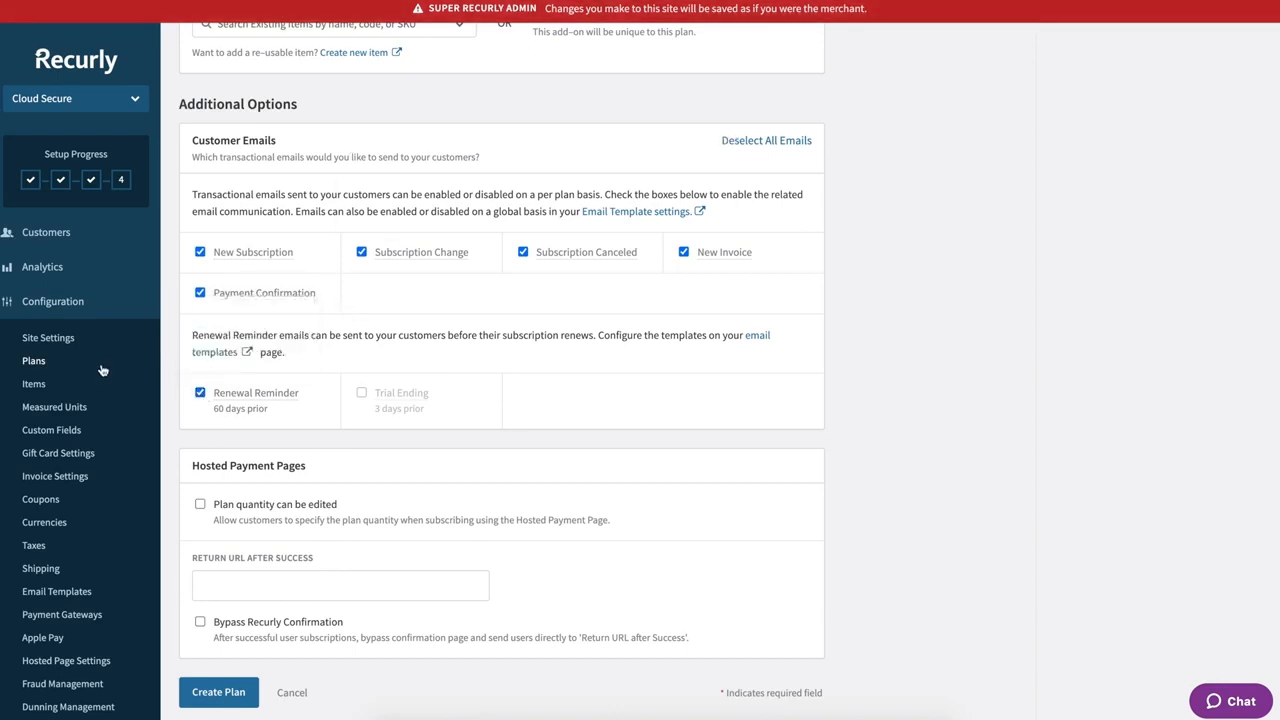
left_click(57, 593)
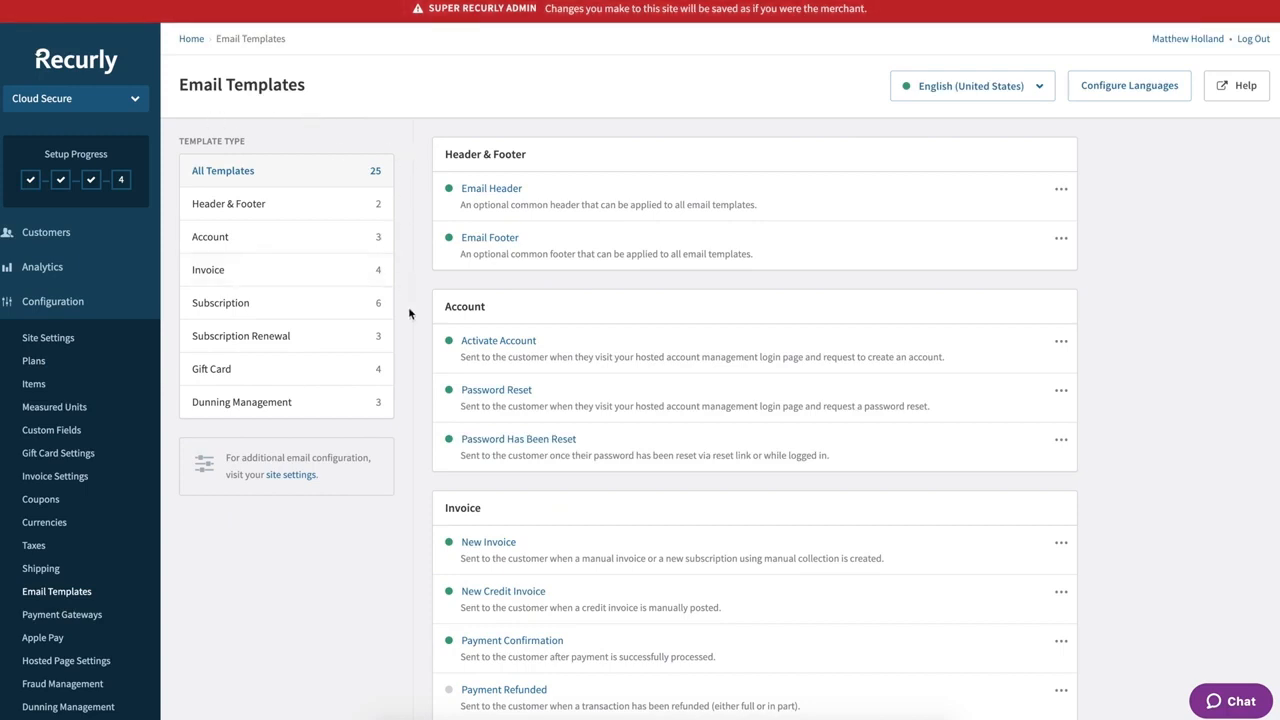
scroll(408, 313, "down", 1)
scroll(408, 313, "up", 1)
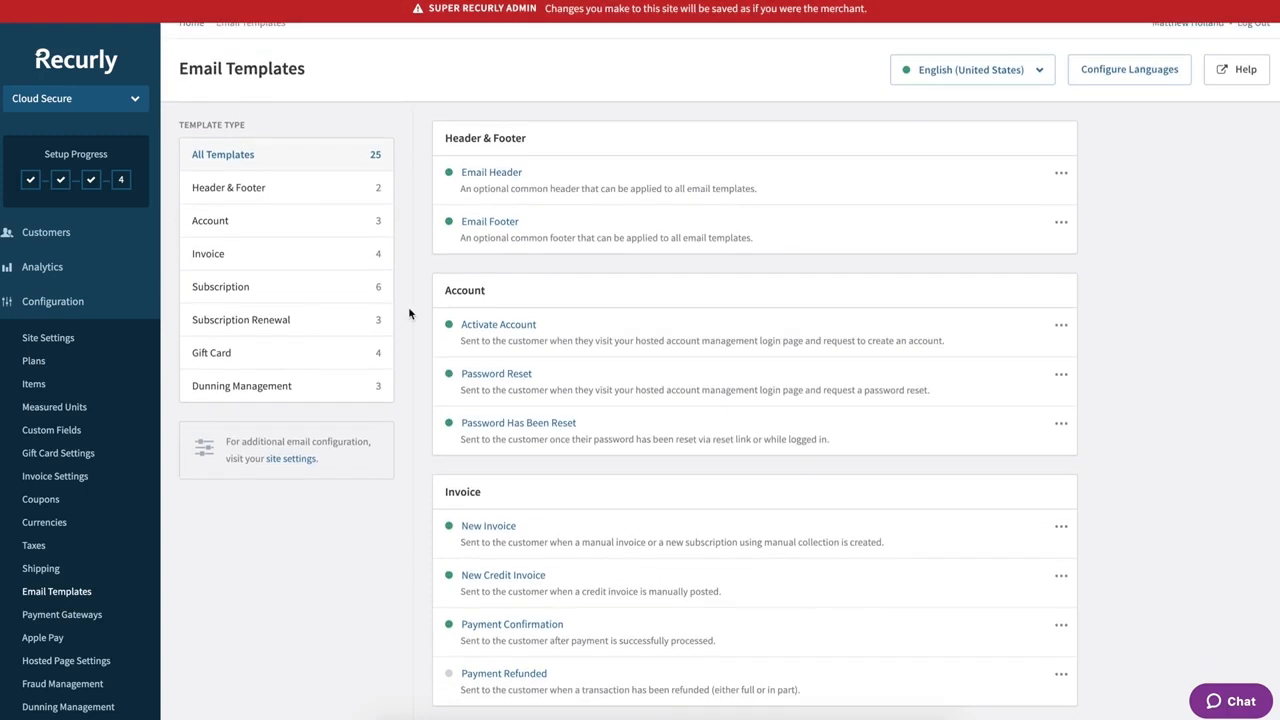
scroll(411, 443, "down", 8)
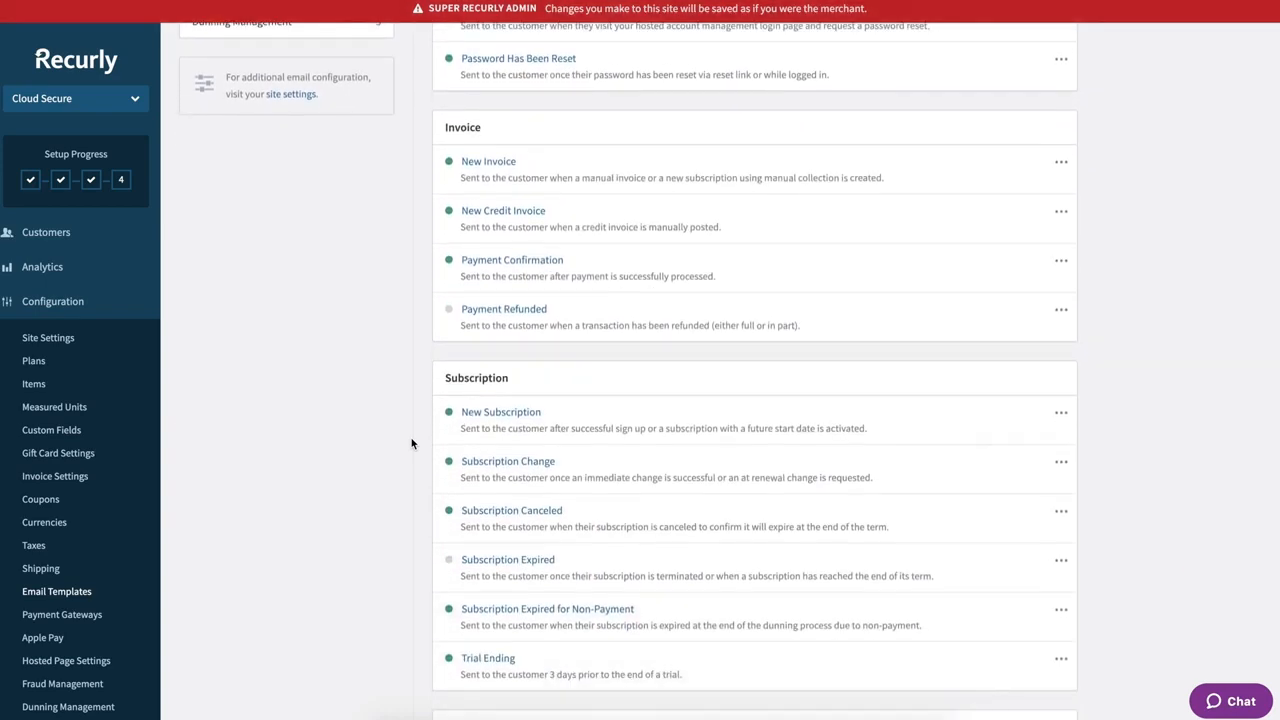
scroll(413, 443, "down", 2)
scroll(414, 443, "up", 11)
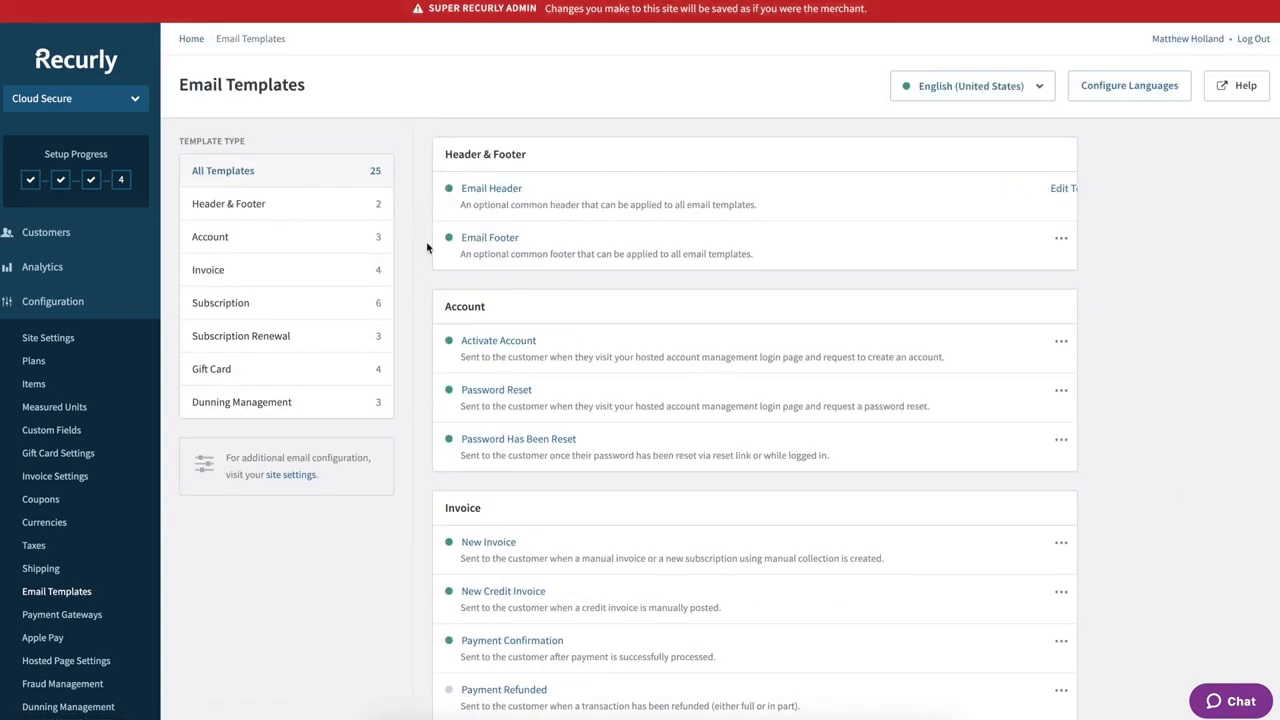
scroll(414, 421, "down", 6)
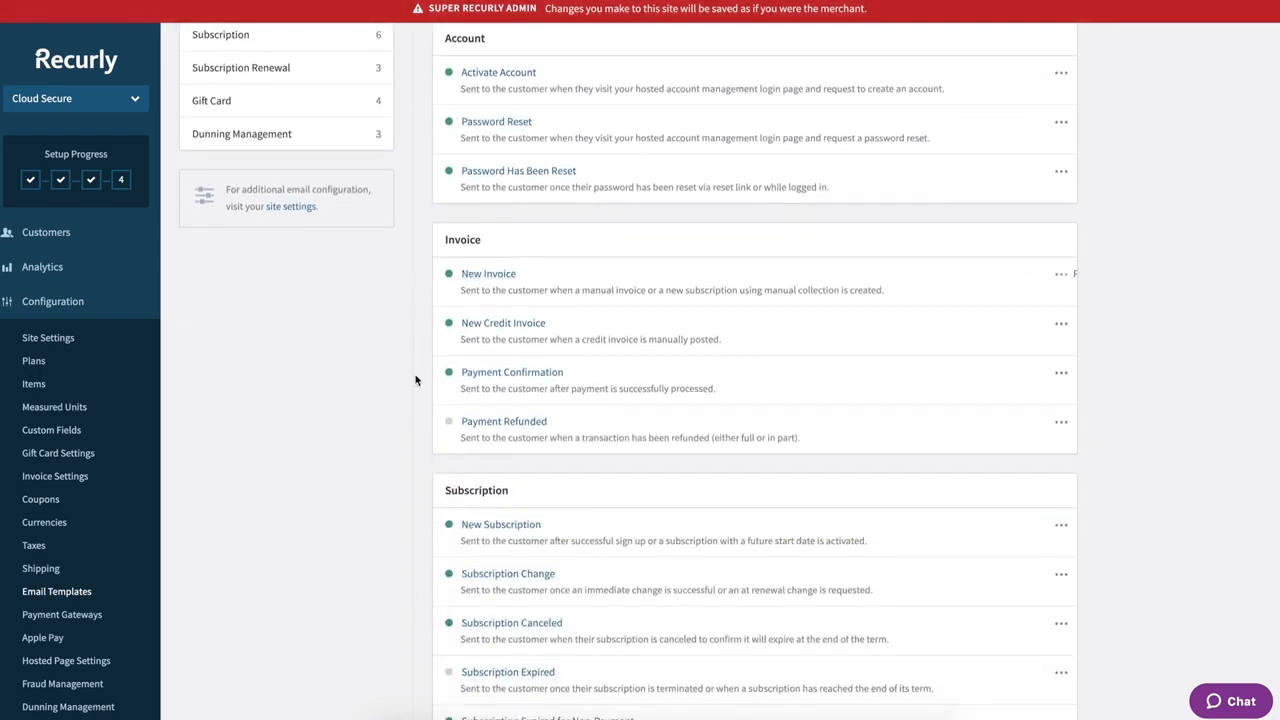
scroll(414, 374, "down", 2)
scroll(414, 380, "down", 2)
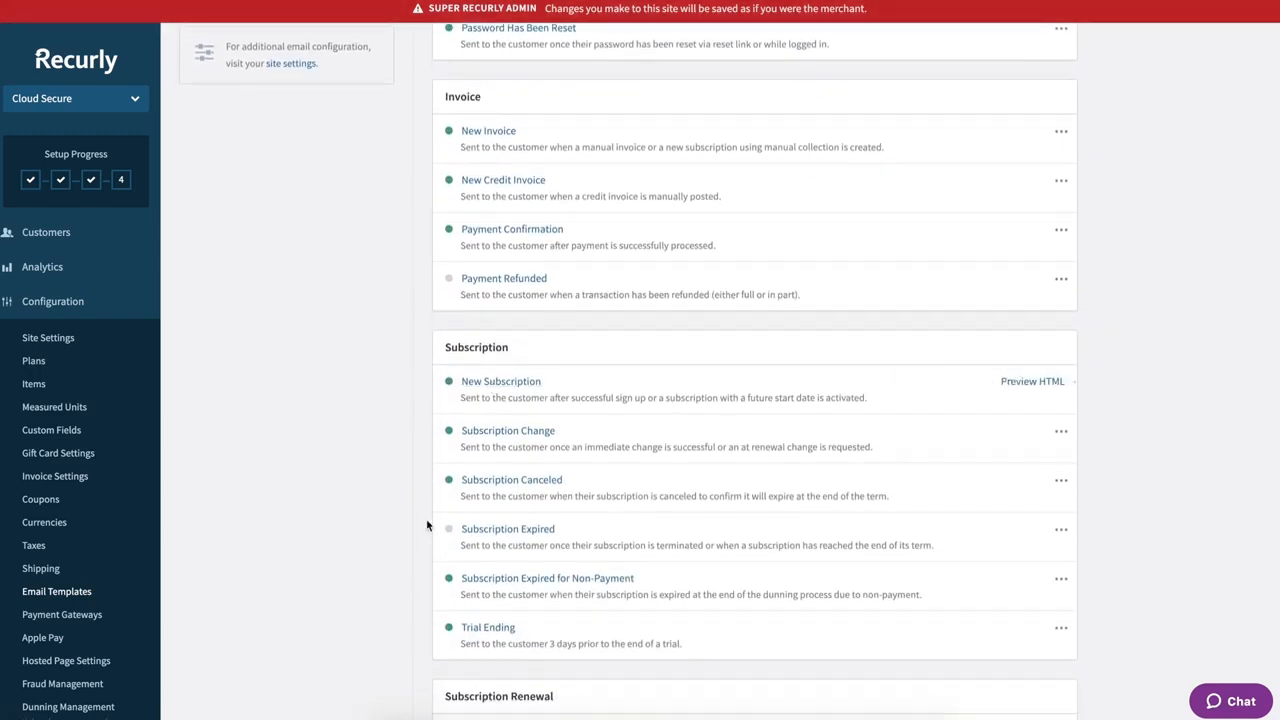
scroll(420, 529, "down", 12)
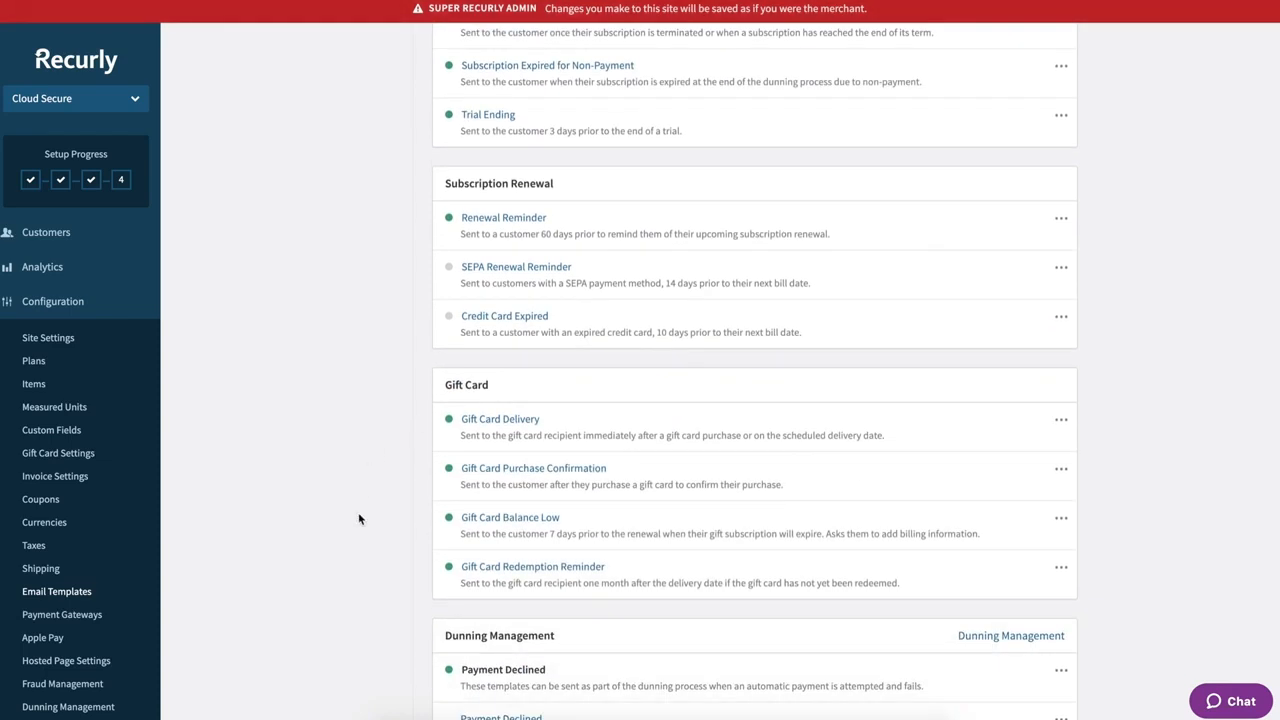
scroll(372, 518, "down", 6)
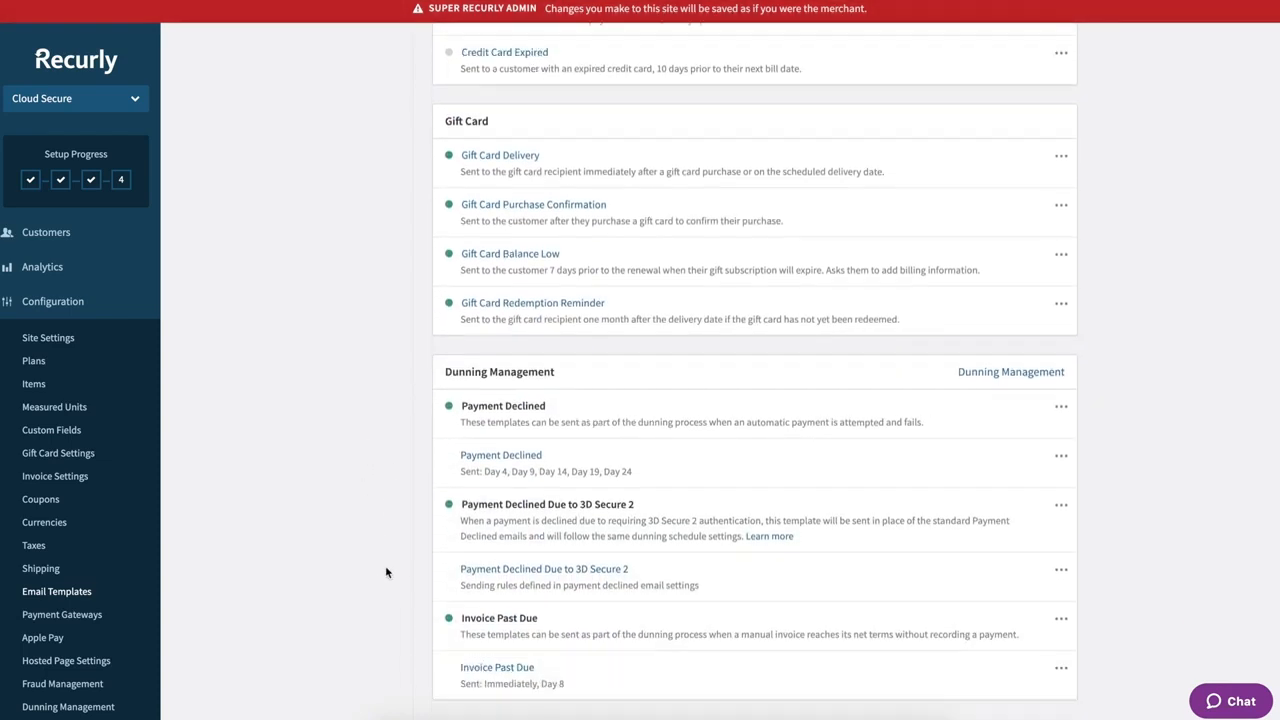
scroll(387, 519, "up", 13)
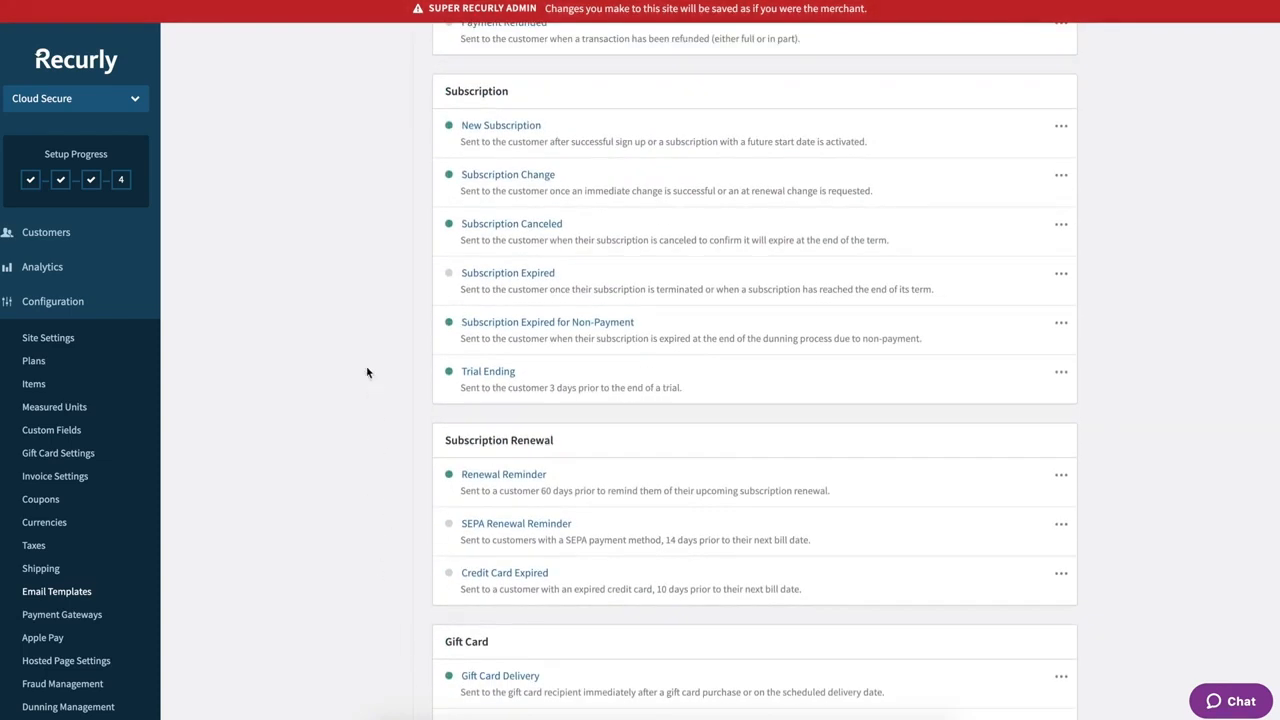
scroll(363, 368, "up", 3)
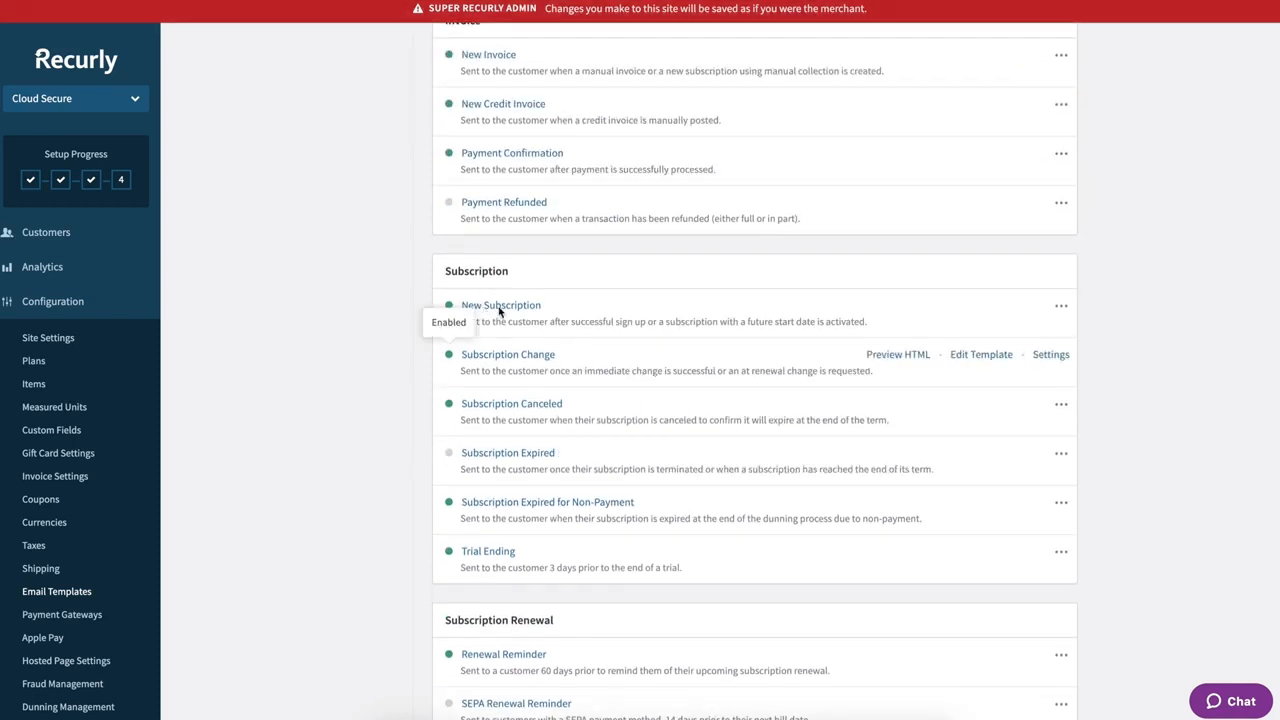
mouse_move(616, 305)
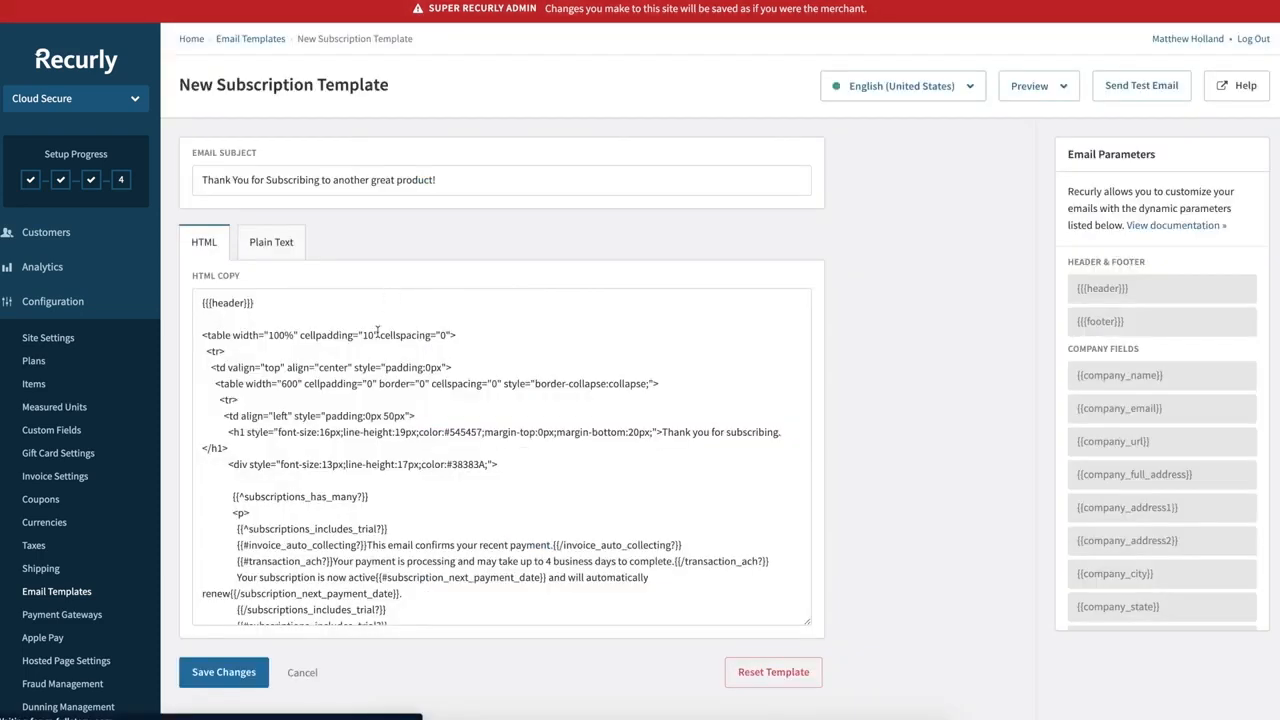
- Select and then deselect the New Subscription template's HTML body text
left_click_drag(197, 303, 336, 619)
left_click(297, 342)
scroll(297, 343, "up", 15)
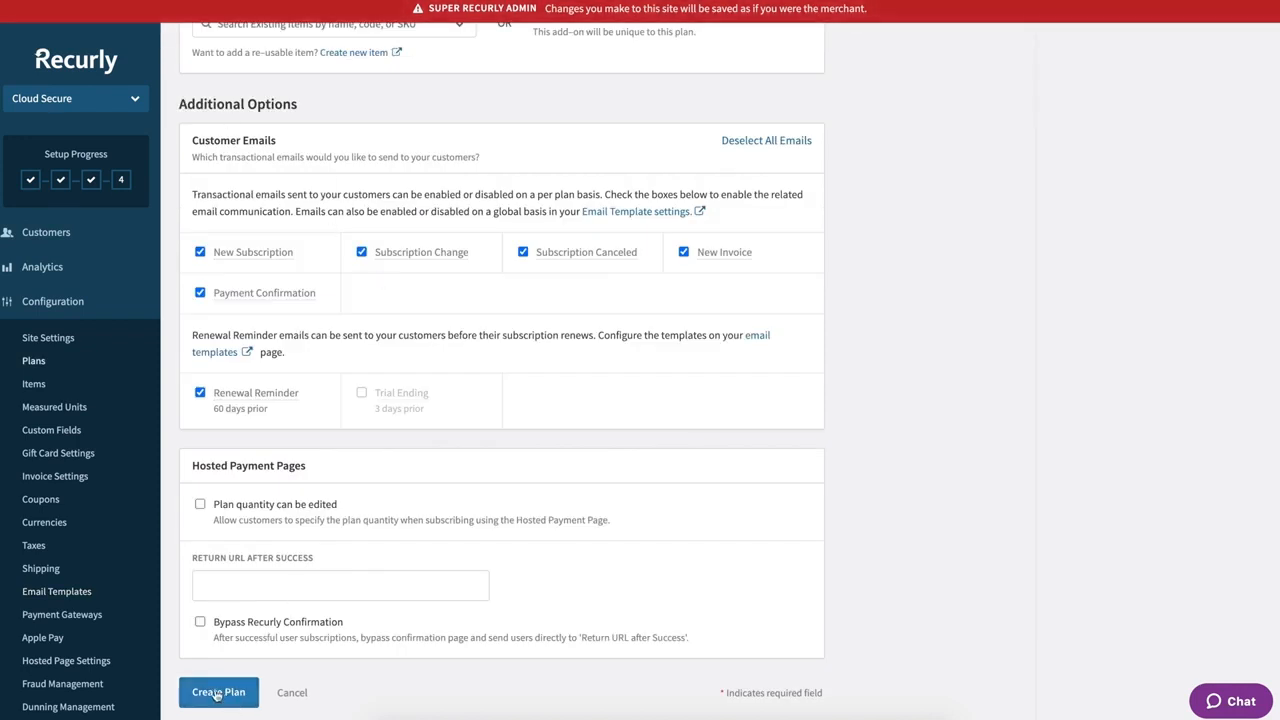
- Create the 'Cloud Secure: ENT Platform A' plan
left_click(217, 694)
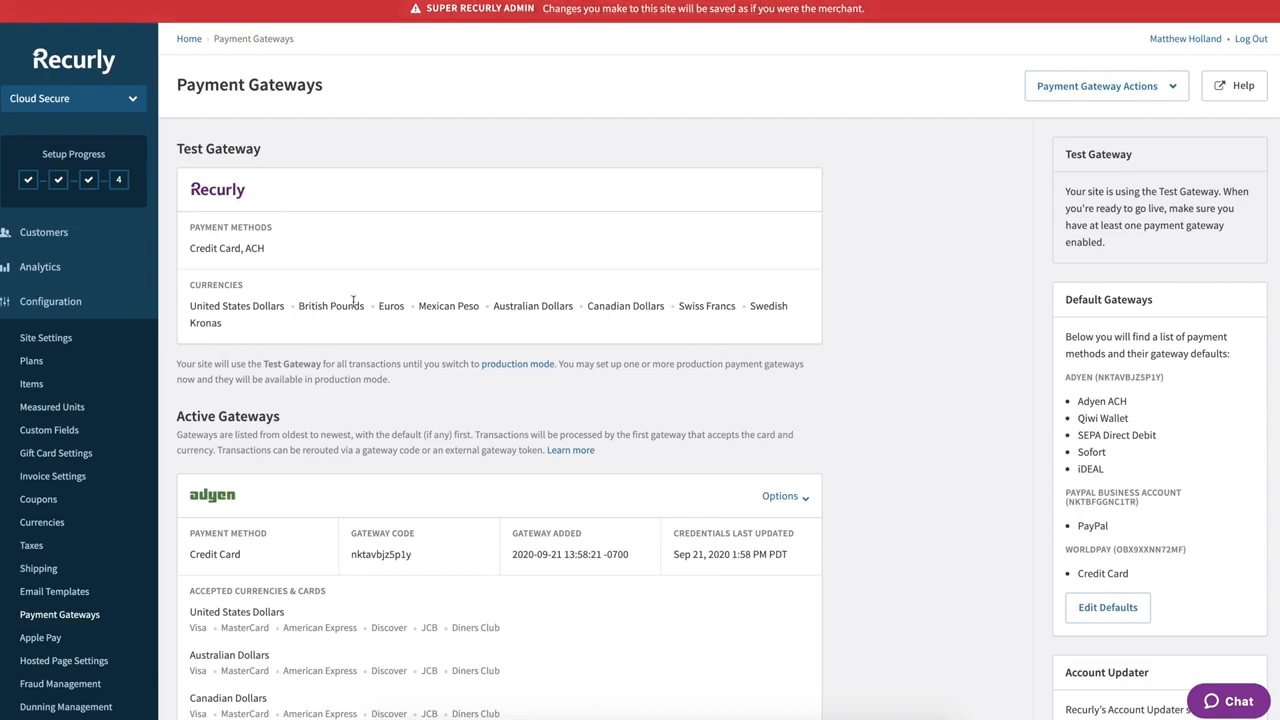
- Choose Add Payment Gateway from the Payment Gateway Actions dropdown on the gateways page
scroll(295, 348, "down", 5)
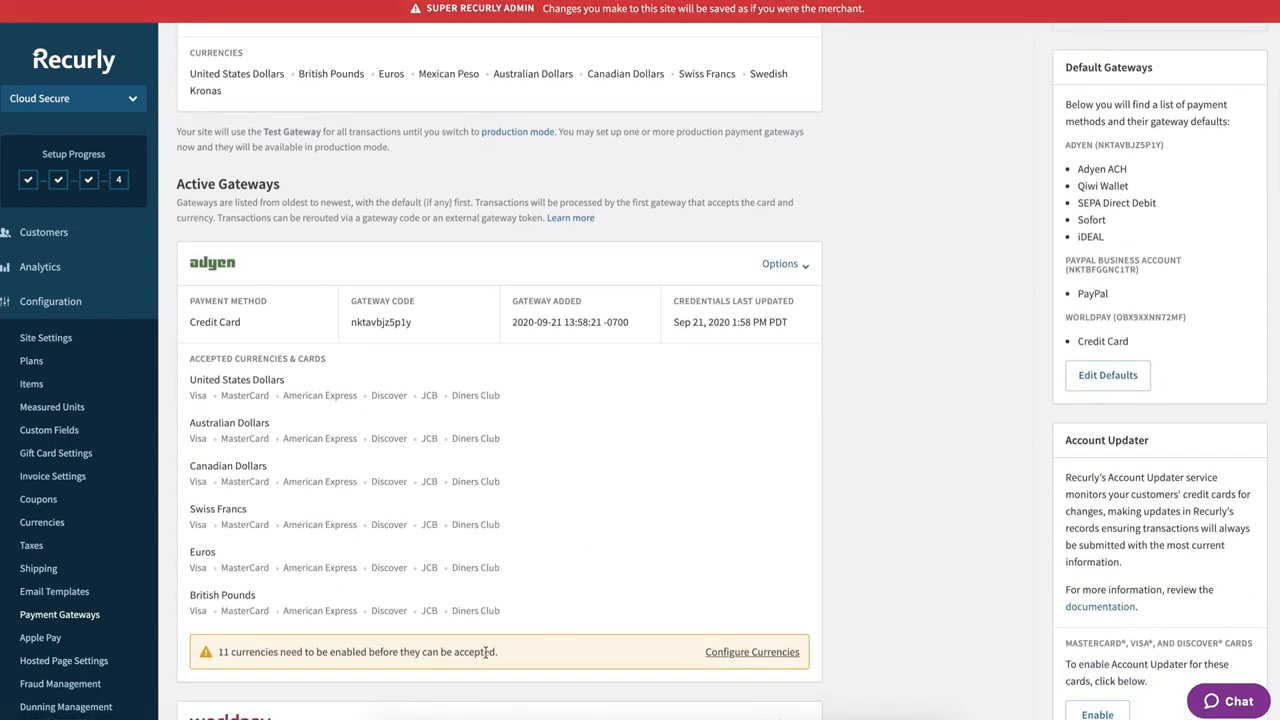
scroll(926, 573, "up", 2)
scroll(926, 573, "up", 3)
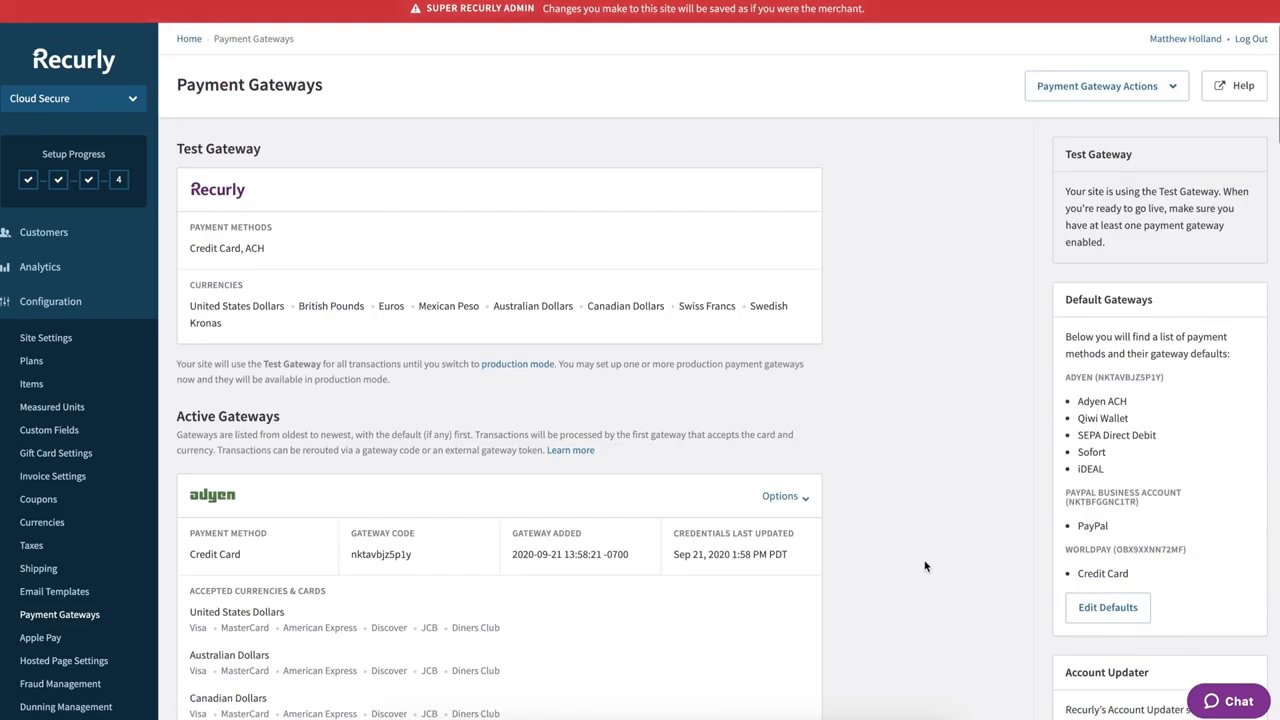
left_click(1152, 88)
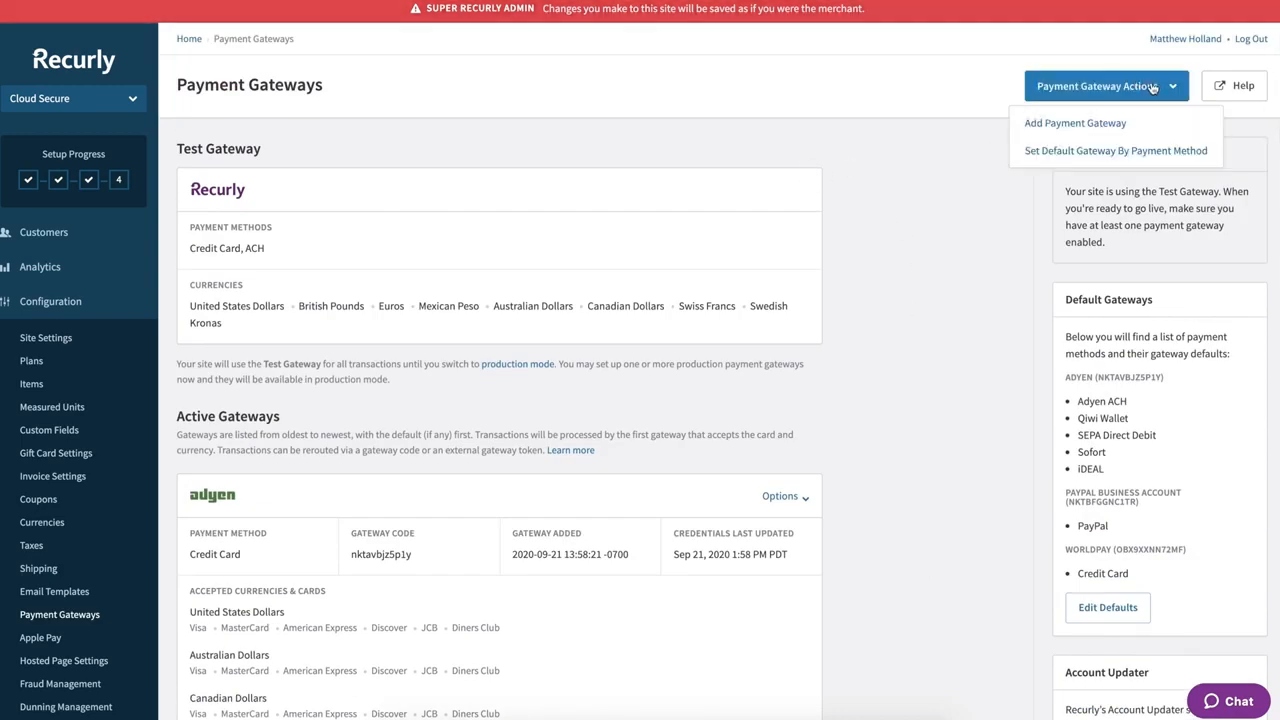
left_click(1068, 125)
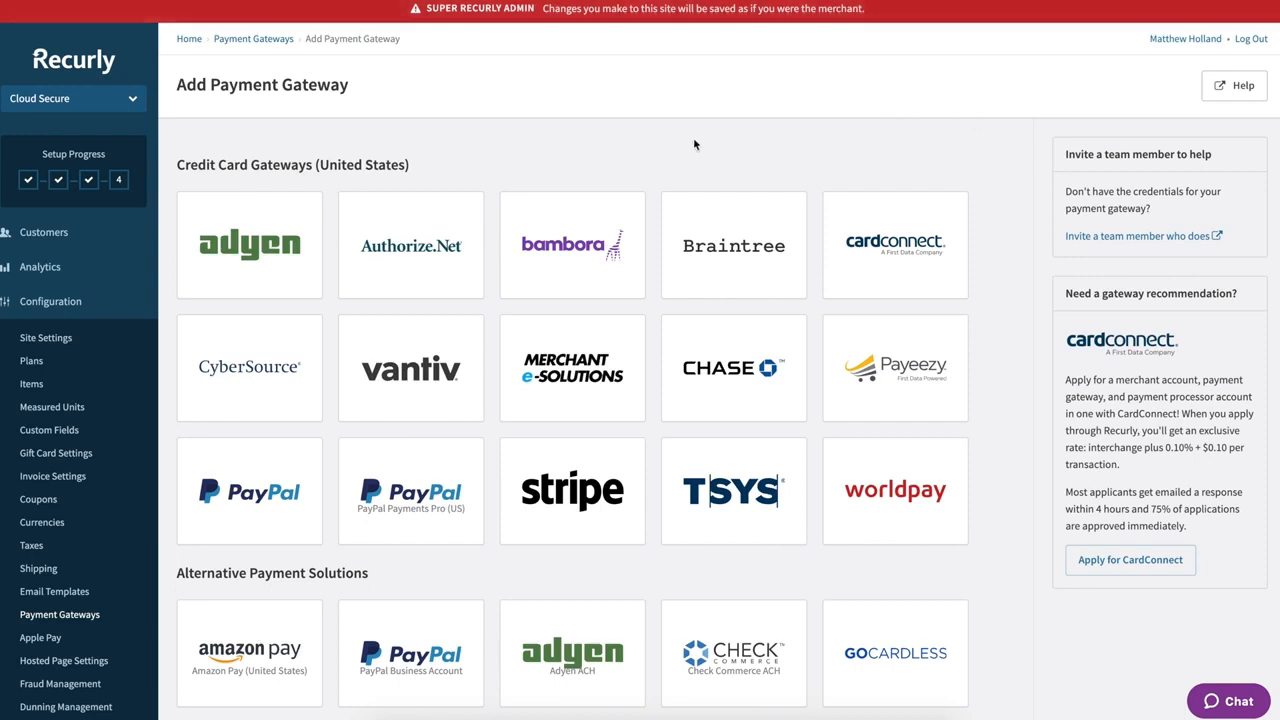
left_click(250, 247)
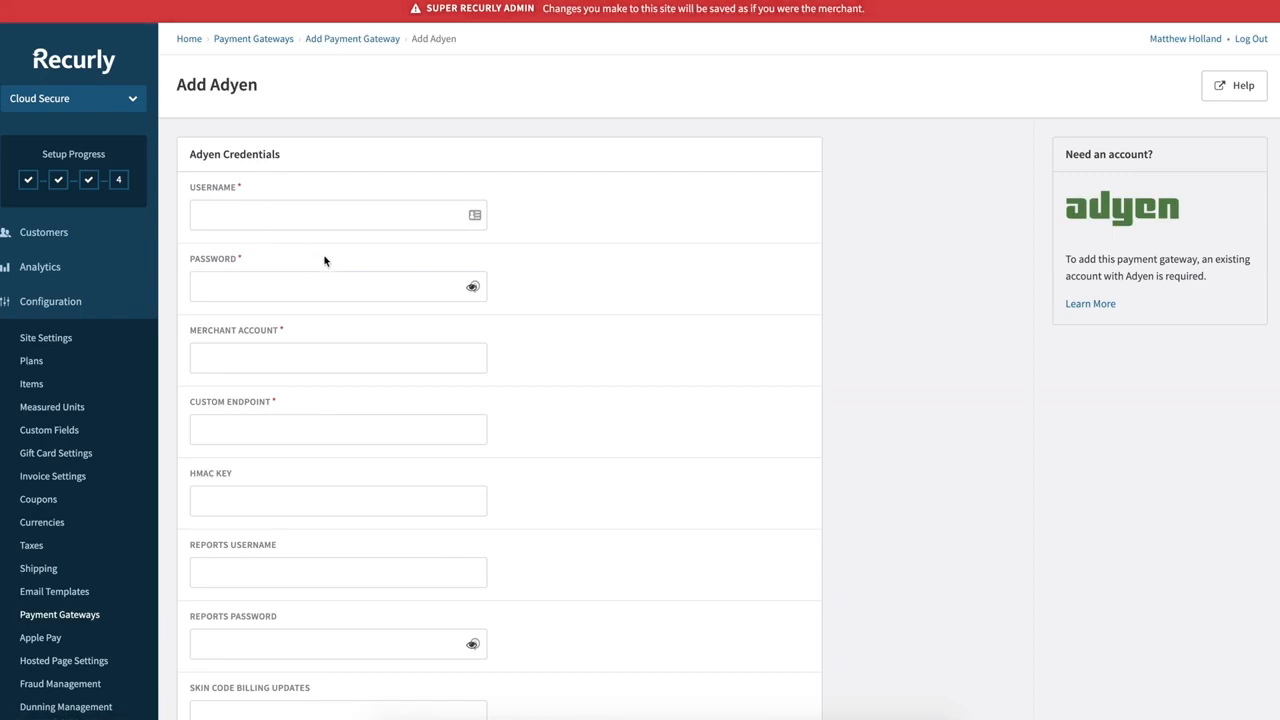
scroll(425, 223, "down", 3)
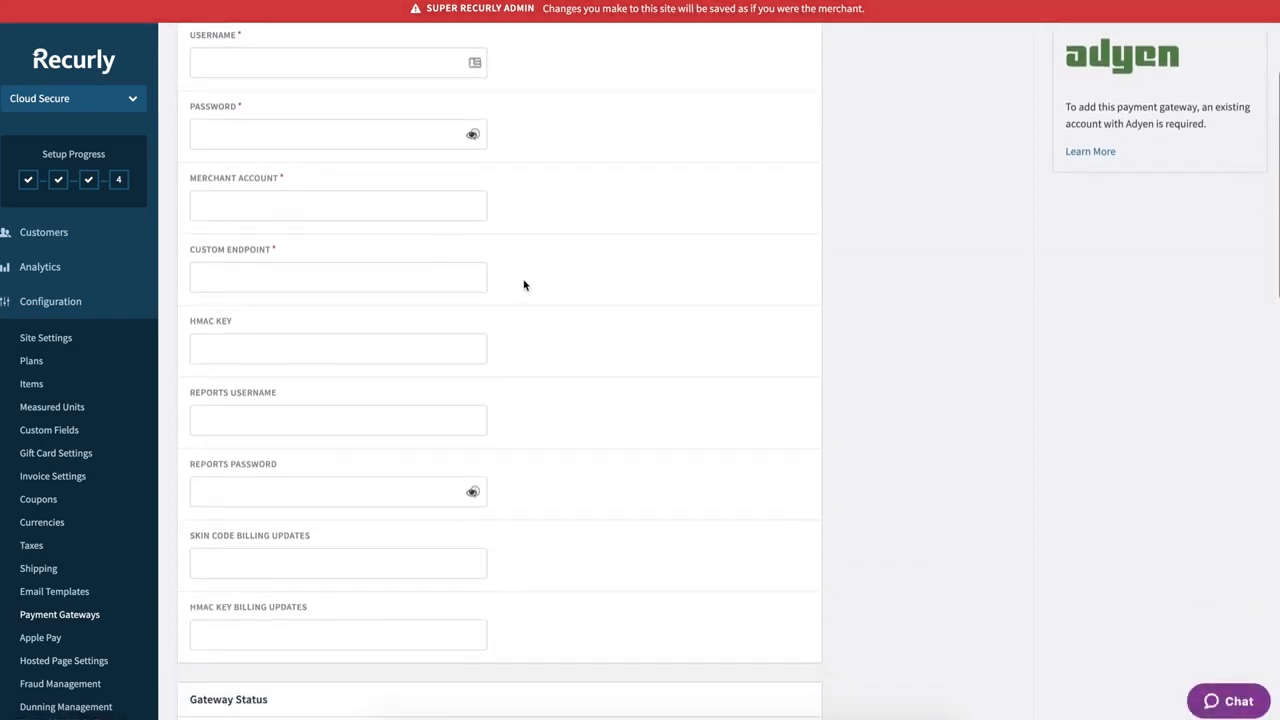
scroll(523, 285, "down", 7)
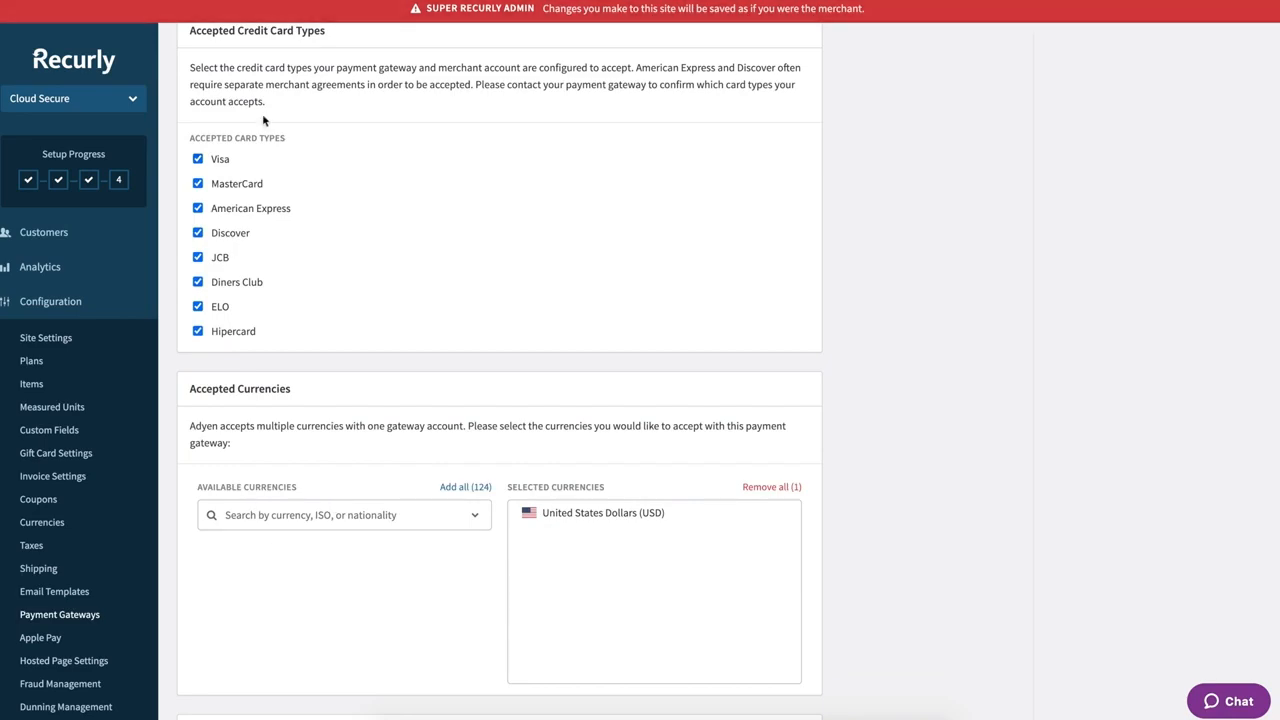
scroll(340, 525, "up", 7)
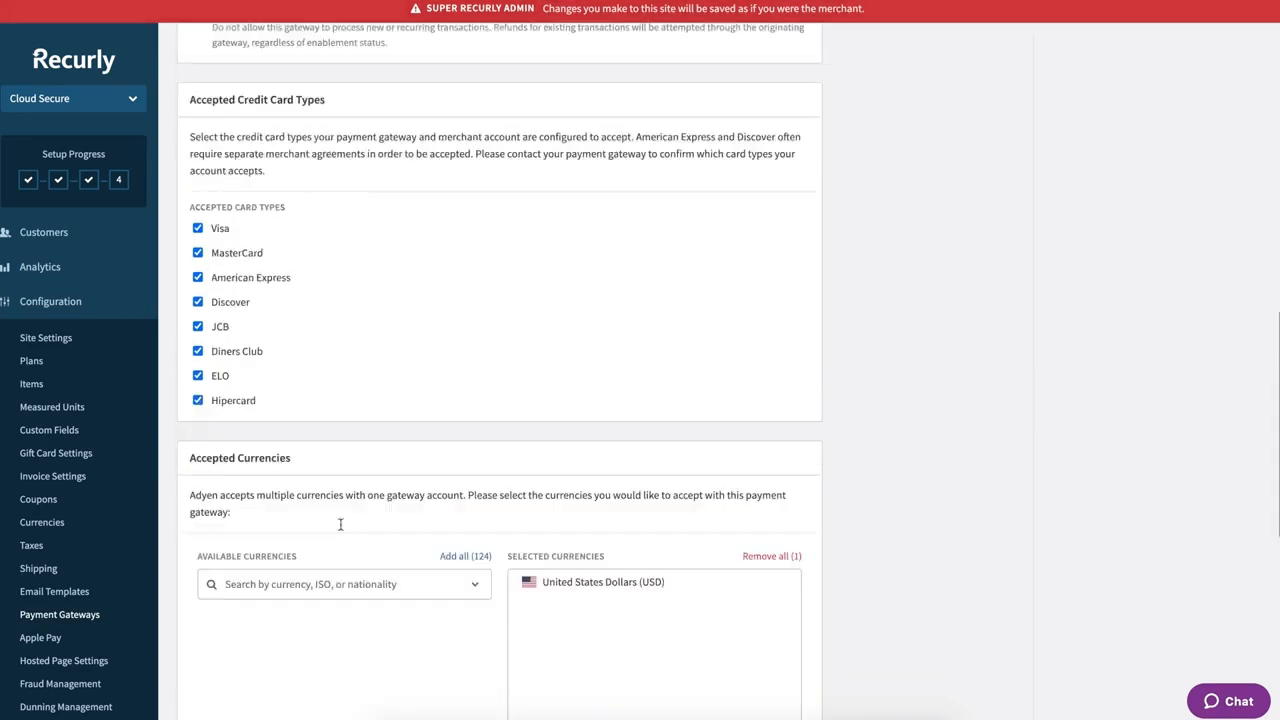
scroll(340, 530, "up", 2)
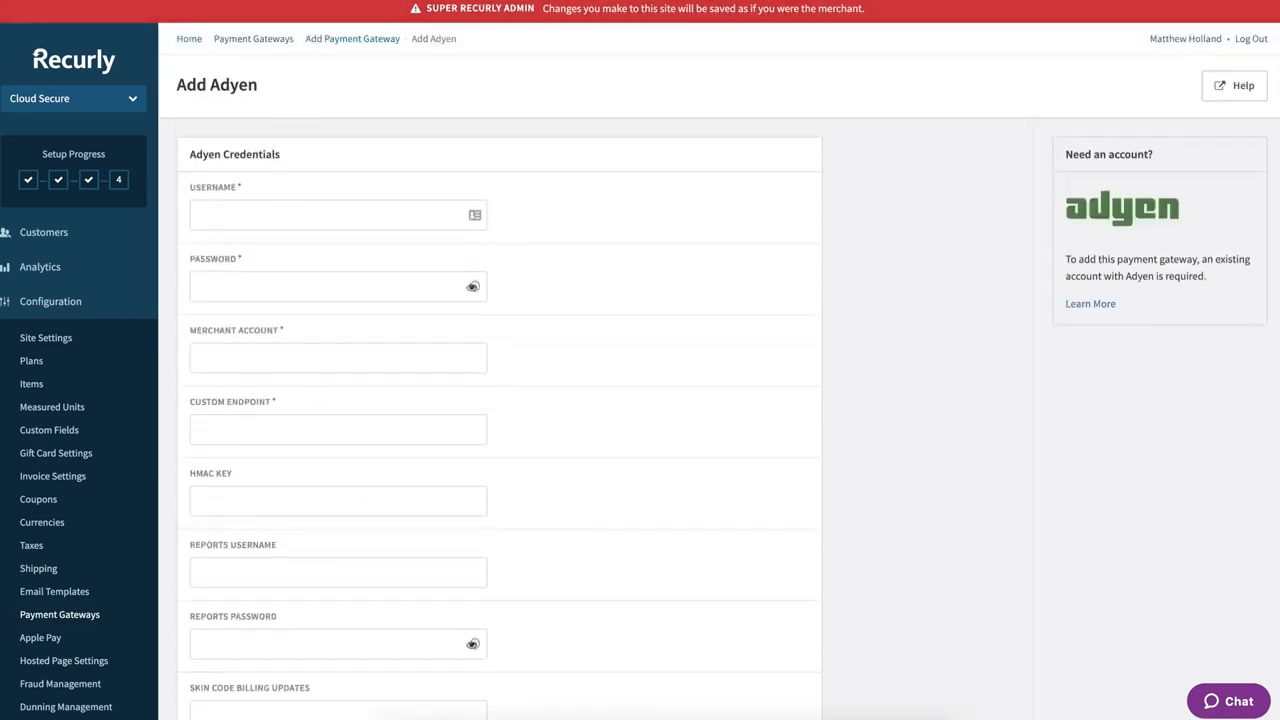
key("alt+Left")
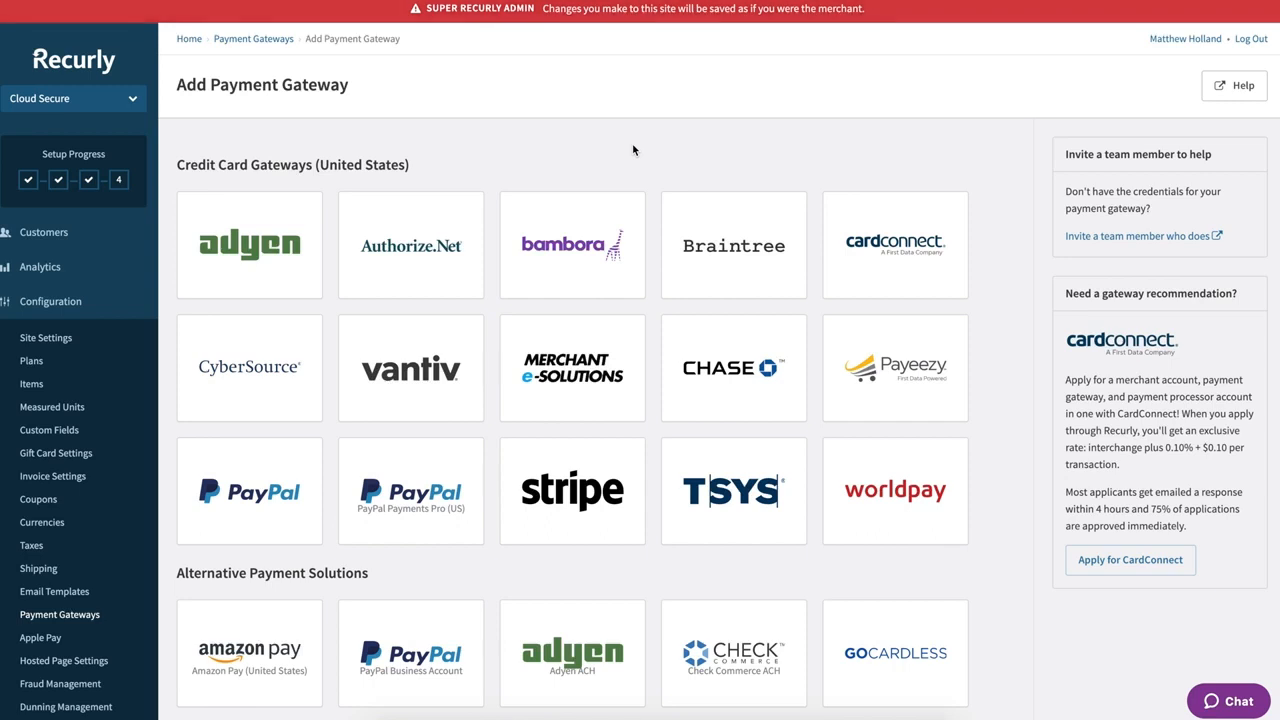
- Scroll through the credit card gateways and alternative payment solutions on the Add Payment Gateway page
scroll(645, 146, "down", 1)
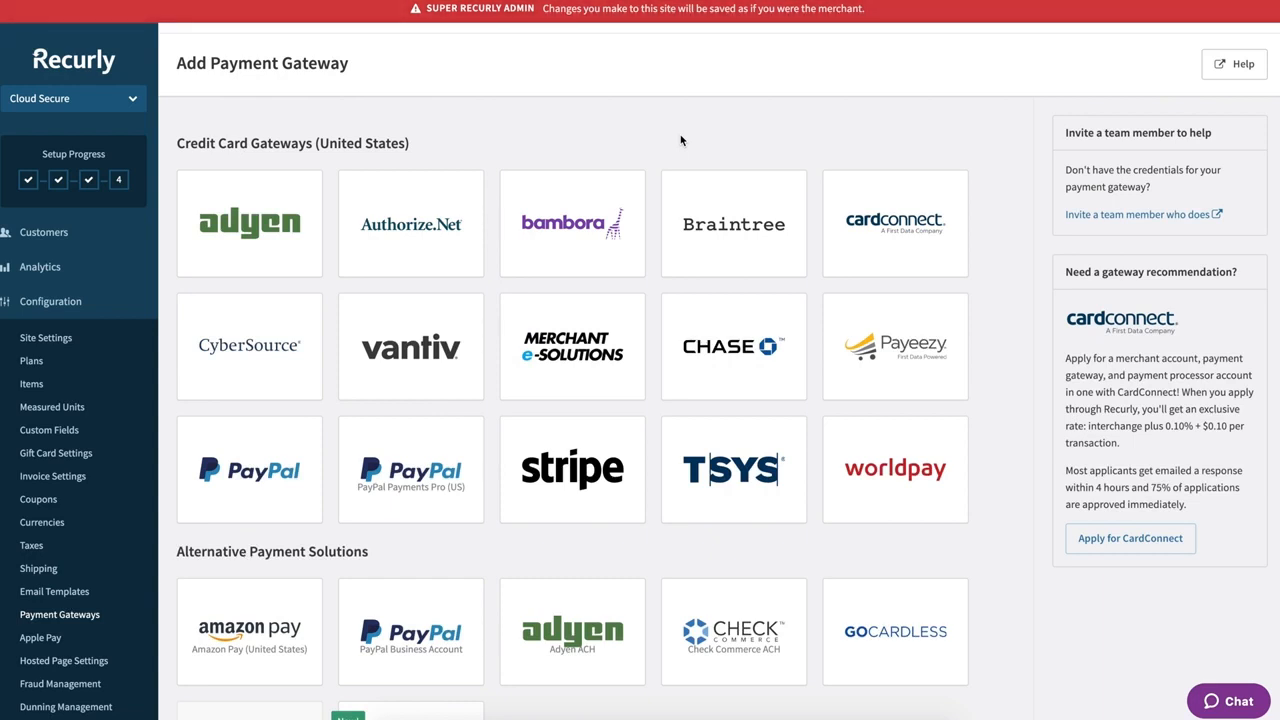
scroll(680, 140, "down", 2)
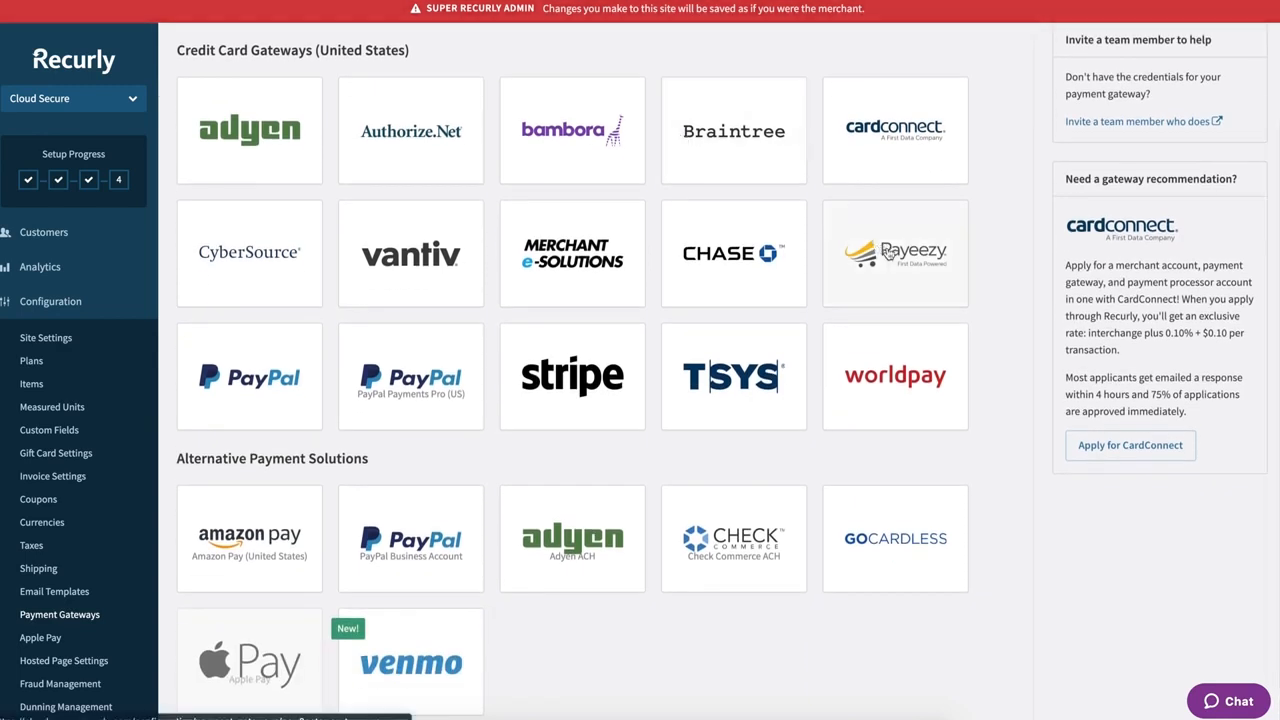
scroll(981, 374, "down", 1)
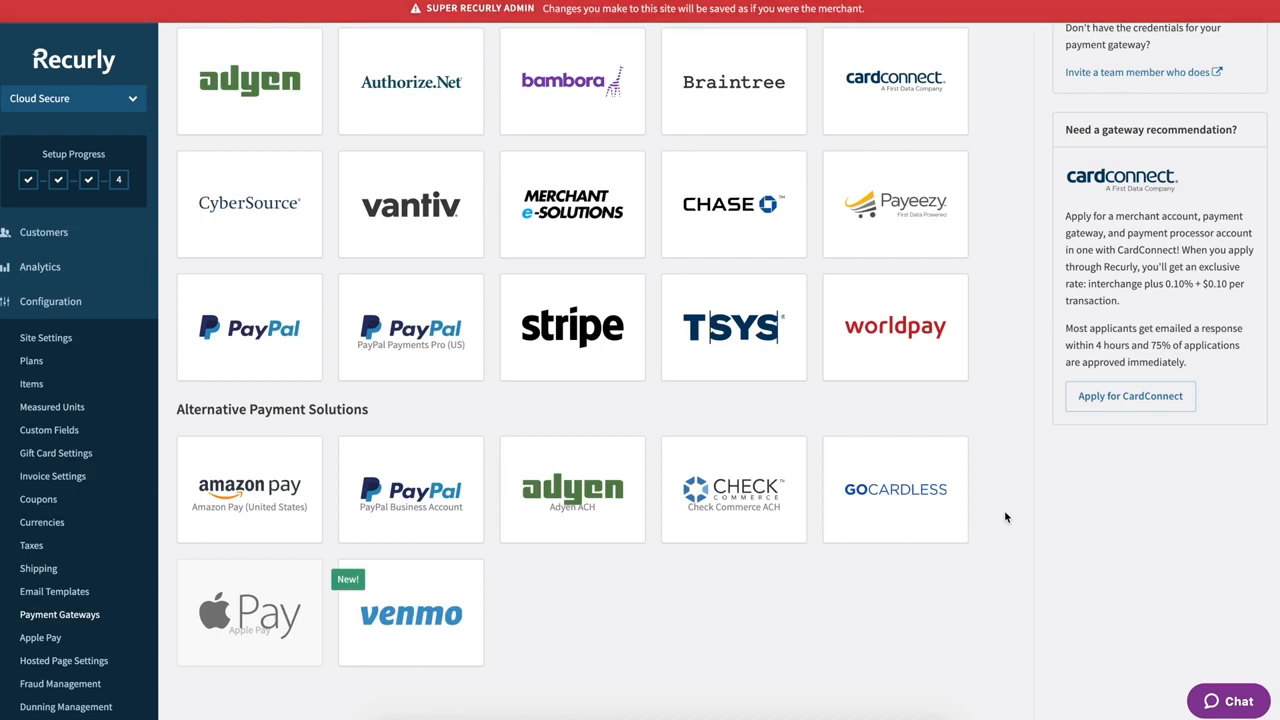
scroll(1005, 513, "up", 2)
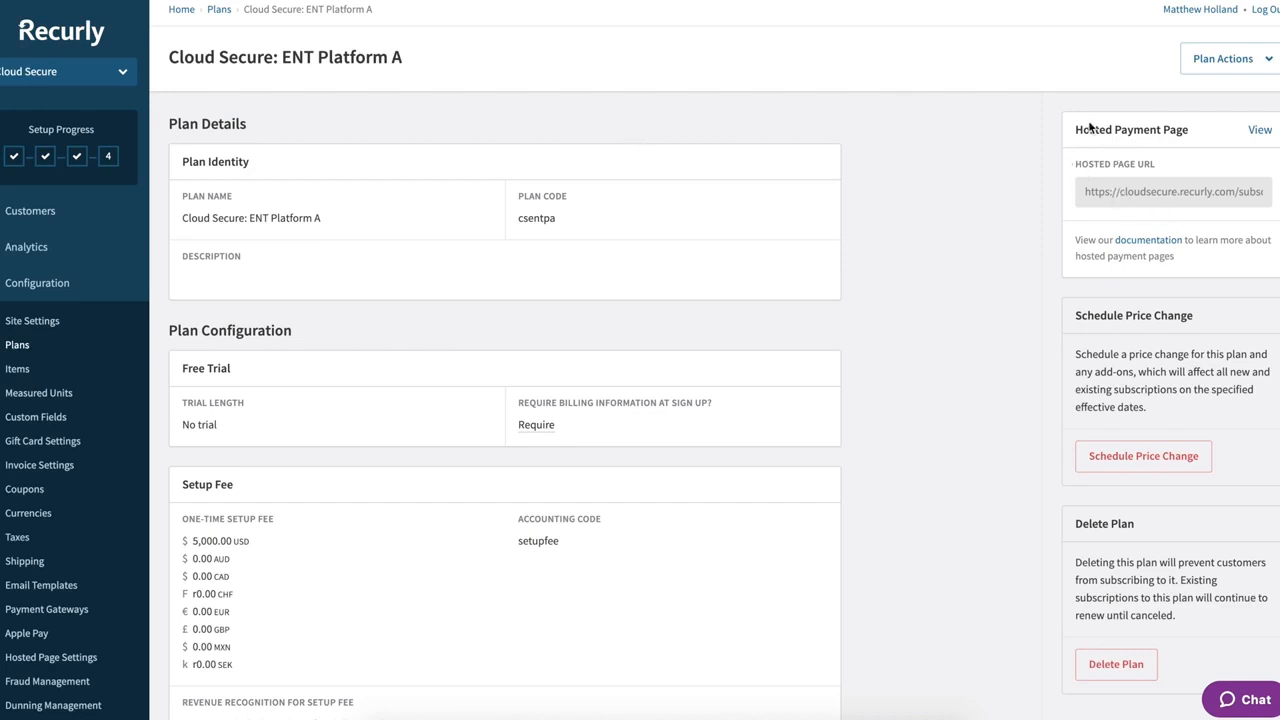
- Open the plan's hosted payment page and enter the customer's first name, last name and e-mail
left_click(1122, 191)
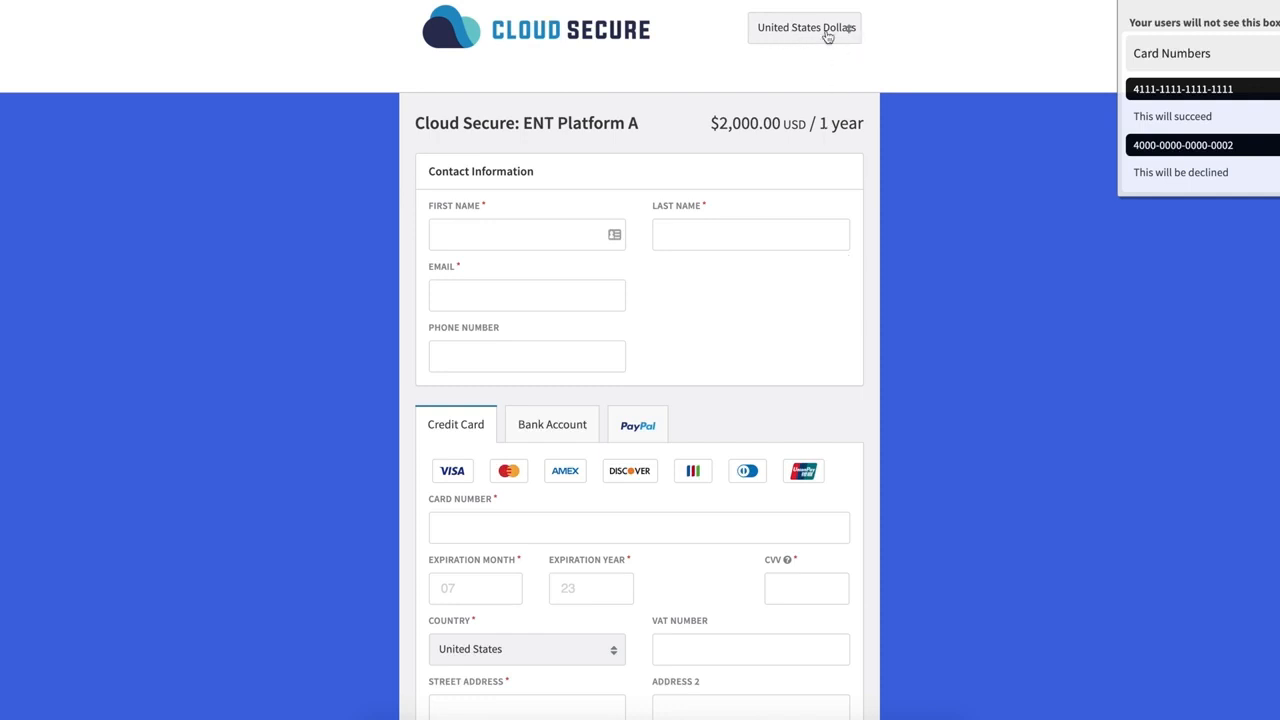
left_click(514, 237)
type("C")
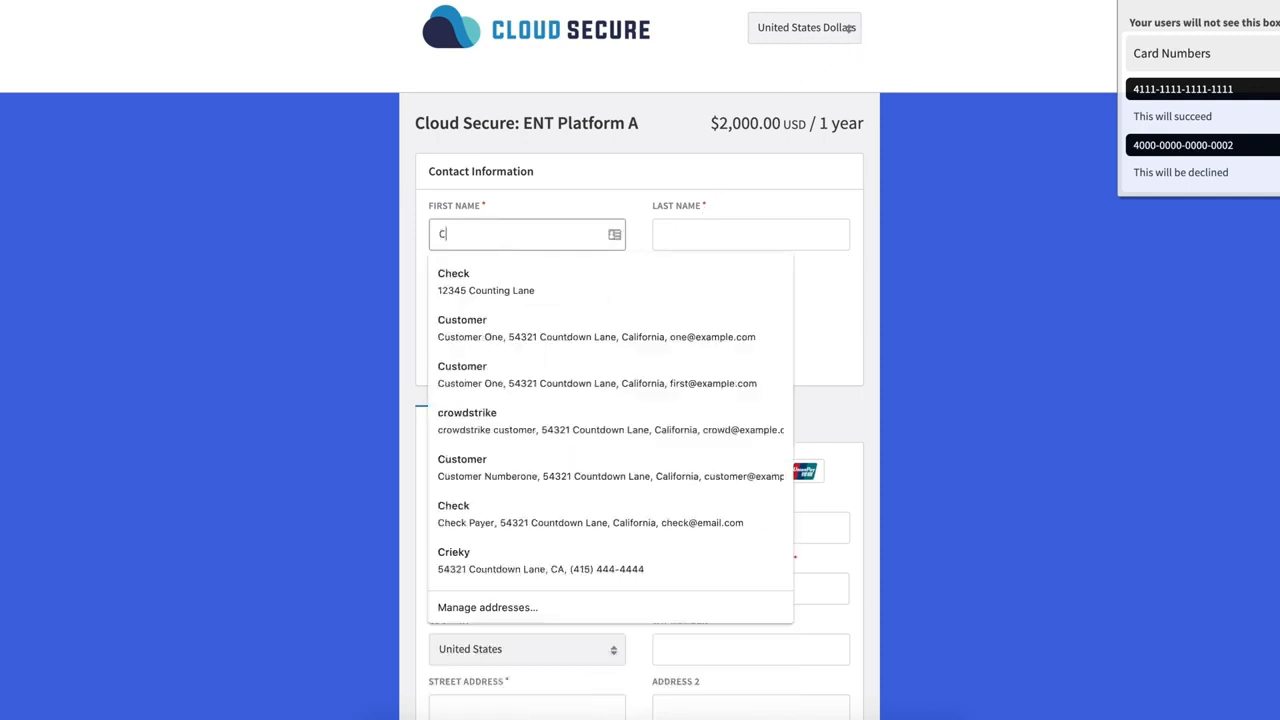
type("lark")
key("Tab")
type("Kent")
left_click(437, 288)
- Preview the bank account and PayPal payment options, then return to credit card
scroll(423, 366, "down", 3)
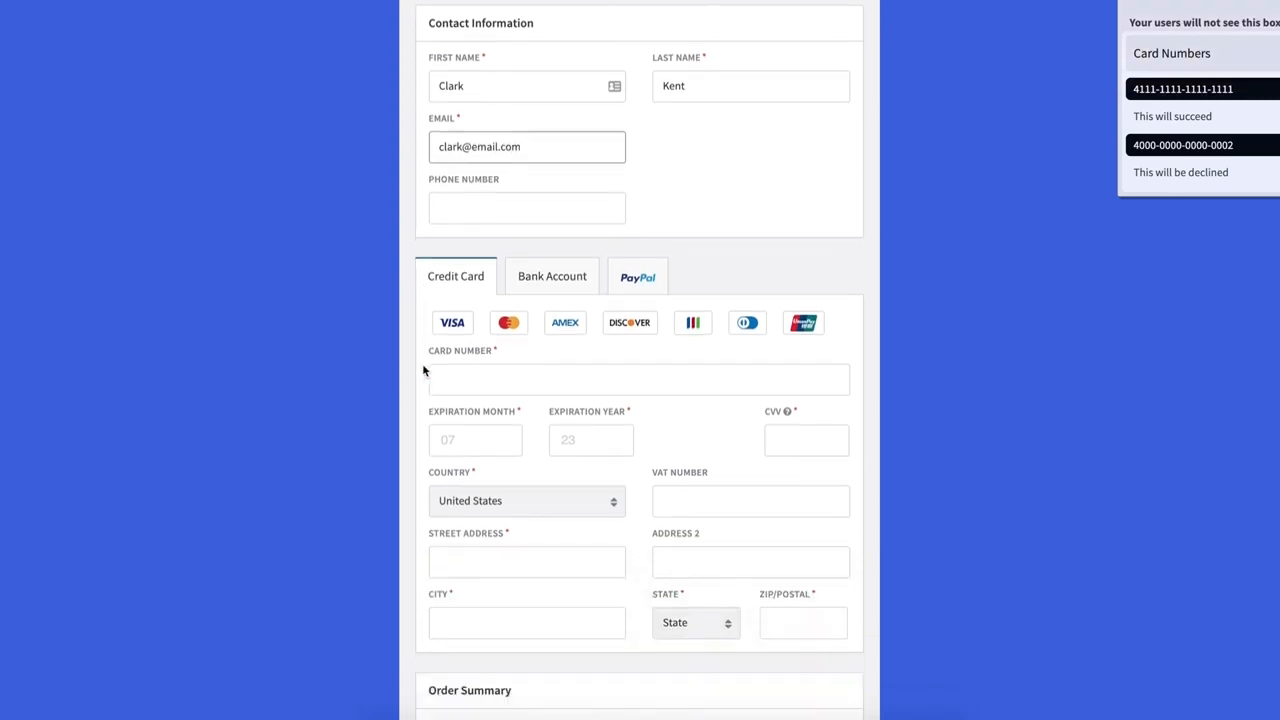
scroll(432, 262, "down", 2)
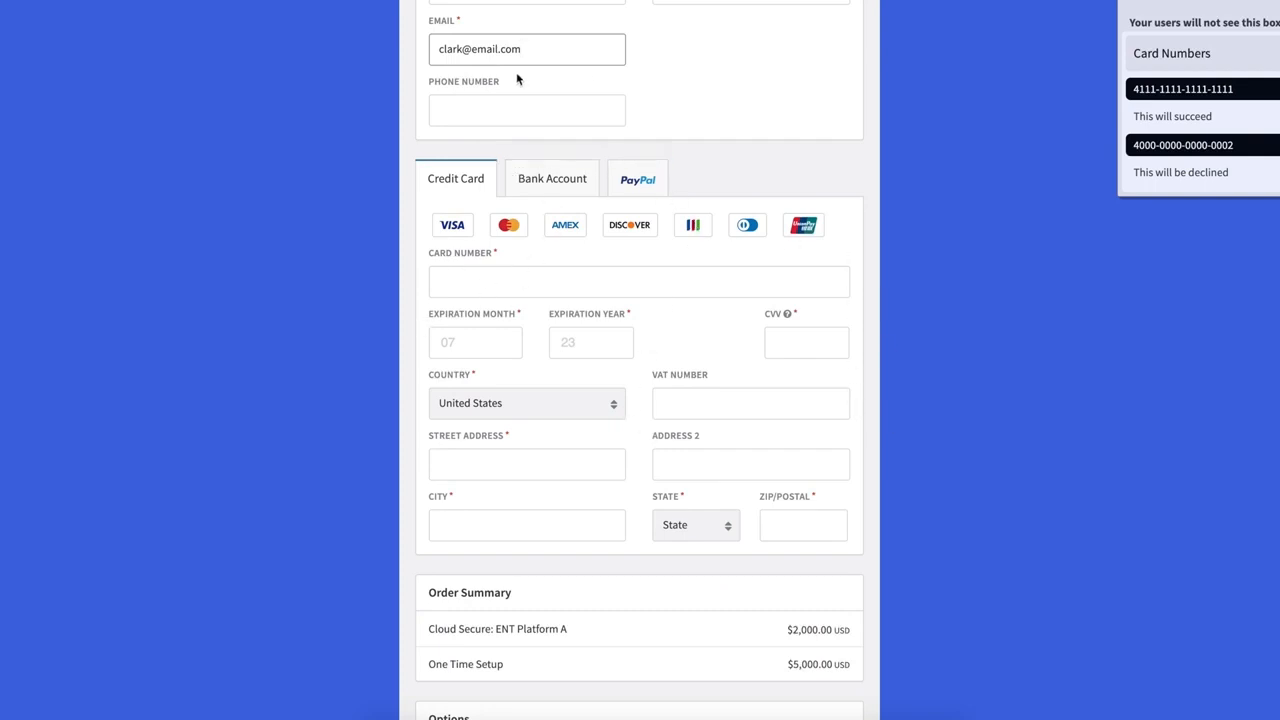
left_click(549, 186)
left_click(642, 187)
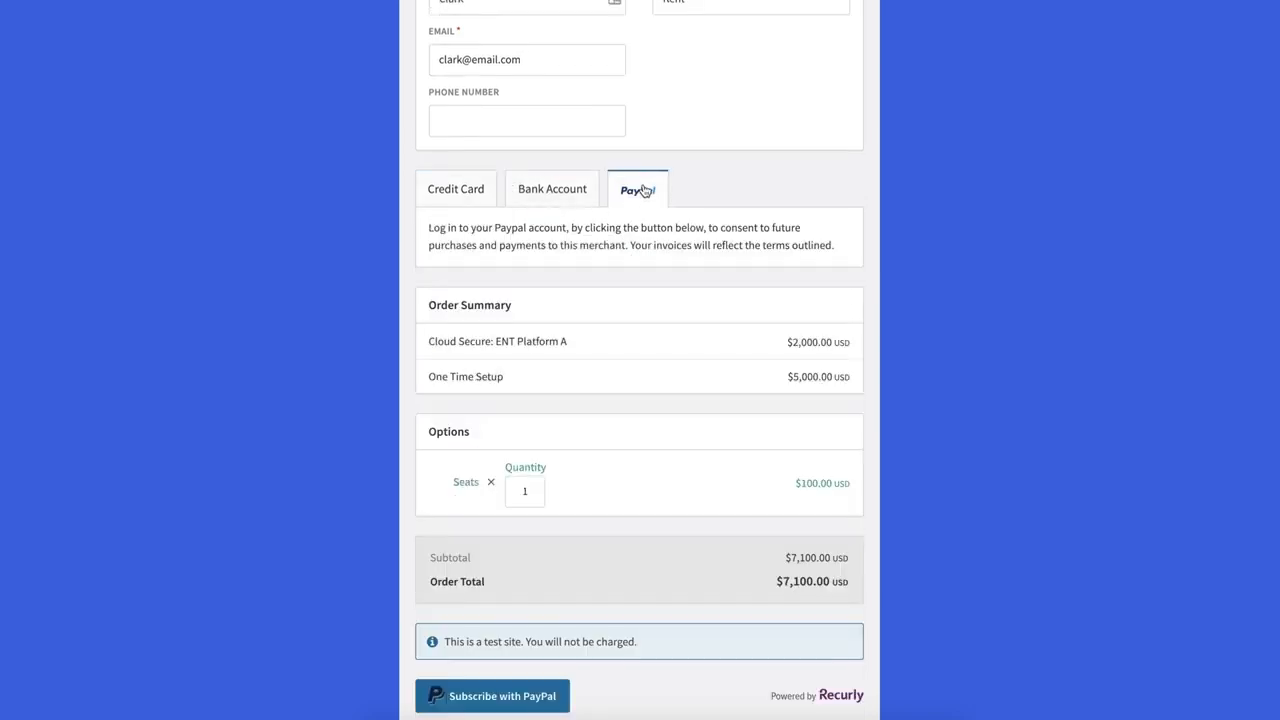
left_click(456, 190)
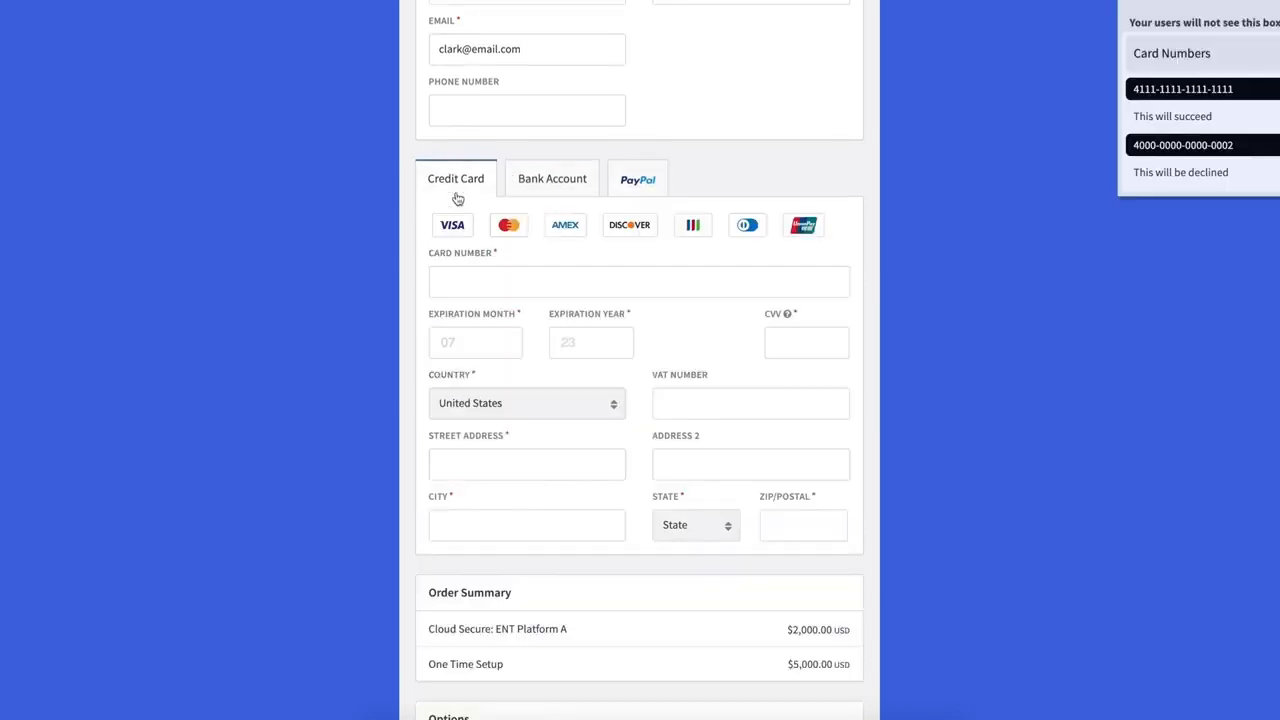
- Enter the 4111 test card with expiry 08/25 and CVV 123, and autofill the billing address
left_click(466, 287)
type("4111 1111 1111 1111")
left_click(462, 348)
type("08")
type("25")
left_click(809, 343)
type("123")
left_click(491, 465)
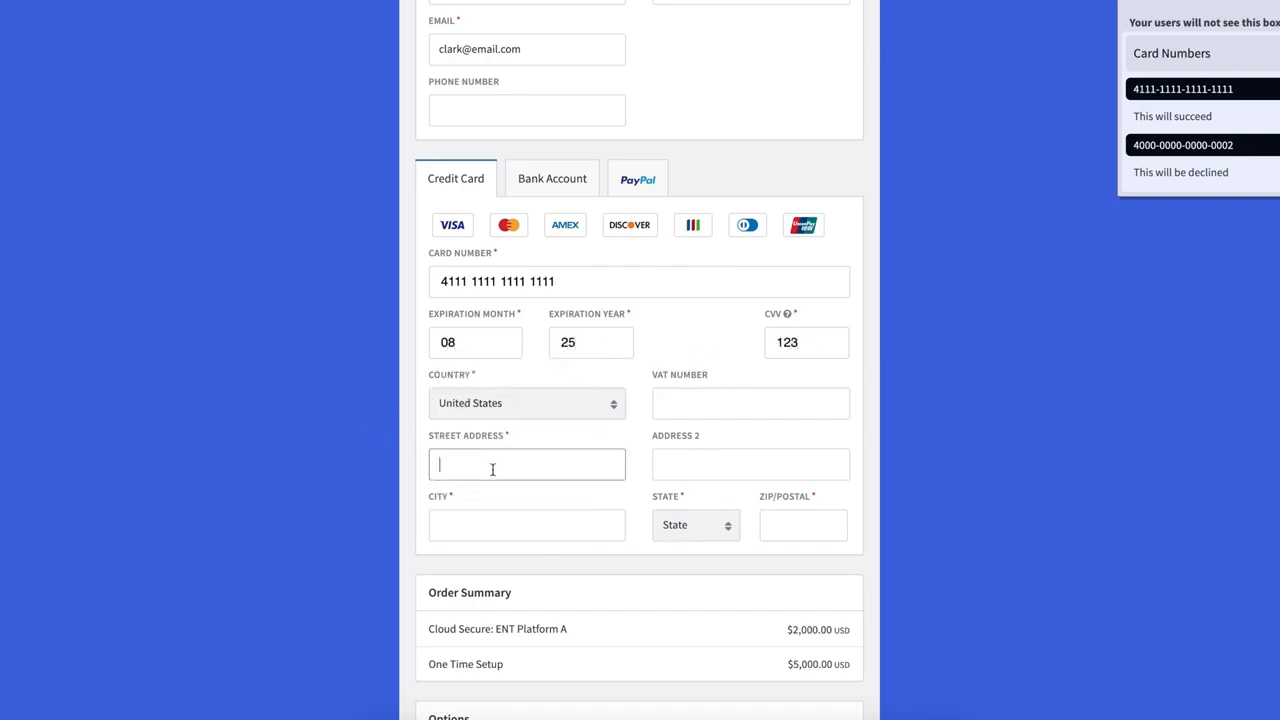
left_click(486, 397)
scroll(319, 415, "down", 3)
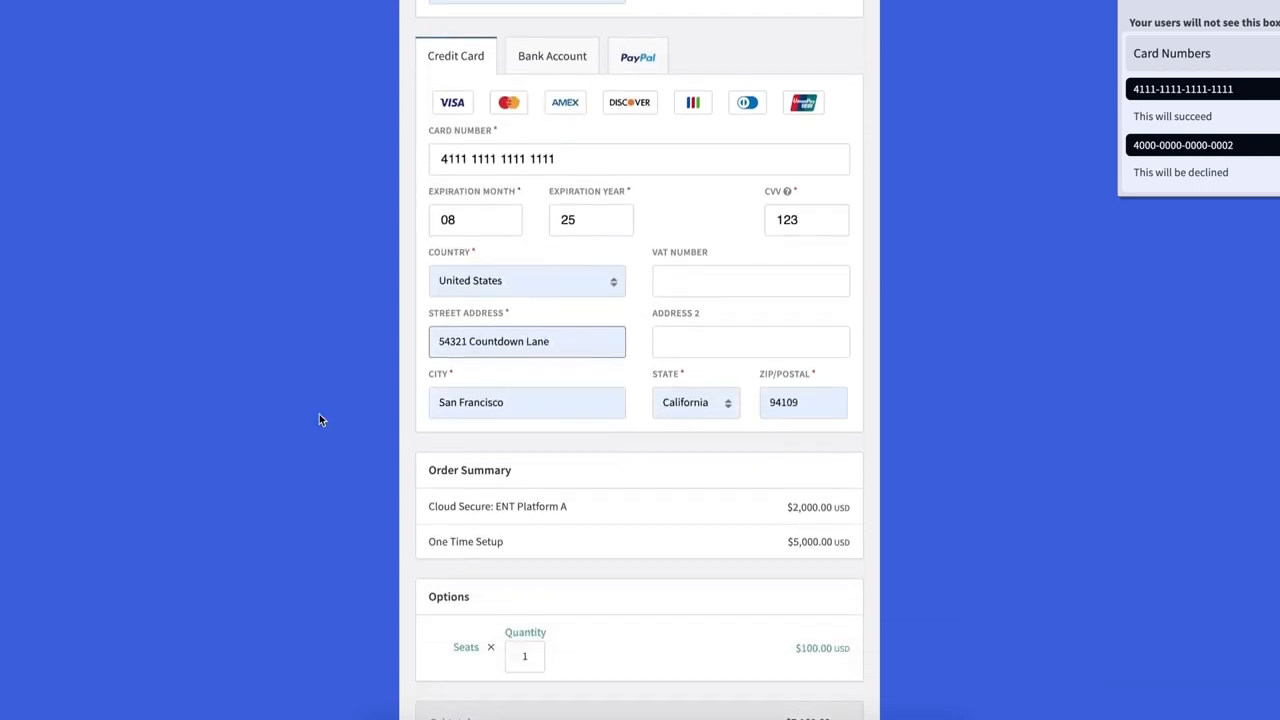
scroll(319, 420, "down", 1)
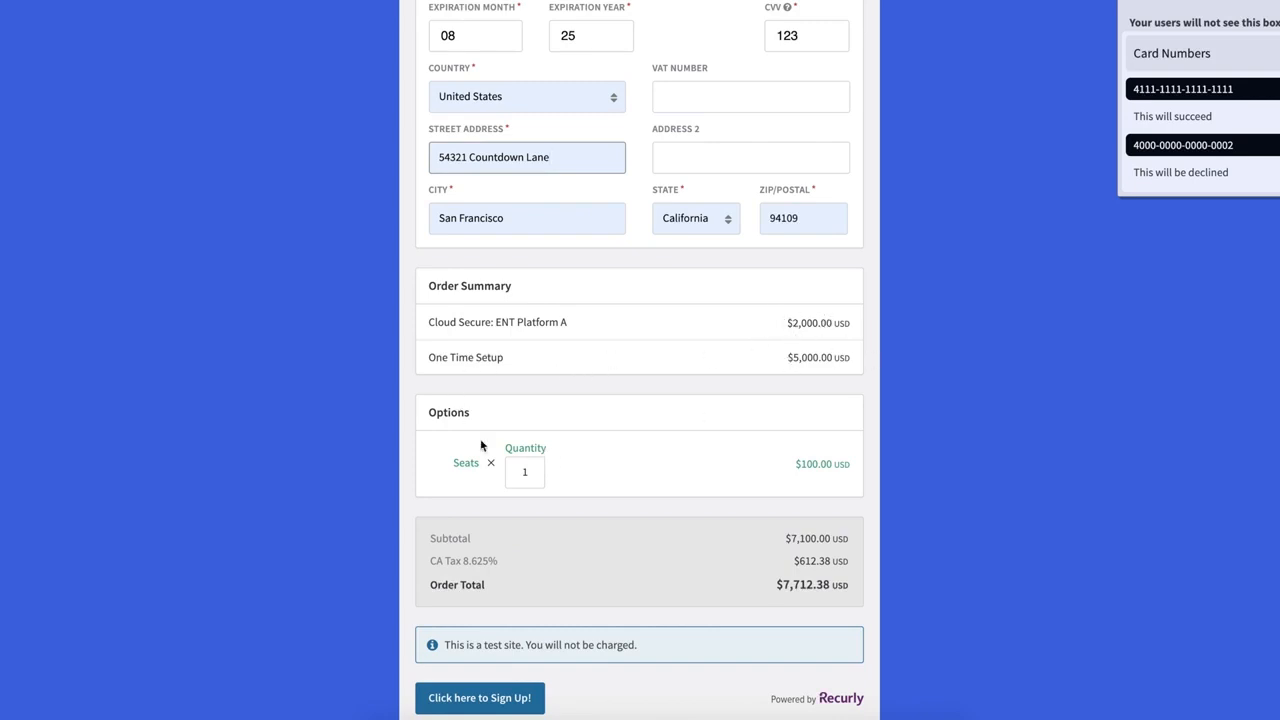
- Change Seats to 14, submit the ENT Platform A sign-up, and go to Accounts
double_click(530, 474)
type("14")
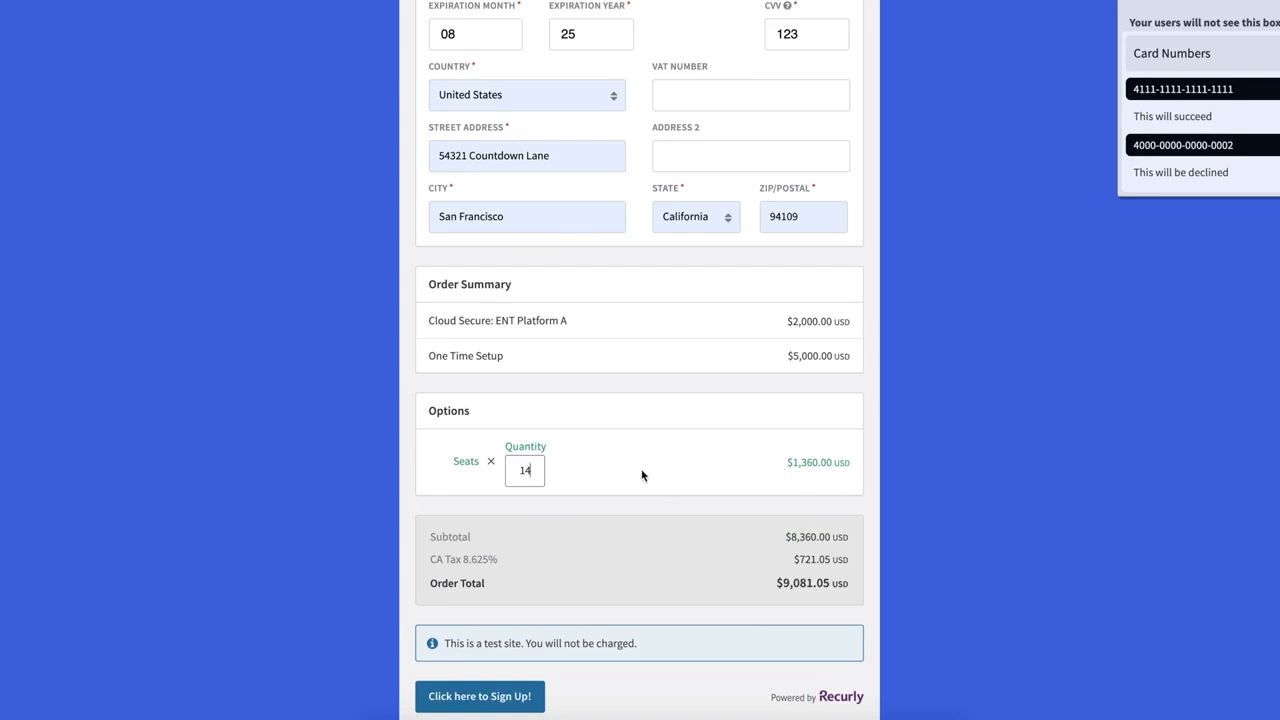
left_click(466, 698)
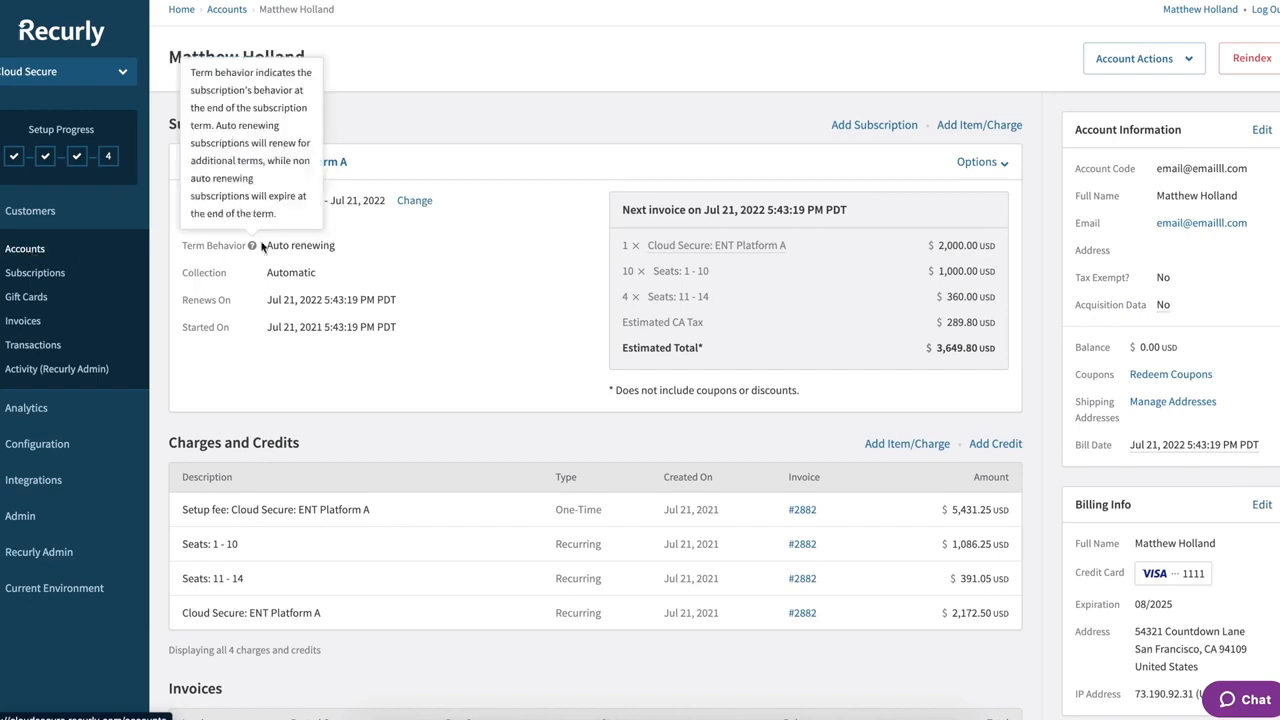
left_click(29, 251)
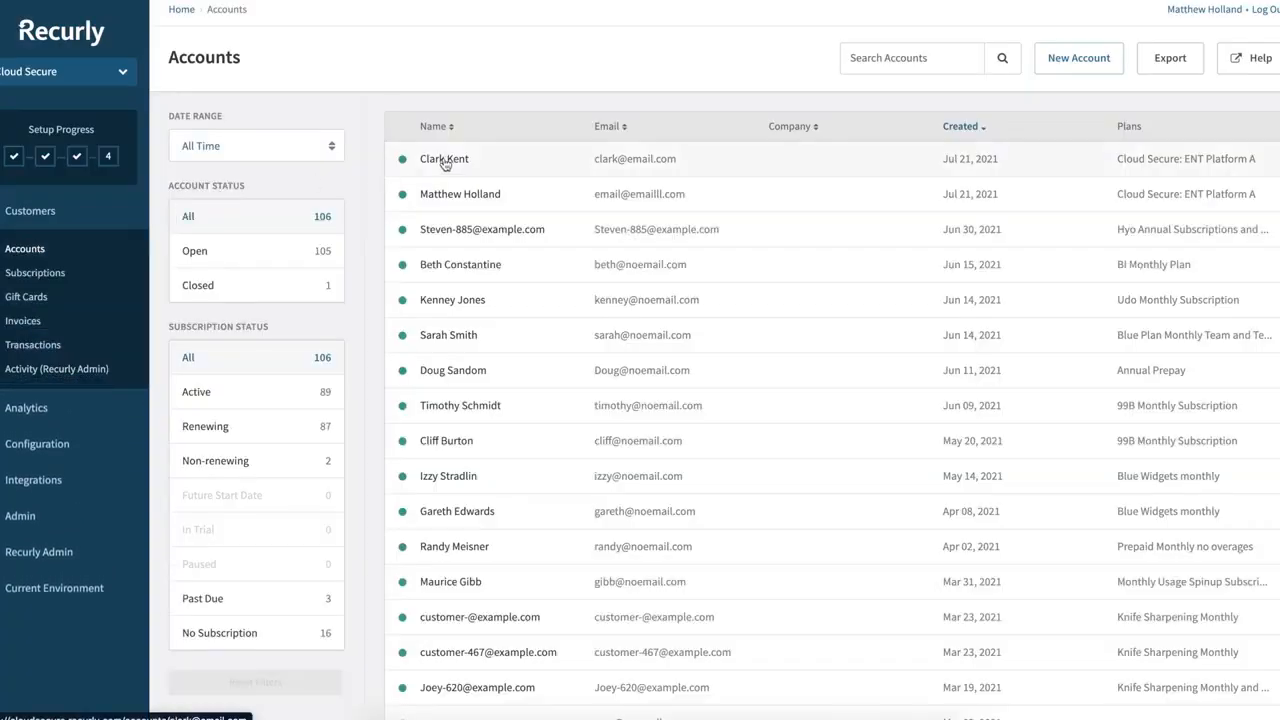
- Open the newest test customer's account and review its subscription, charges, invoices and transactions
left_click(444, 160)
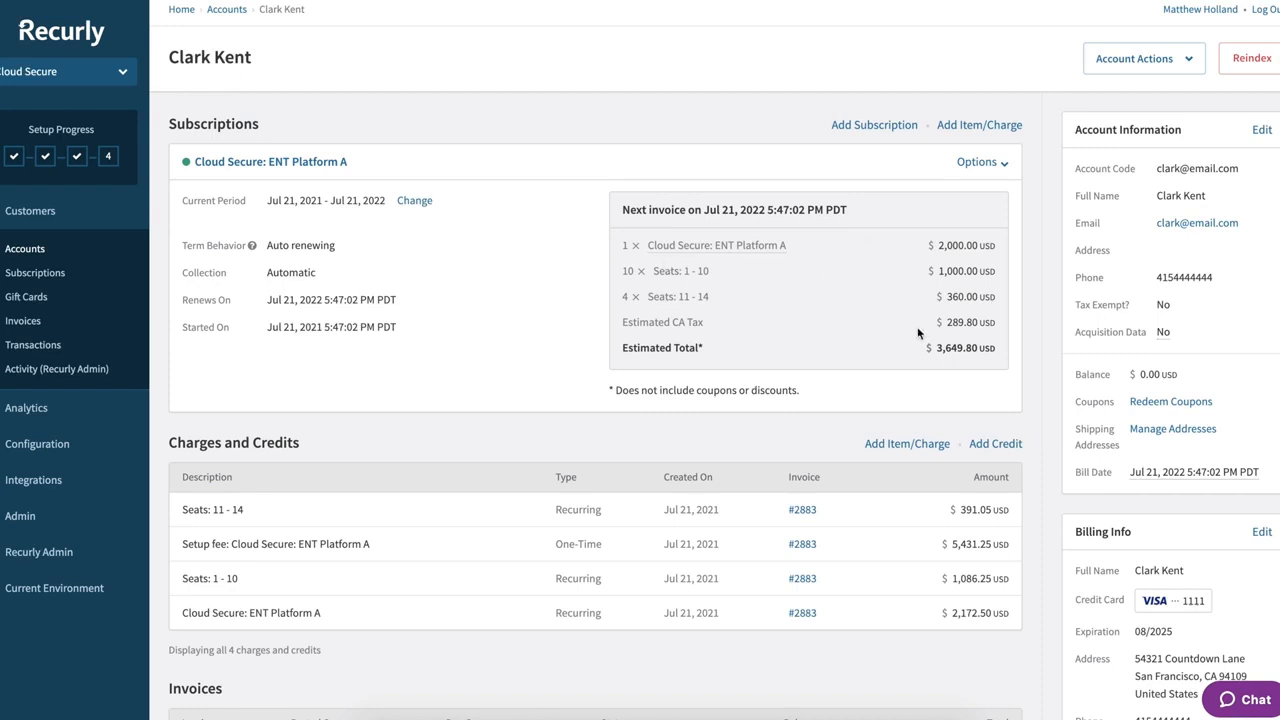
scroll(917, 340, "down", 1)
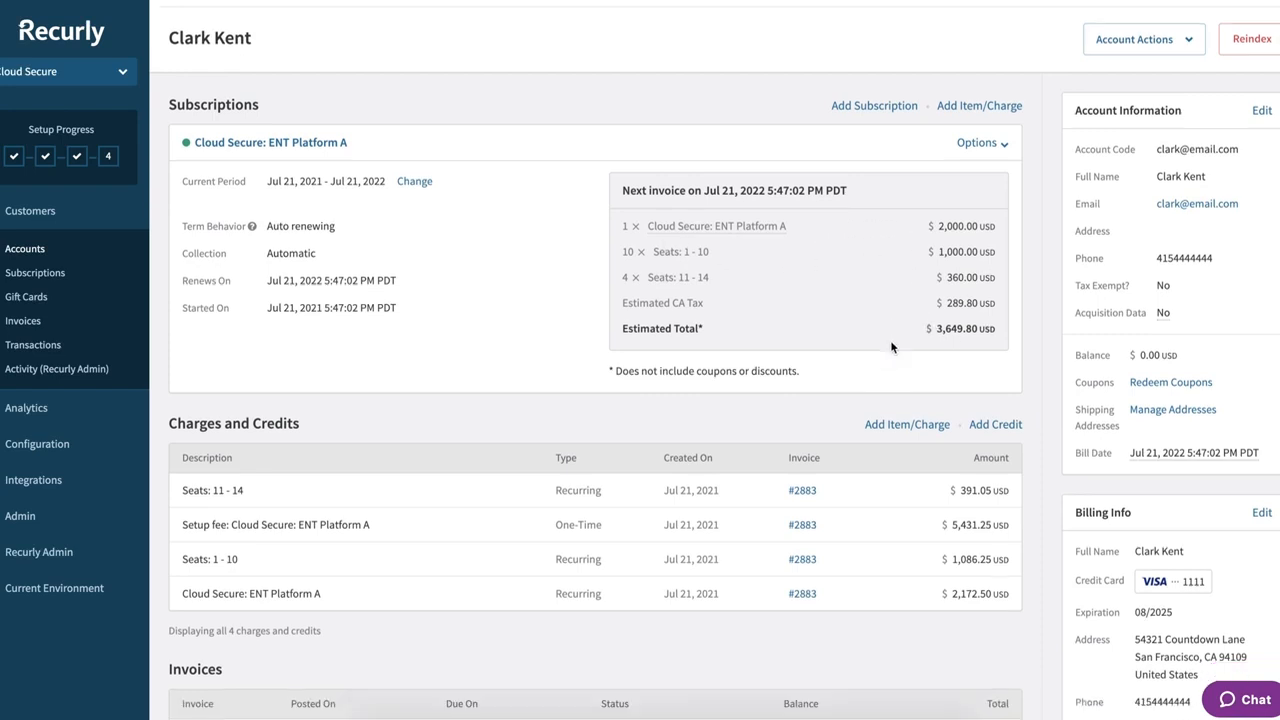
scroll(891, 346, "down", 5)
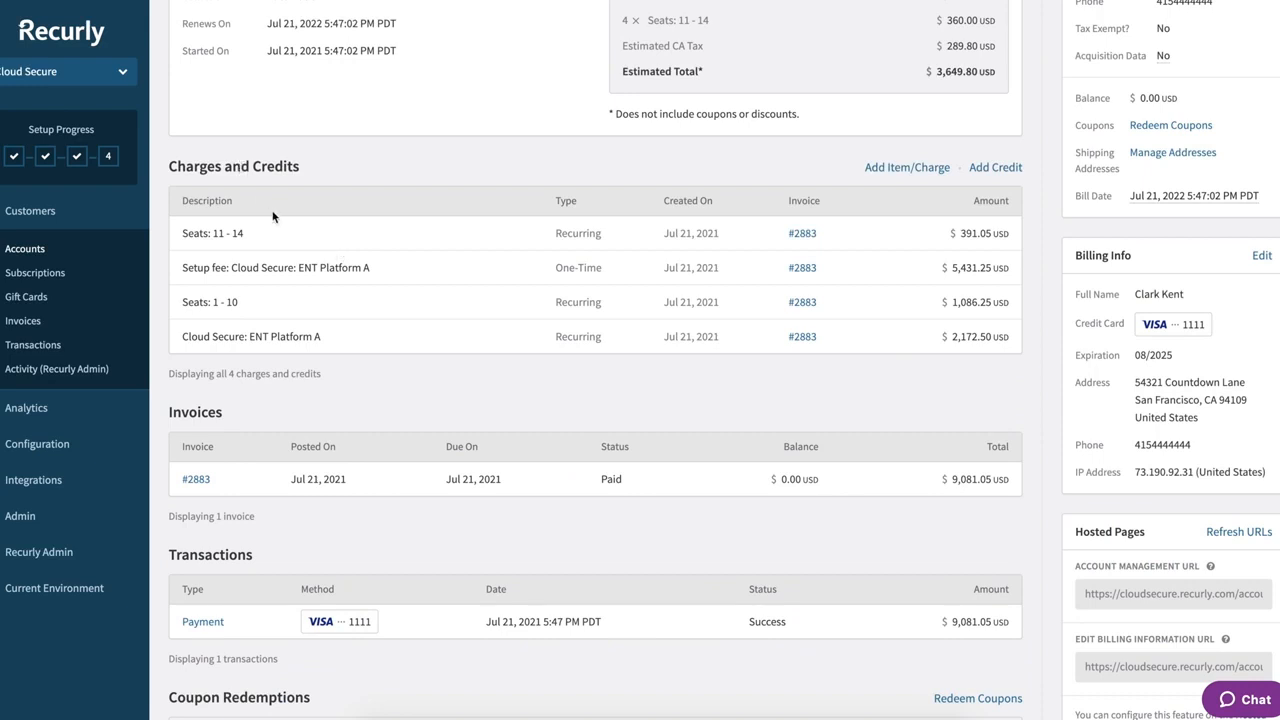
scroll(365, 310, "down", 3)
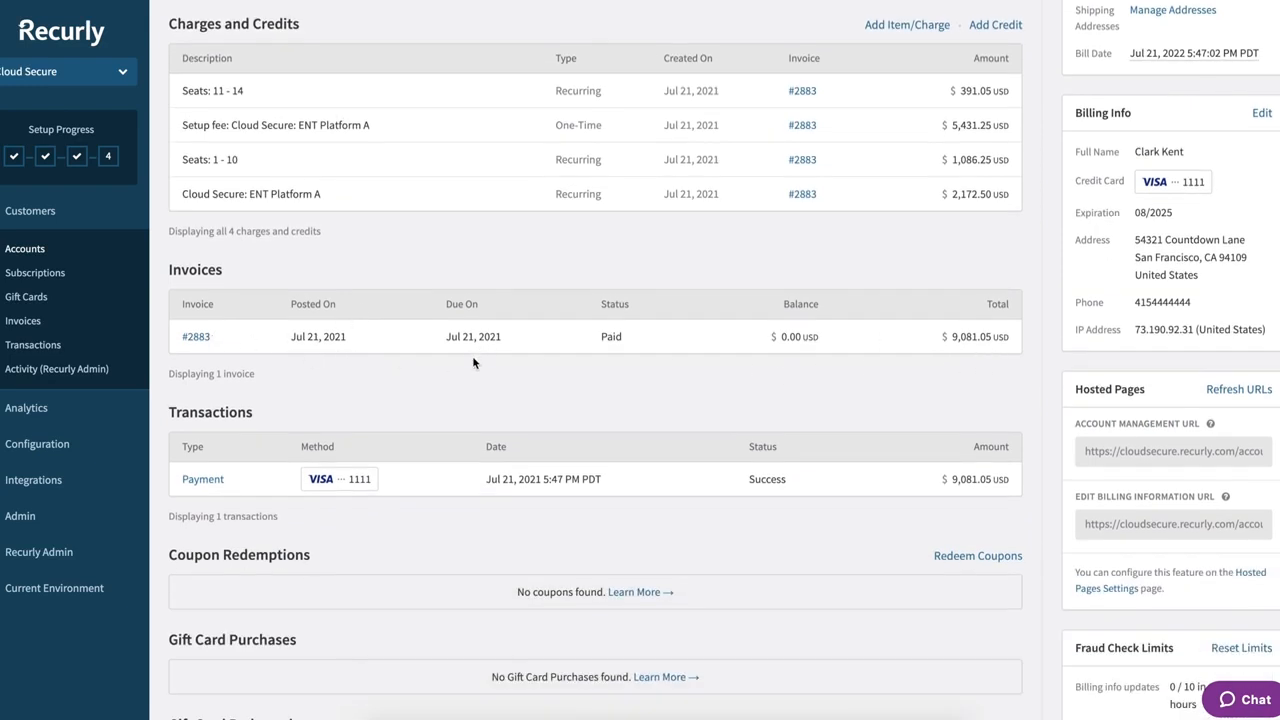
scroll(474, 363, "up", 8)
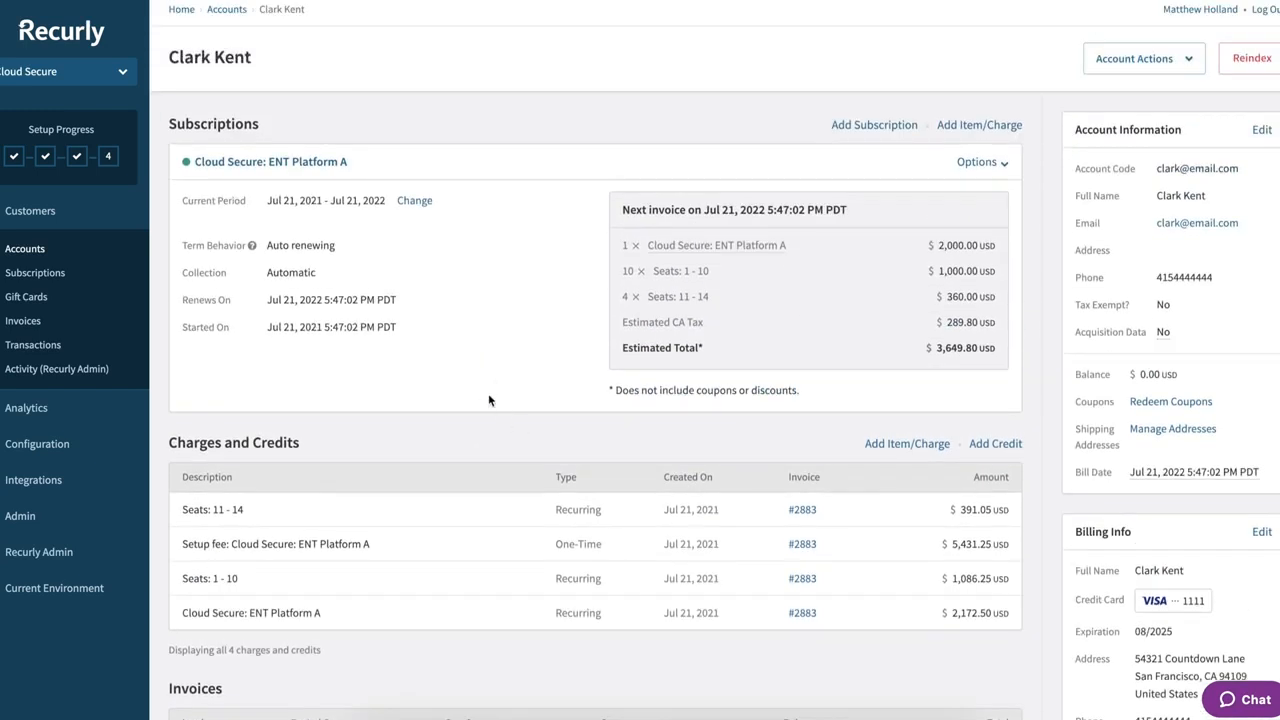
scroll(488, 400, "down", 1)
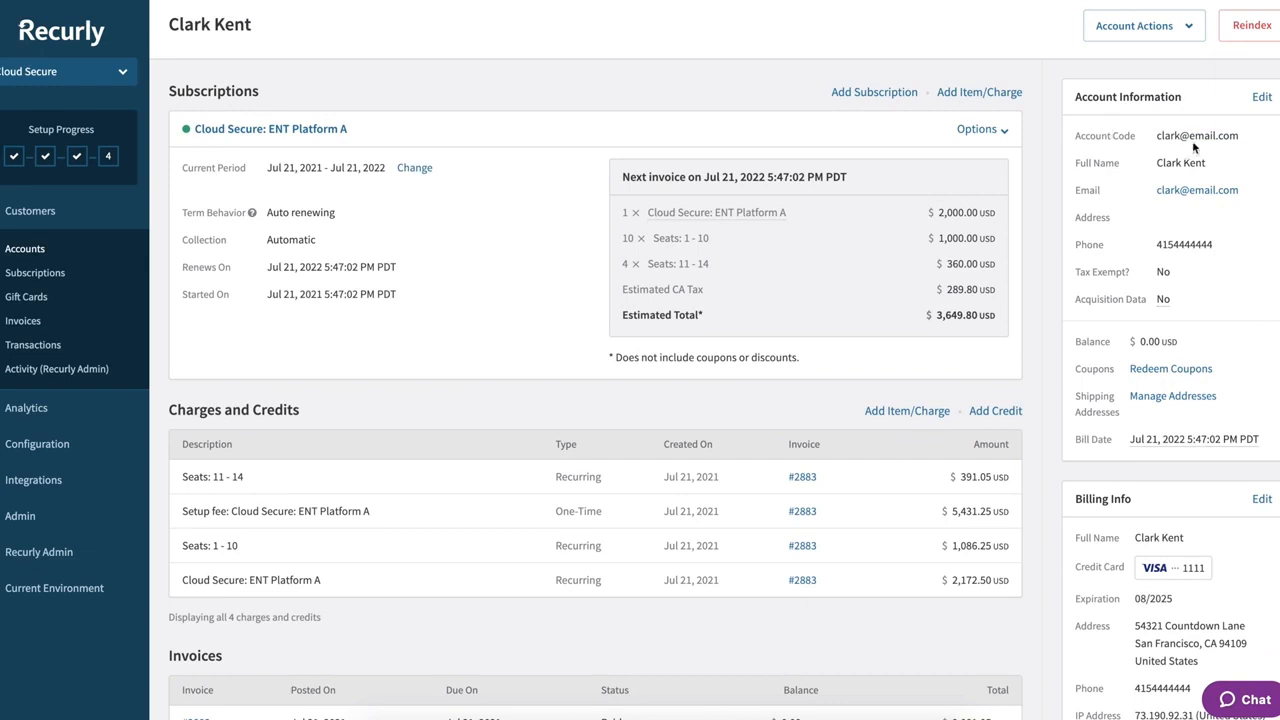
scroll(1034, 313, "down", 1)
scroll(1035, 316, "down", 4)
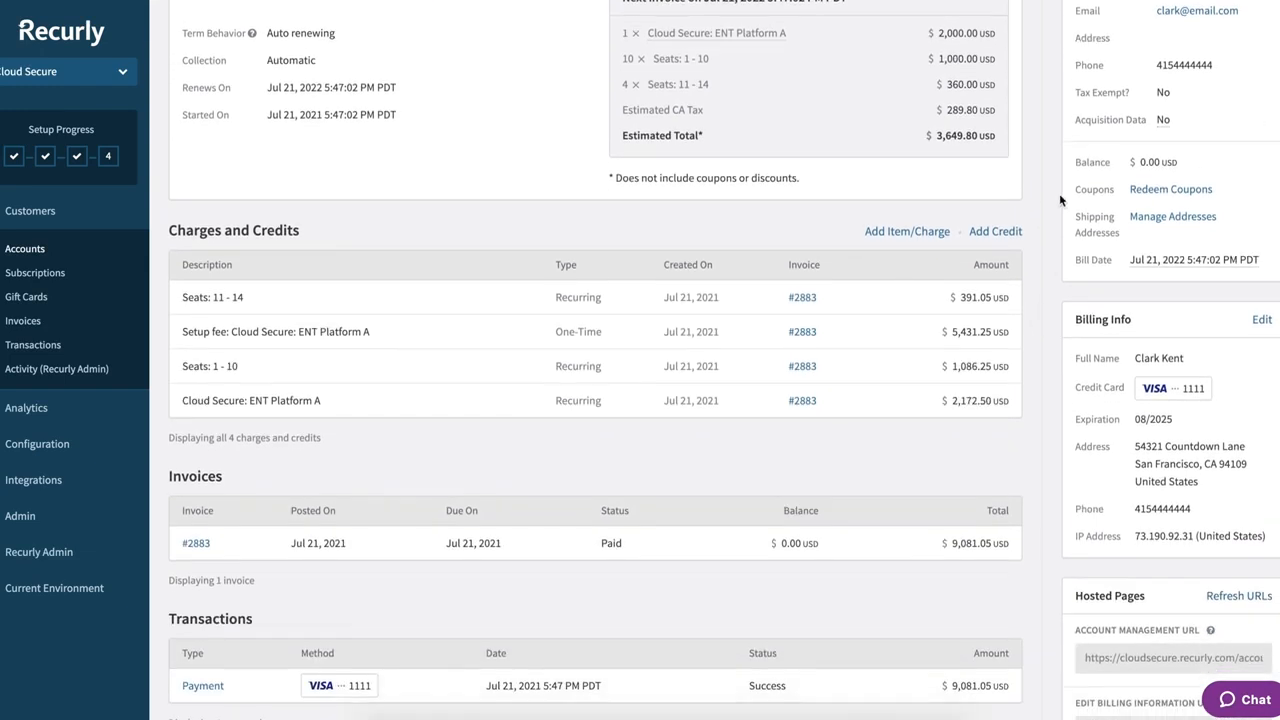
scroll(1078, 444, "down", 7)
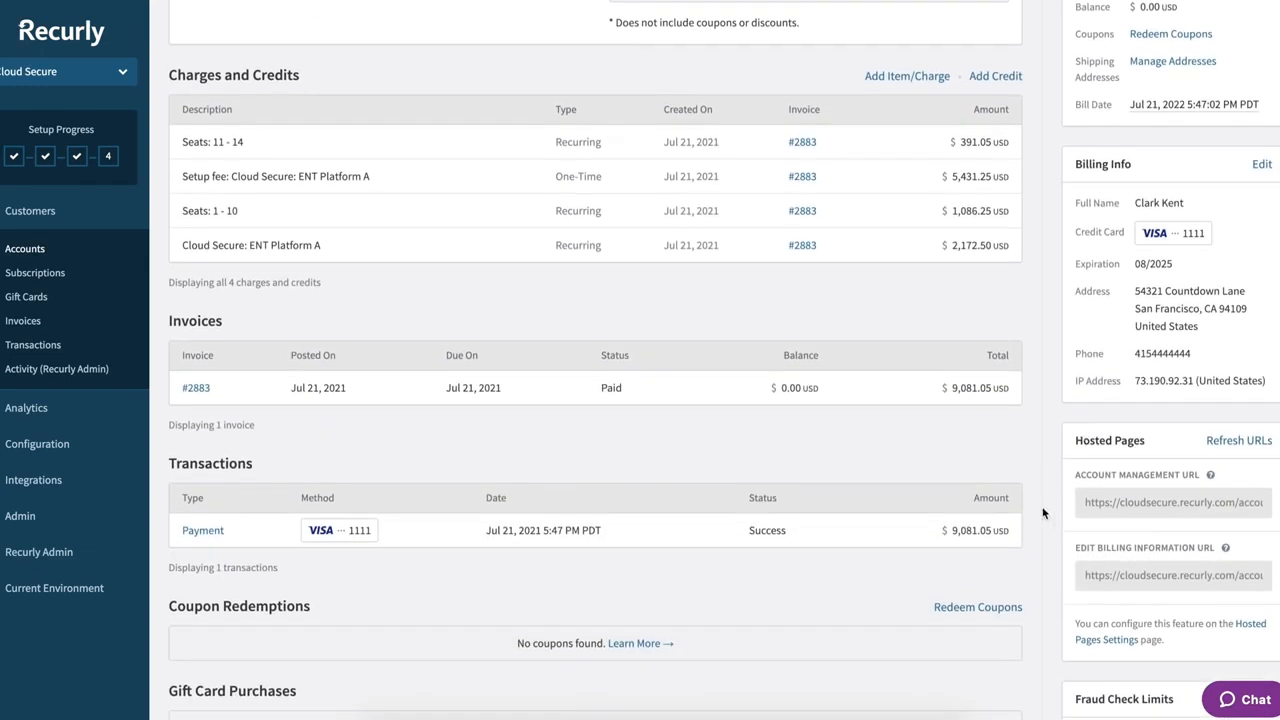
scroll(858, 461, "down", 7)
scroll(858, 461, "up", 18)
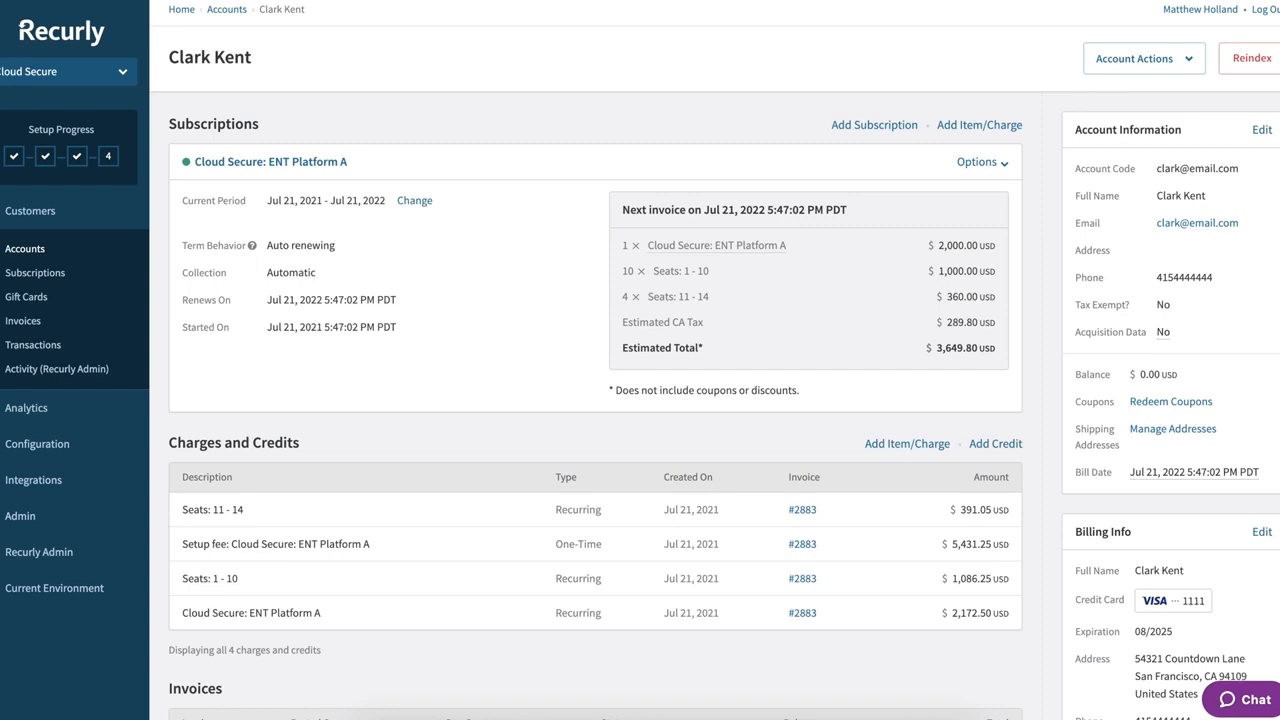
scroll(1045, 415, "down", 3)
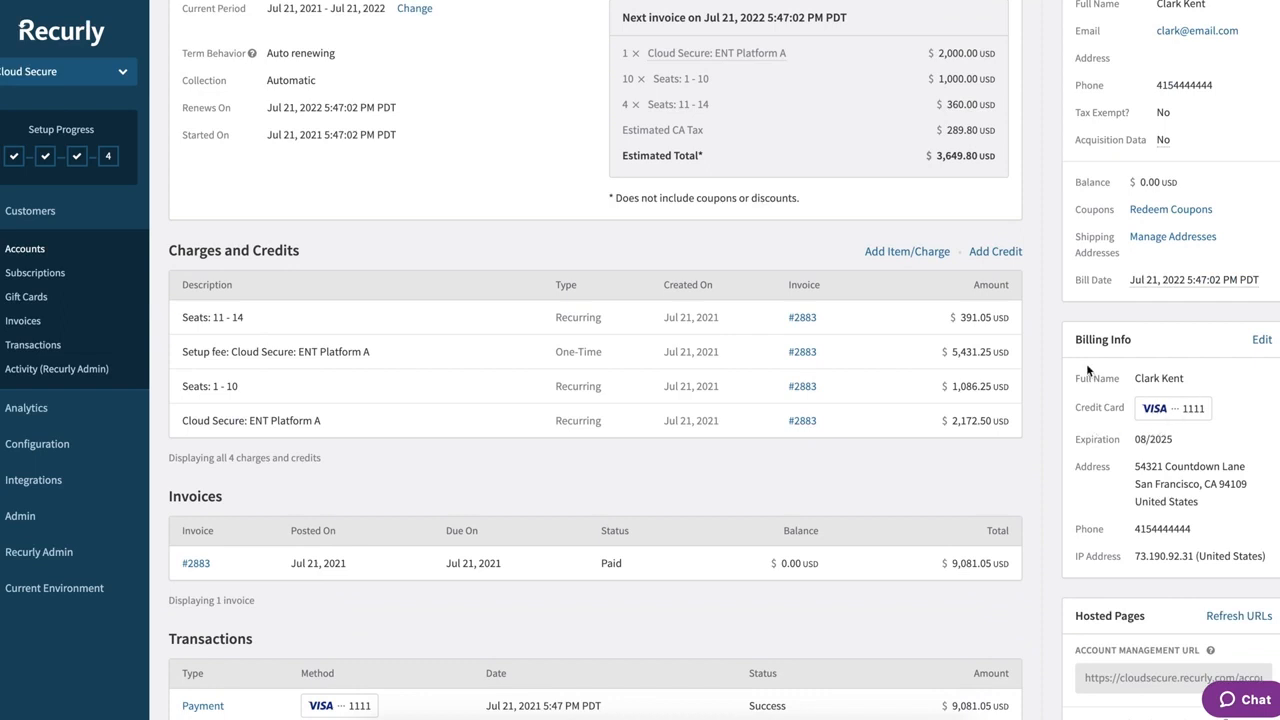
- Review invoice #2883, the $9,081.05 payment and hosted page URLs, selecting the Account Management URL
left_click(1262, 340)
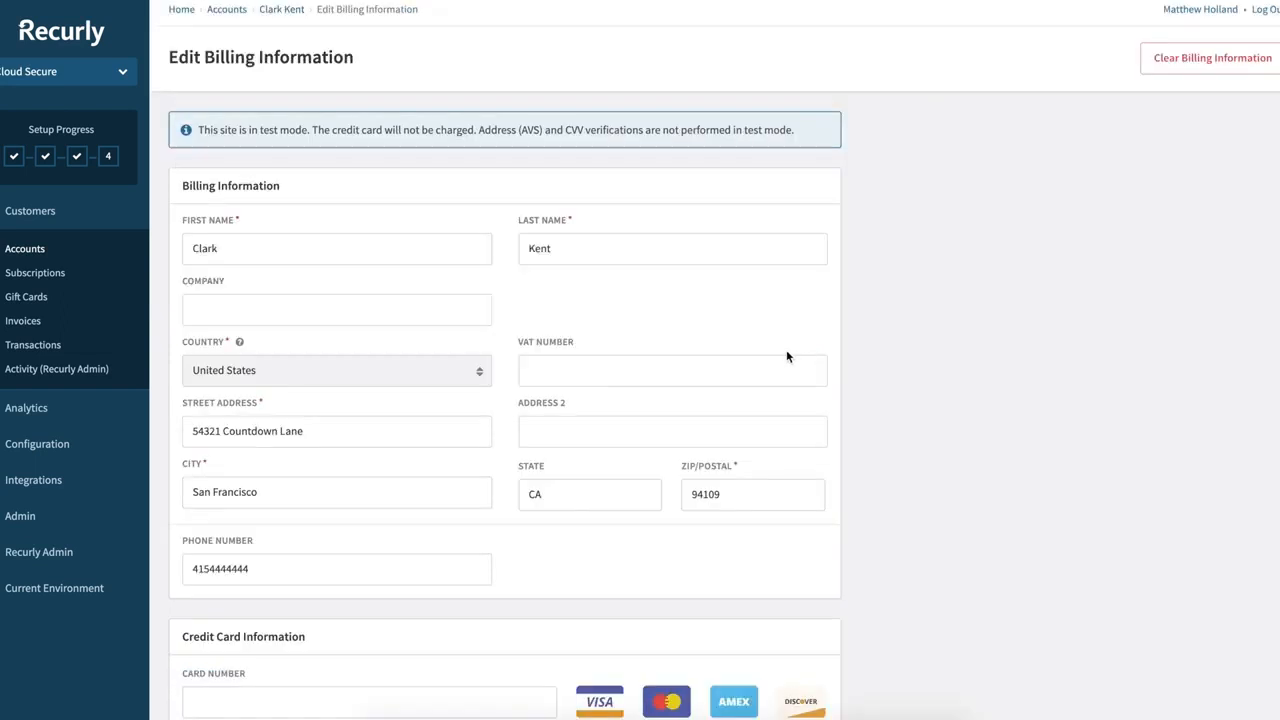
scroll(317, 369, "down", 4)
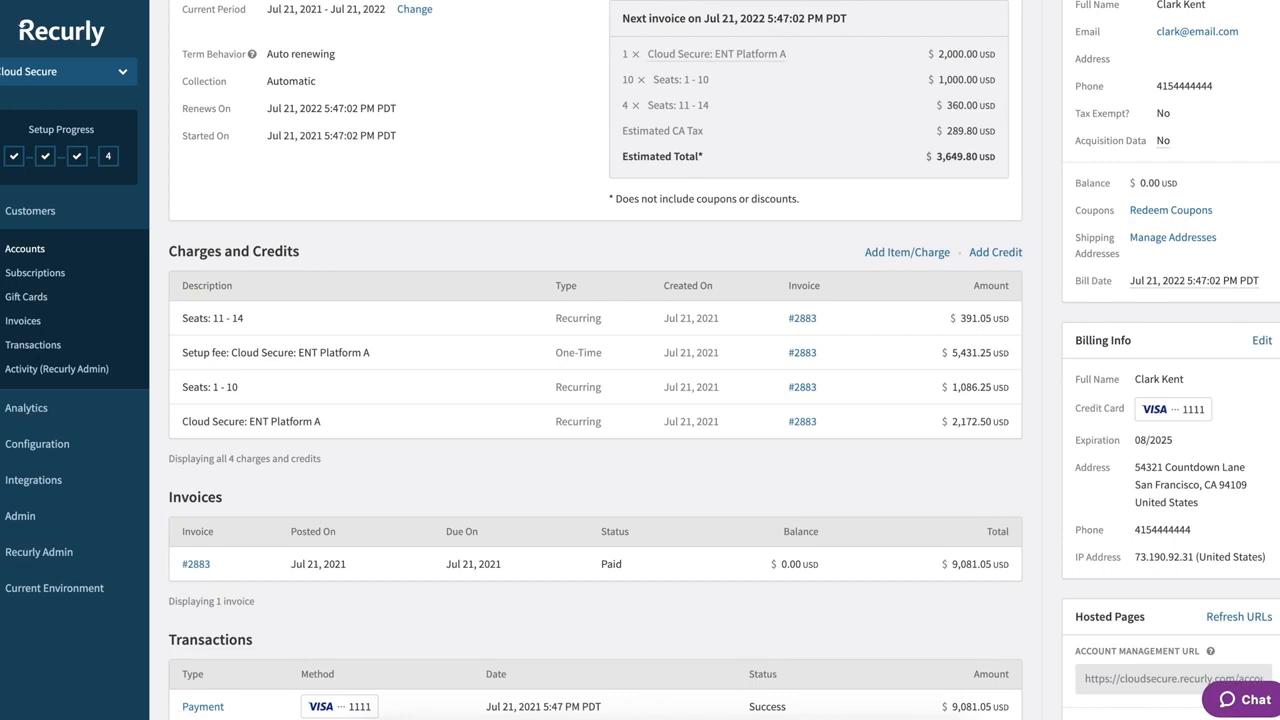
scroll(997, 366, "down", 2)
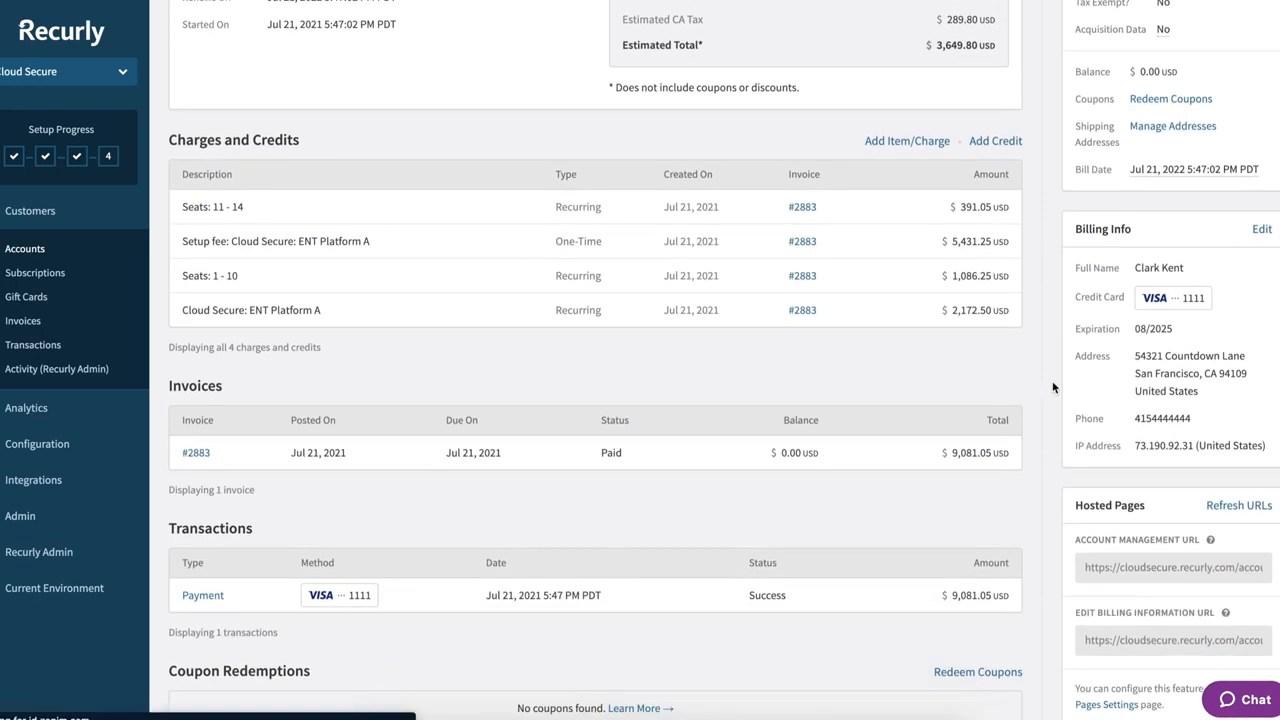
scroll(1052, 387, "down", 2)
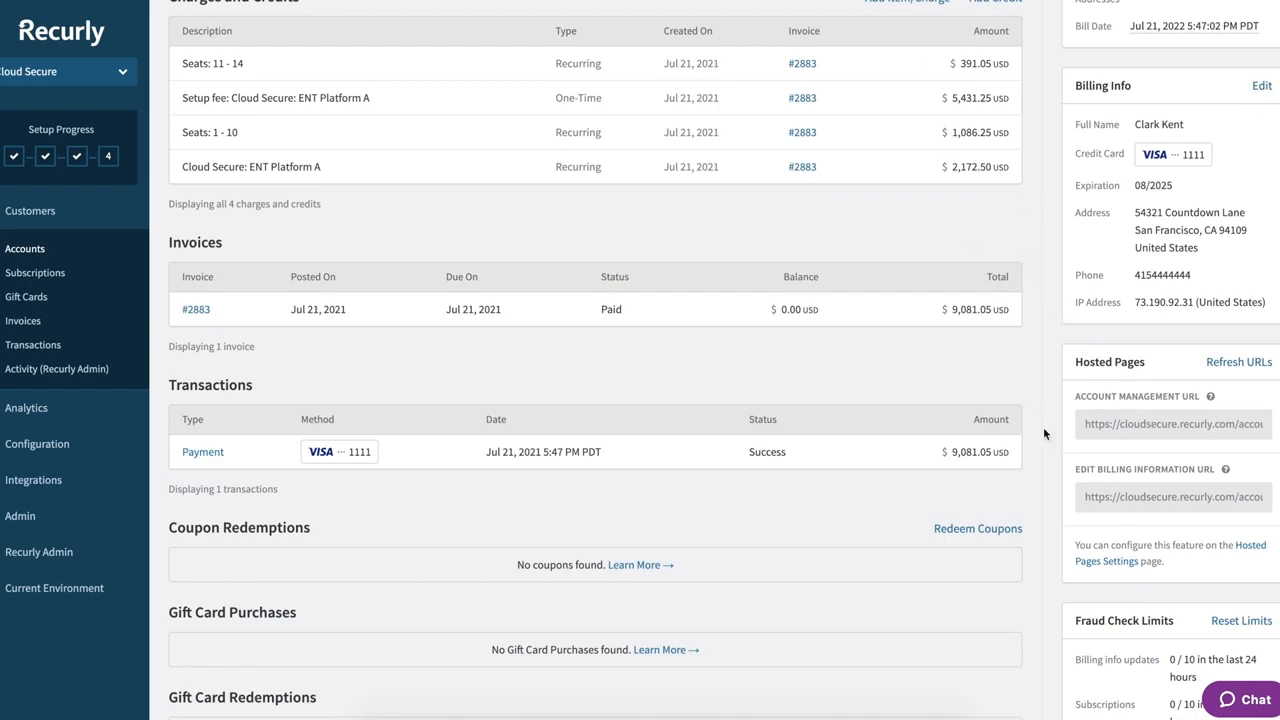
left_click(1125, 427)
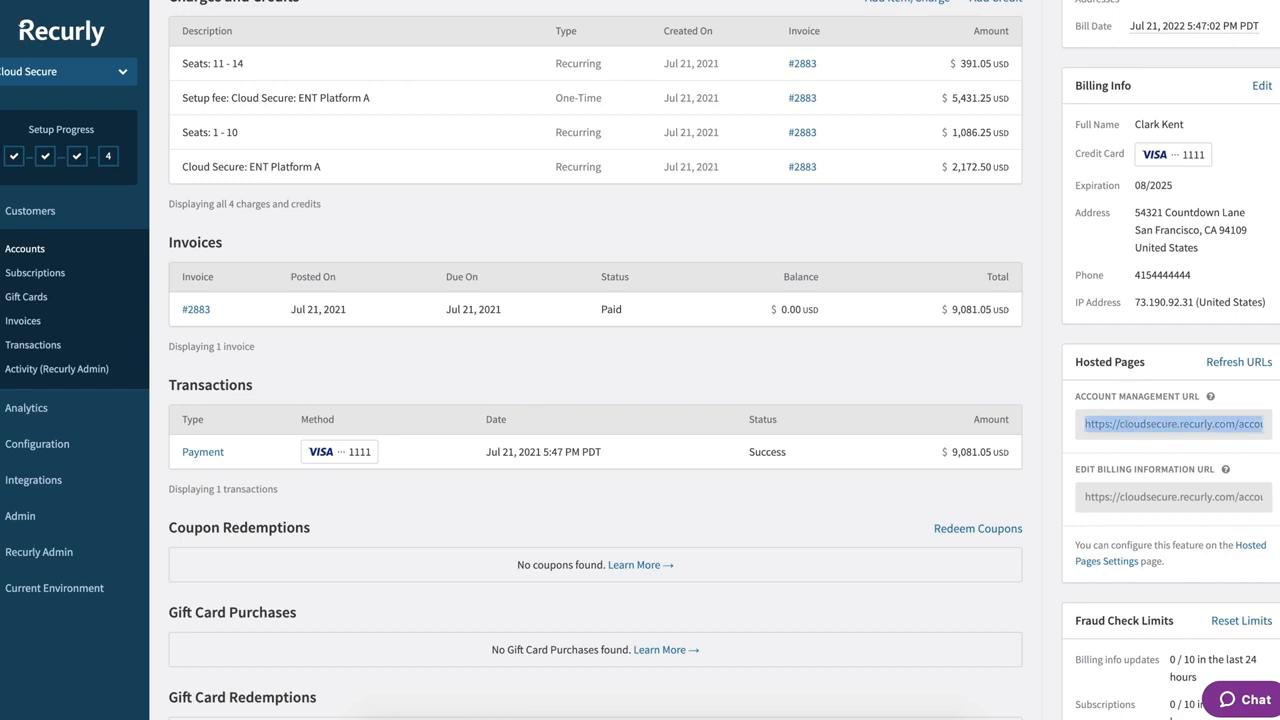
- Open a new browser tab for the copied Account Management URL
key("ctrl+t")
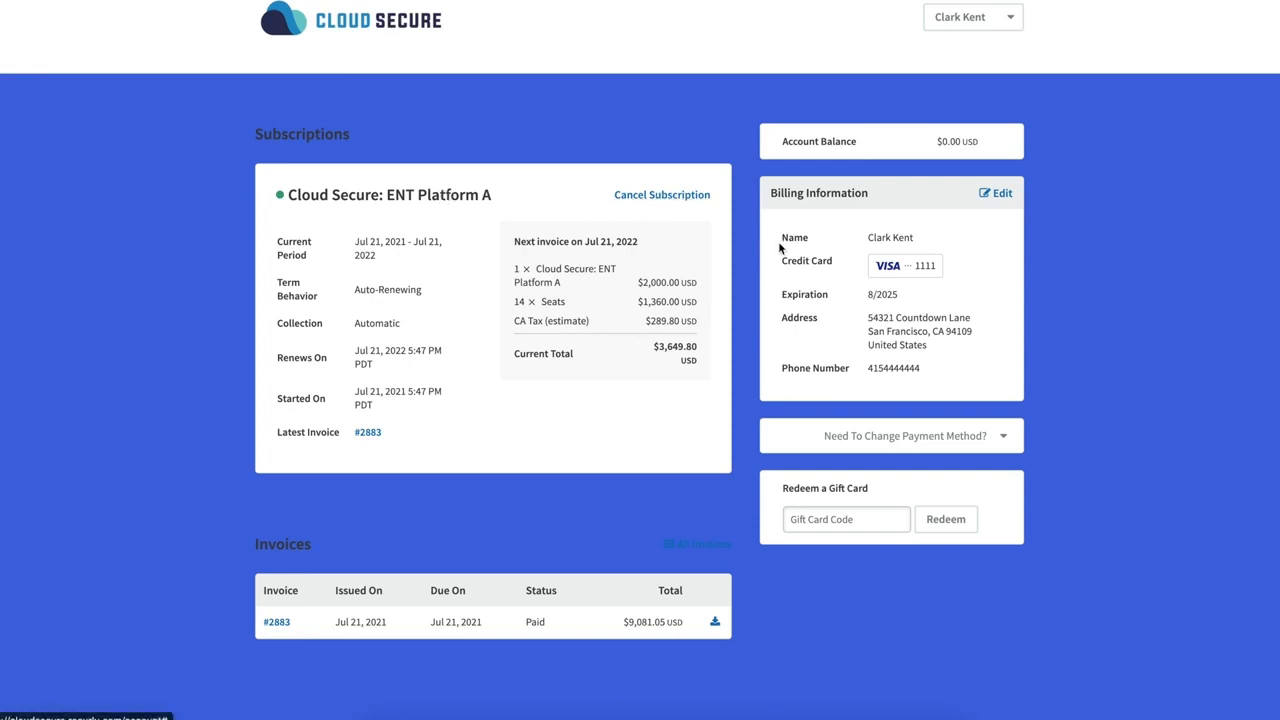
- Edit billing information, reveal the Bank Account payment method option, then open the account menu
left_click(1000, 200)
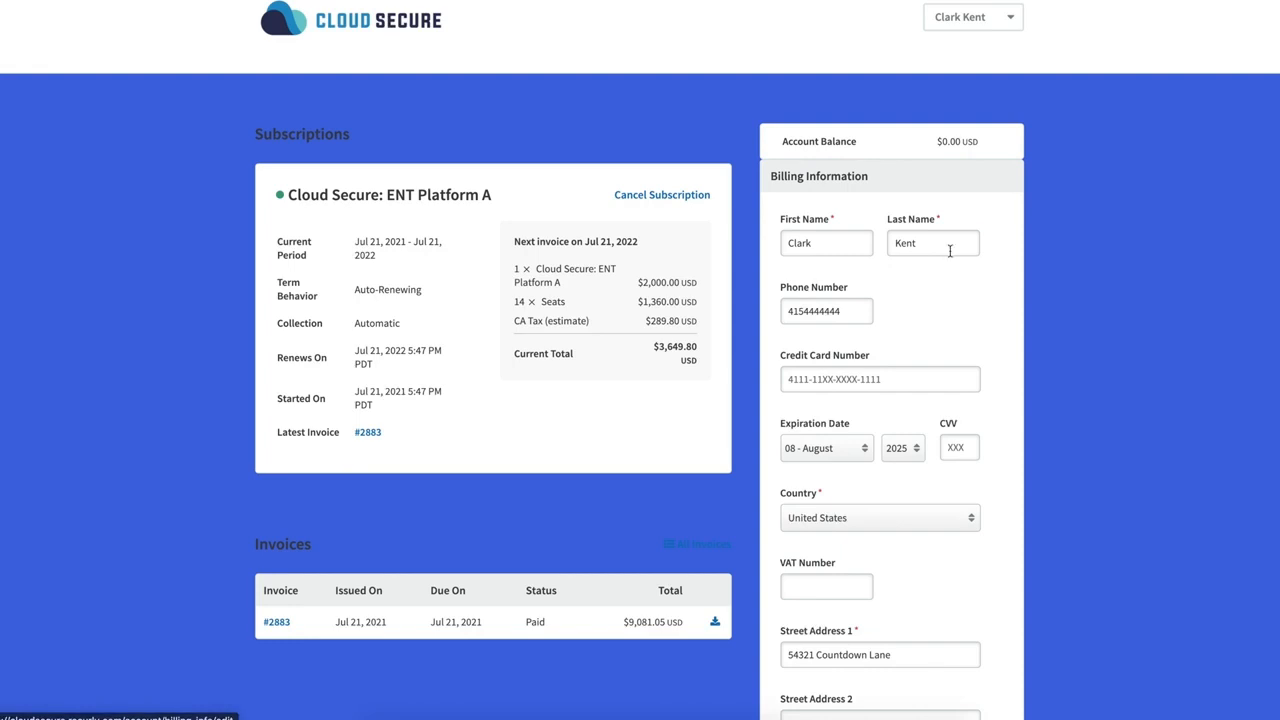
scroll(870, 440, "down", 3)
scroll(864, 375, "up", 1)
scroll(866, 378, "down", 5)
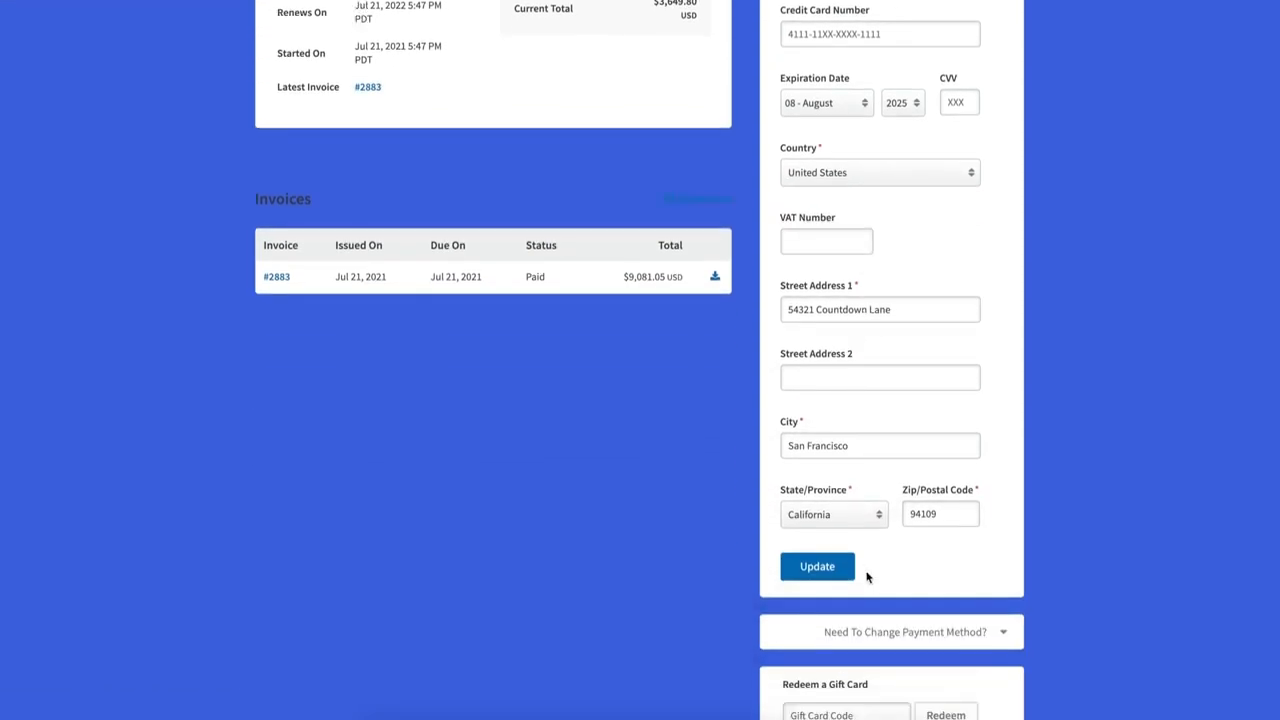
scroll(894, 566, "down", 2)
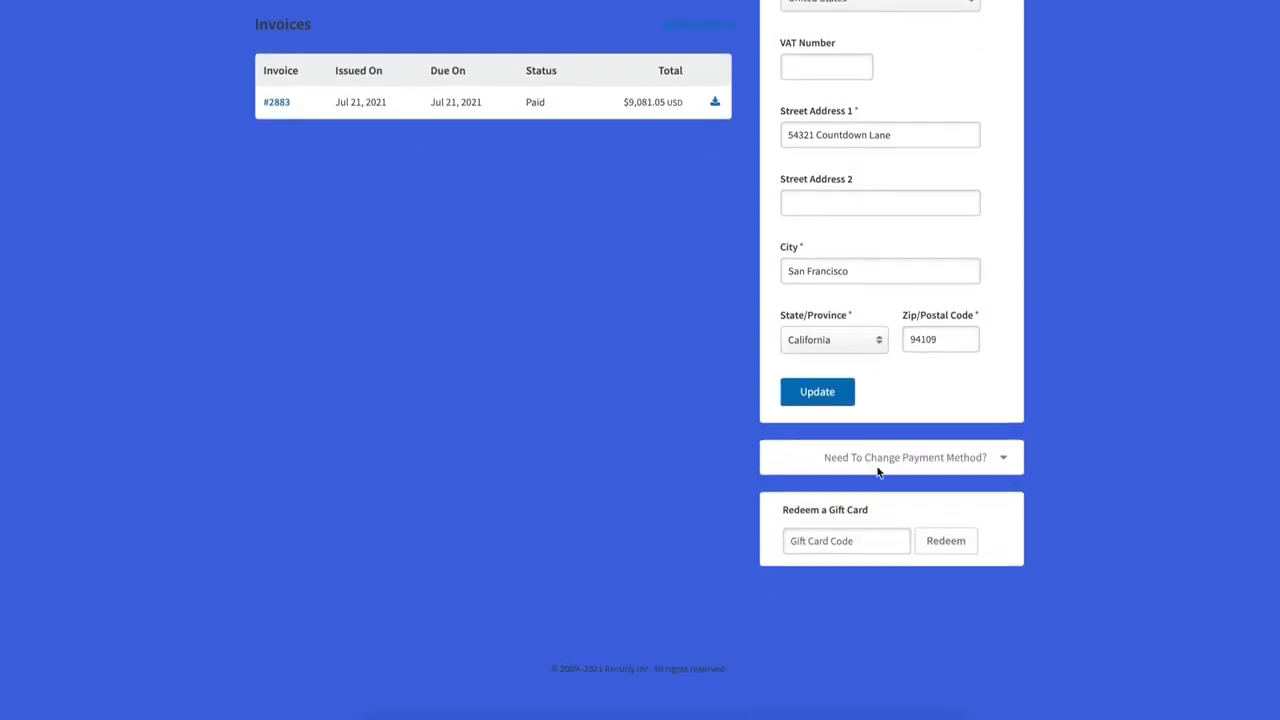
left_click(1004, 460)
left_click(815, 495)
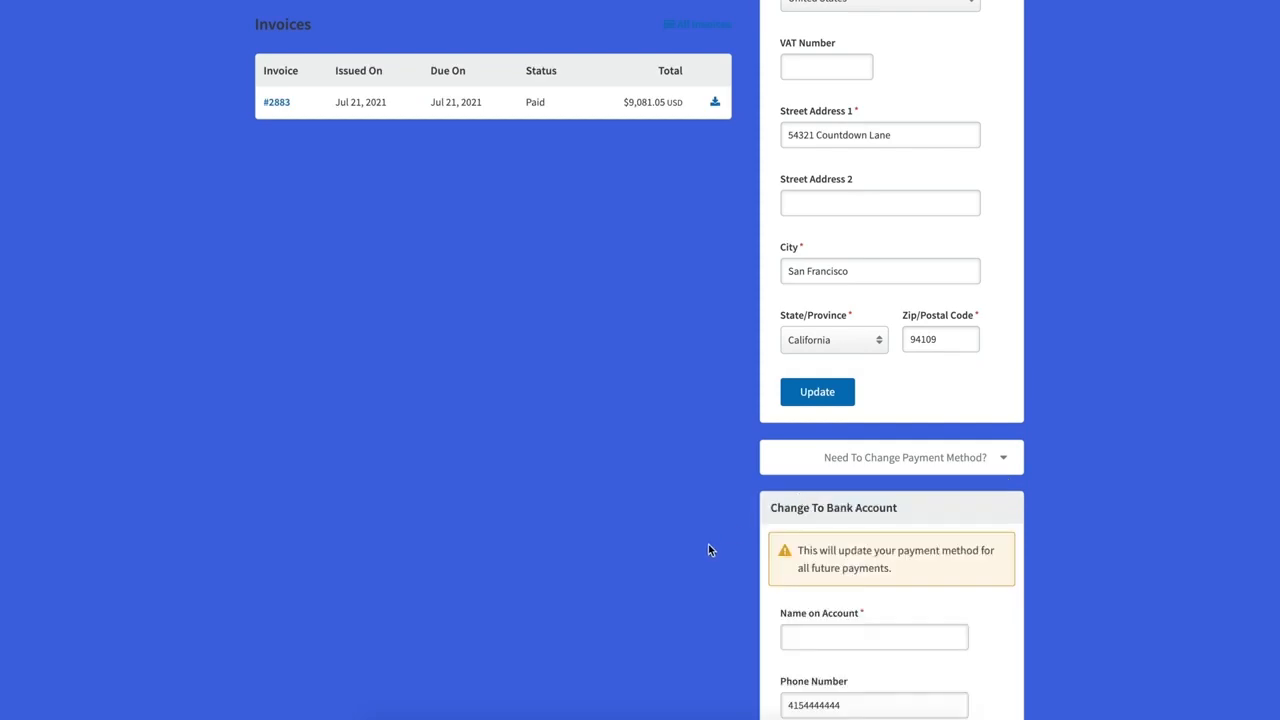
scroll(708, 549, "down", 2)
scroll(755, 386, "up", 8)
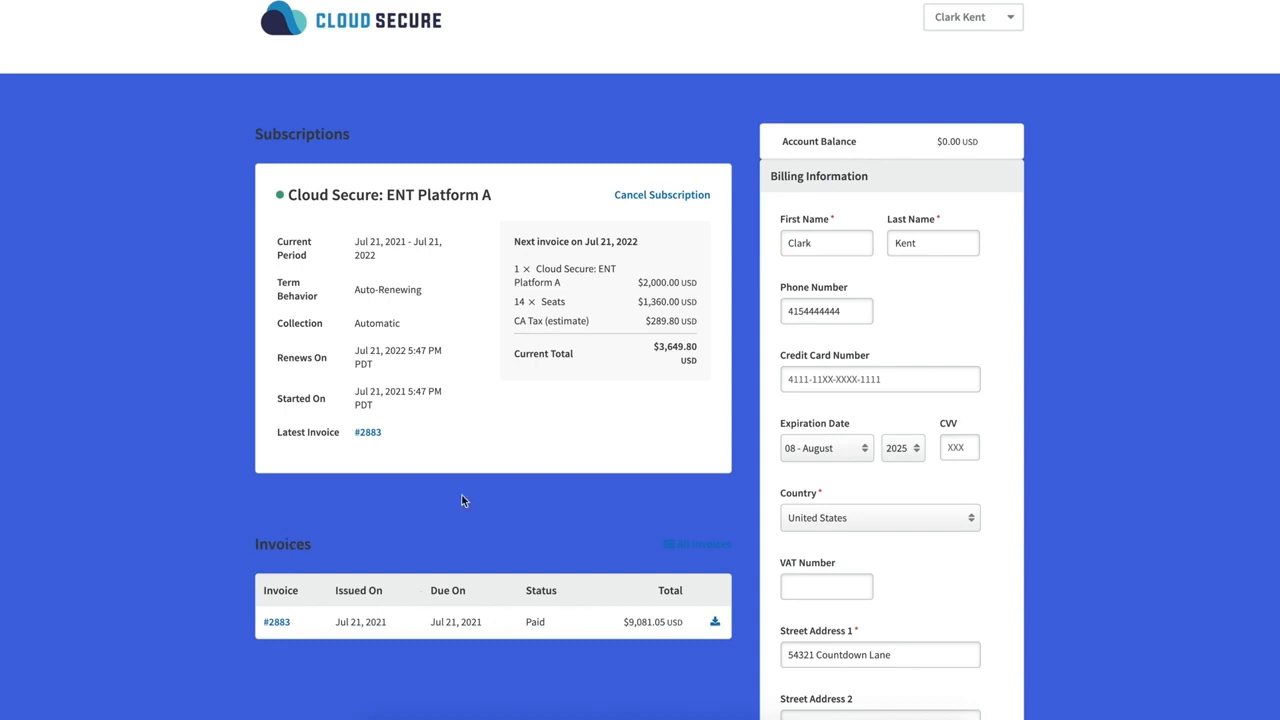
left_click(1006, 28)
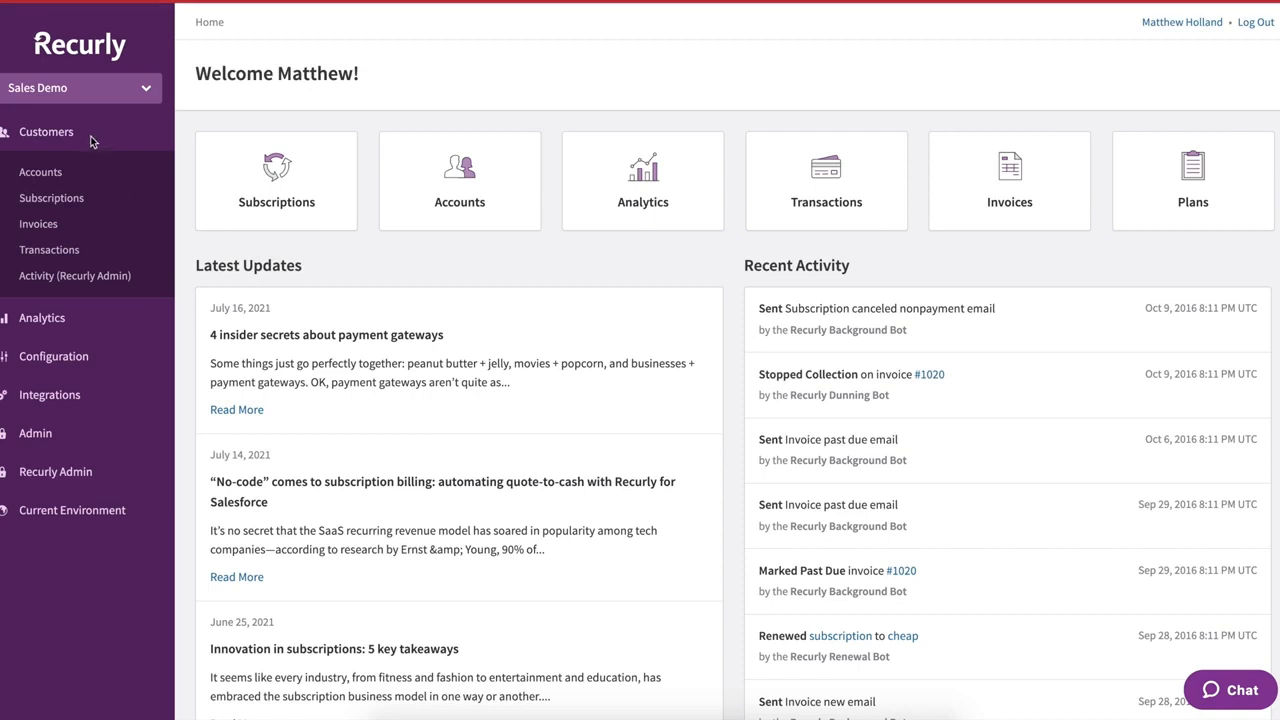
- Expand Analytics in the sidebar and open its Dashboard
left_click(53, 356)
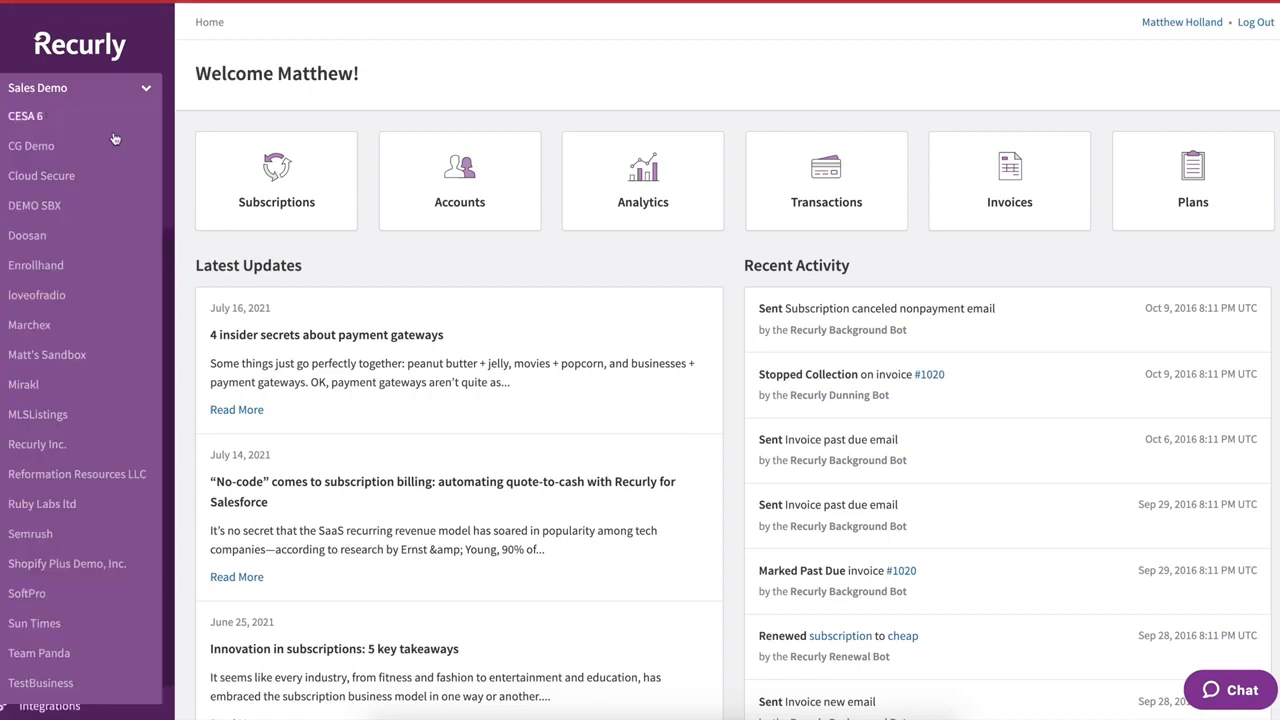
left_click(50, 131)
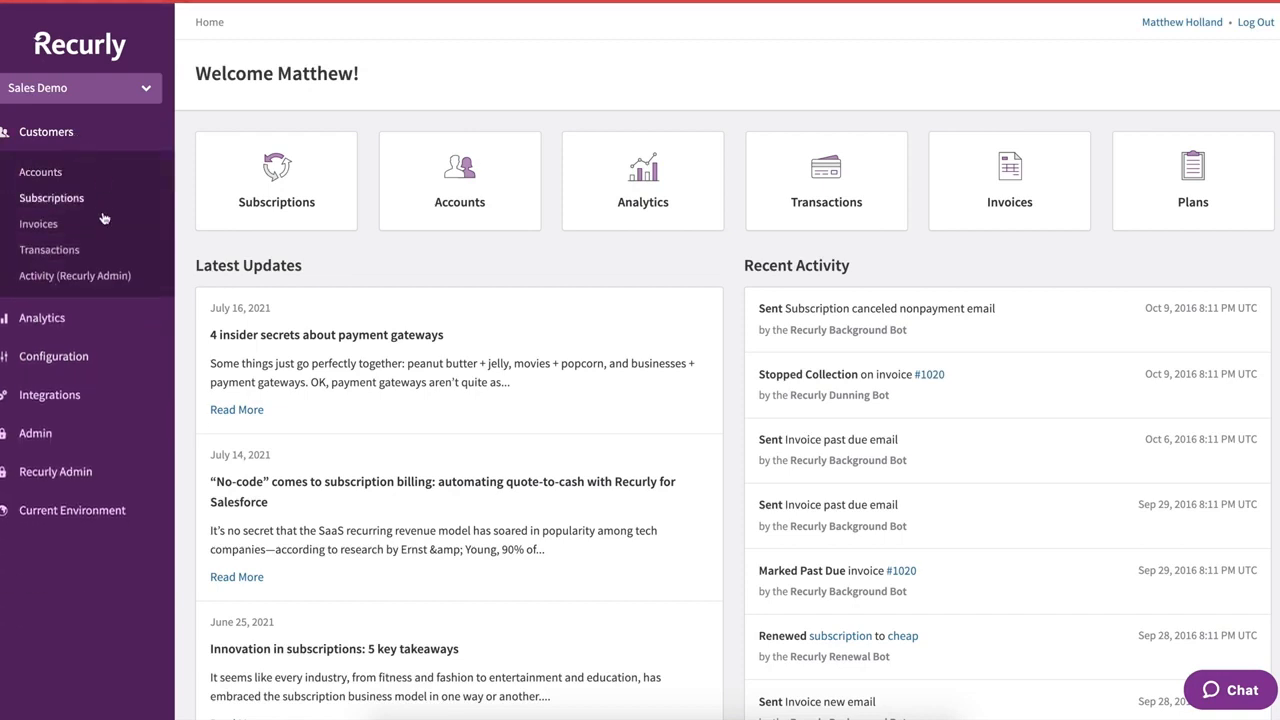
left_click(40, 318)
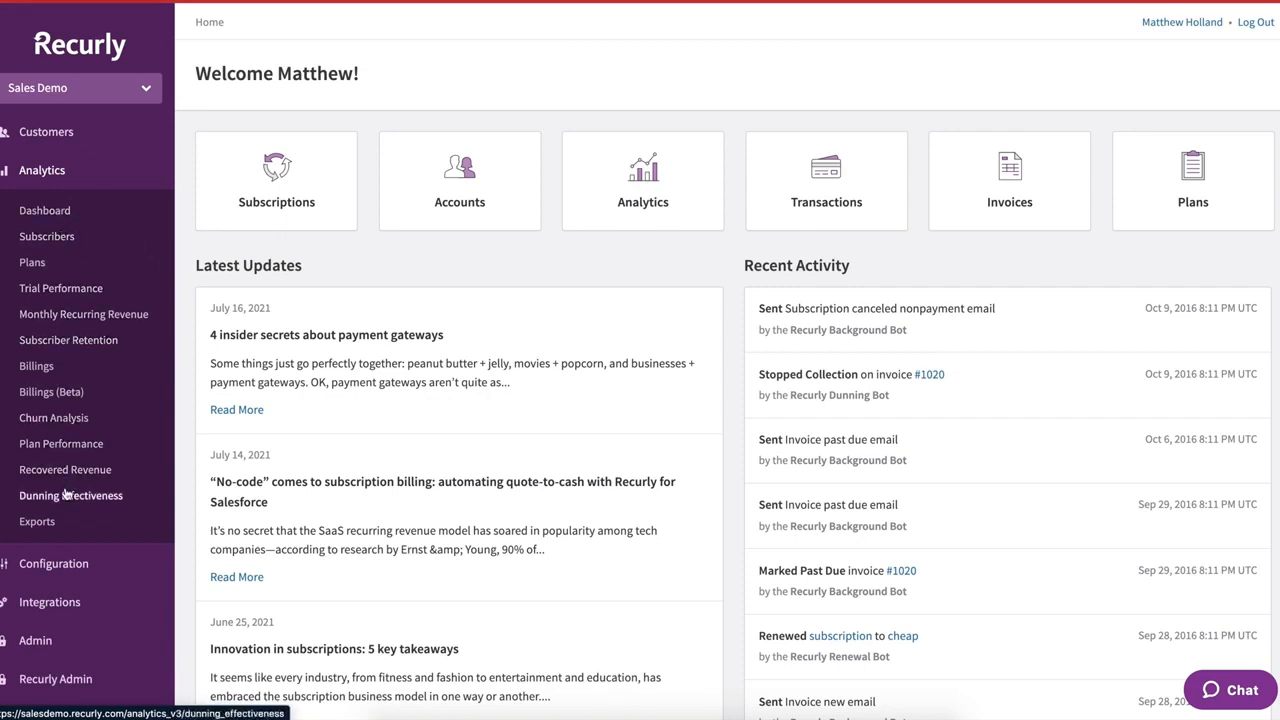
left_click(44, 212)
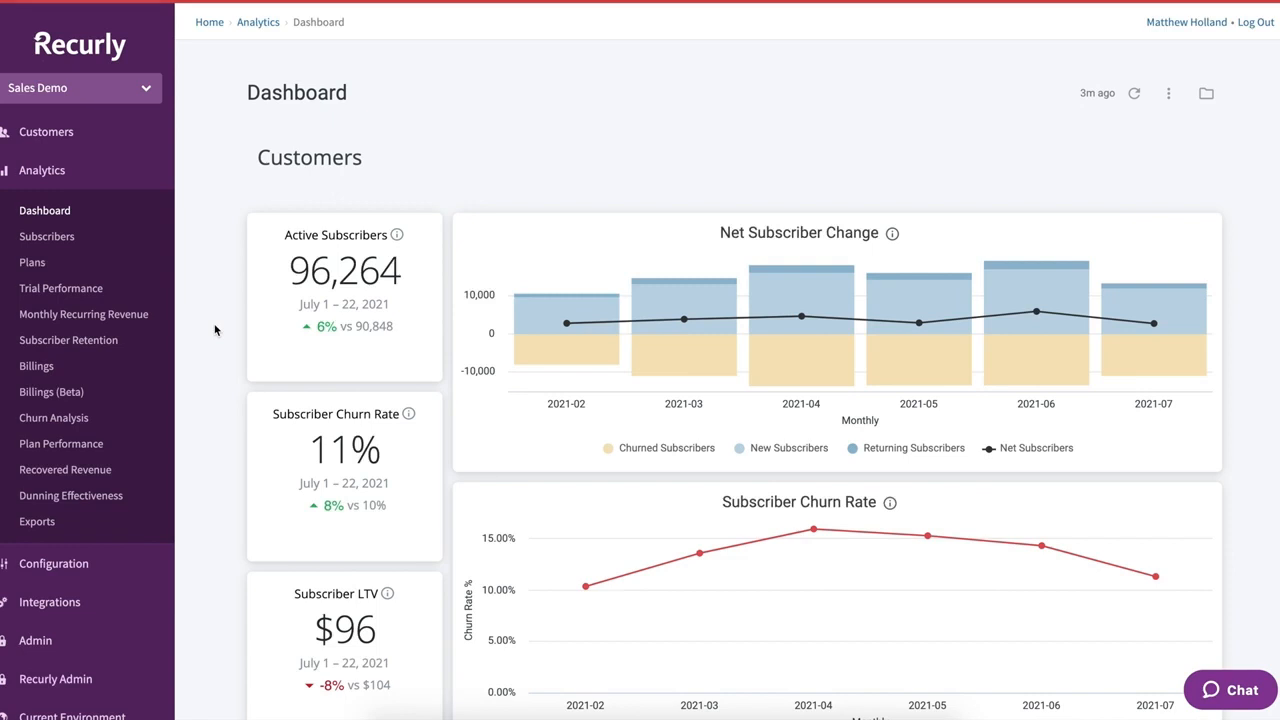
- Toggle the churned and new subscriber series off and back on in the subscribers chart
scroll(214, 330, "down", 1)
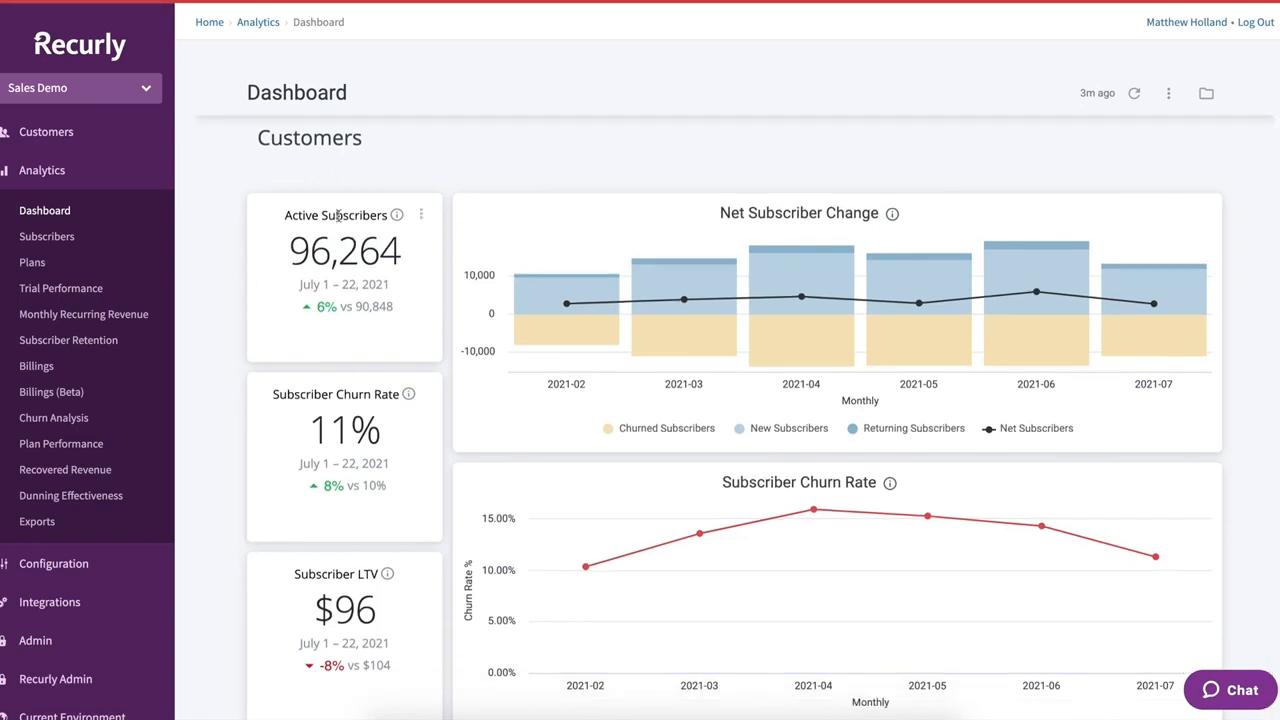
scroll(222, 376, "down", 2)
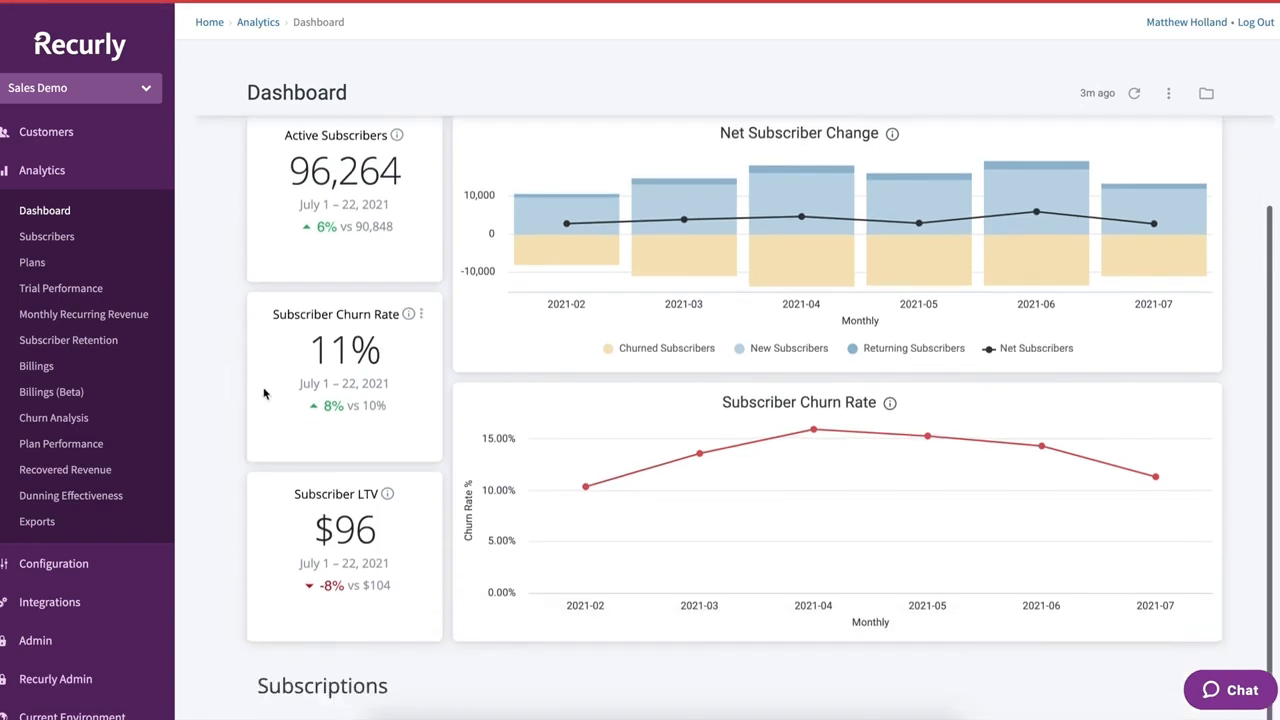
scroll(277, 394, "down", 2)
scroll(290, 380, "up", 2)
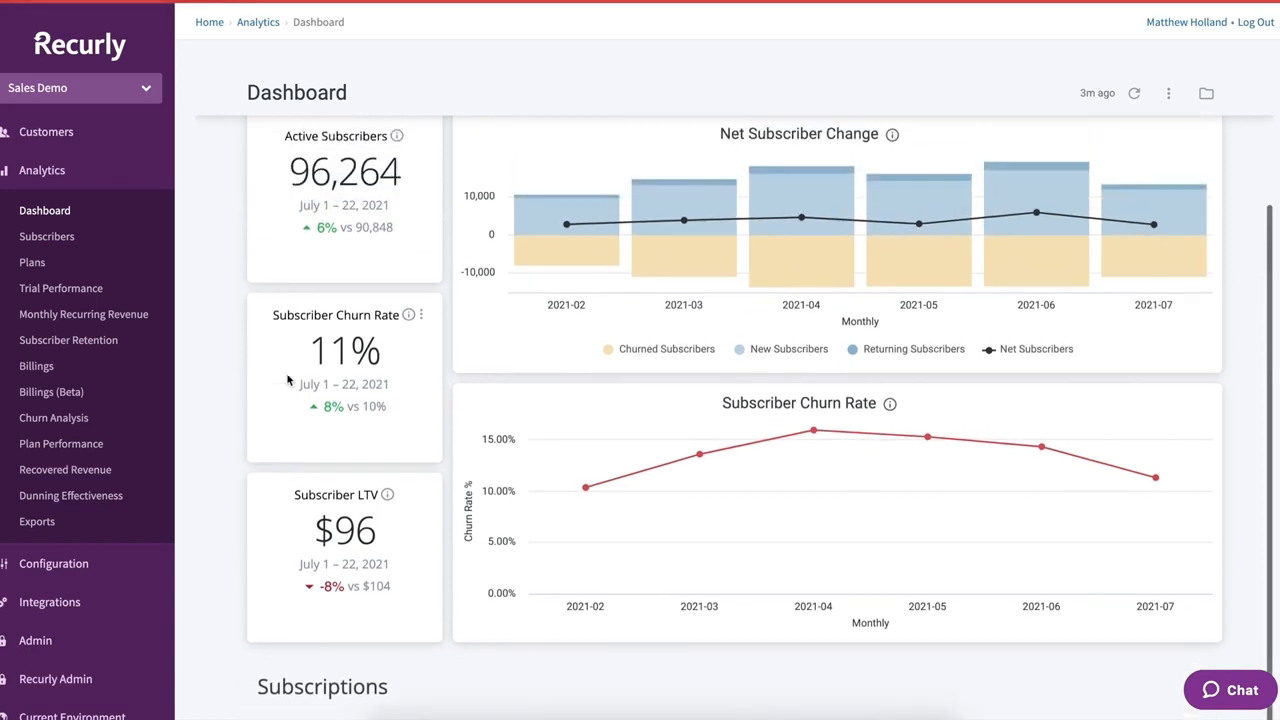
scroll(286, 365, "up", 1)
scroll(203, 337, "up", 1)
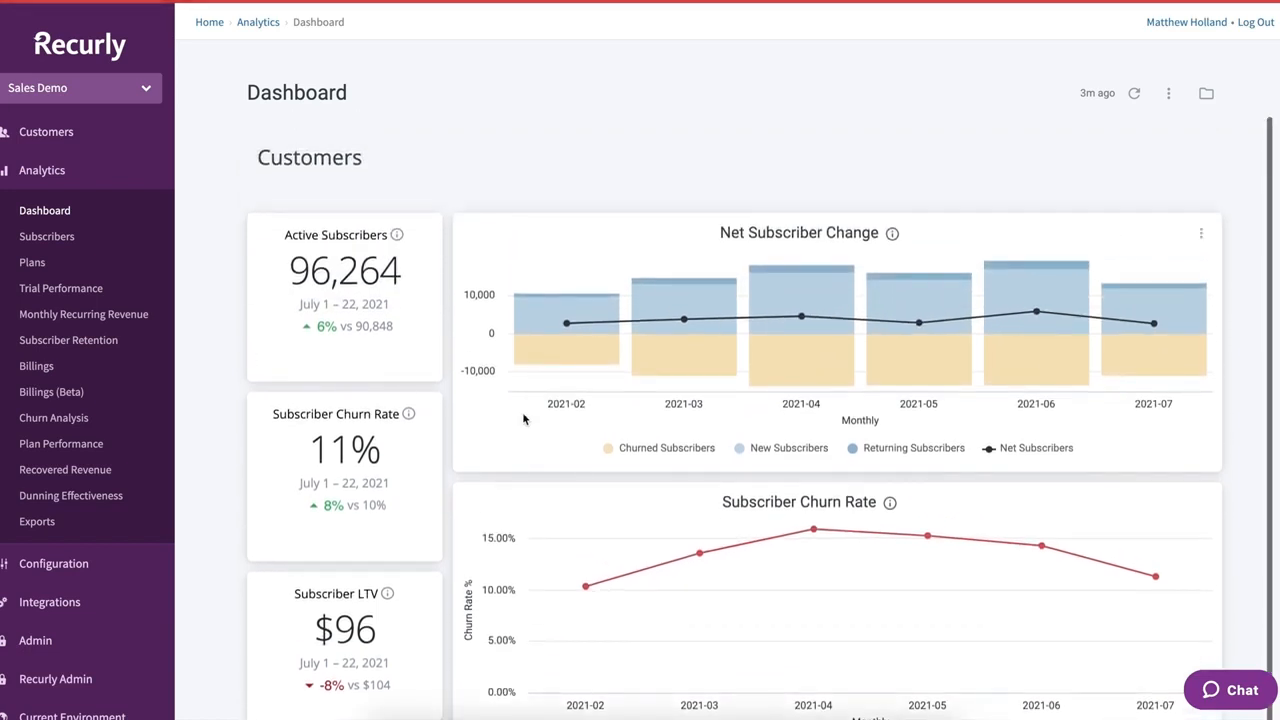
left_click(650, 448)
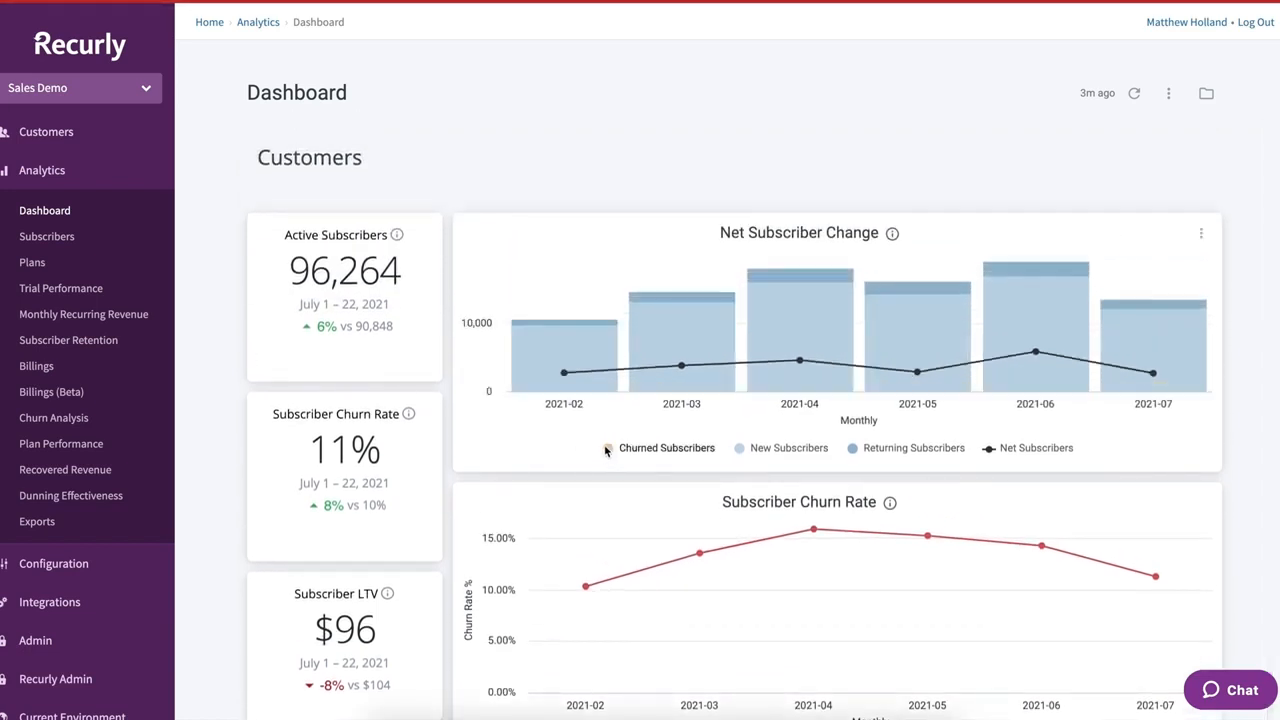
left_click(742, 448)
left_click(742, 448)
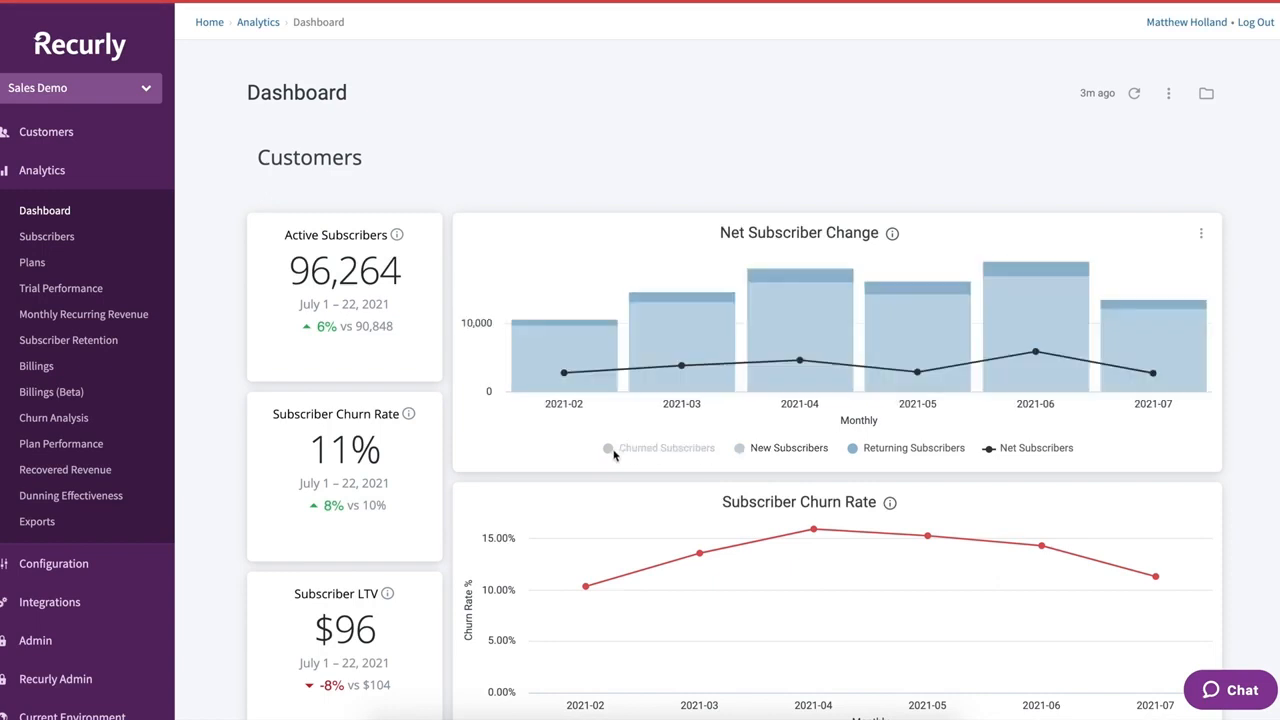
left_click(612, 452)
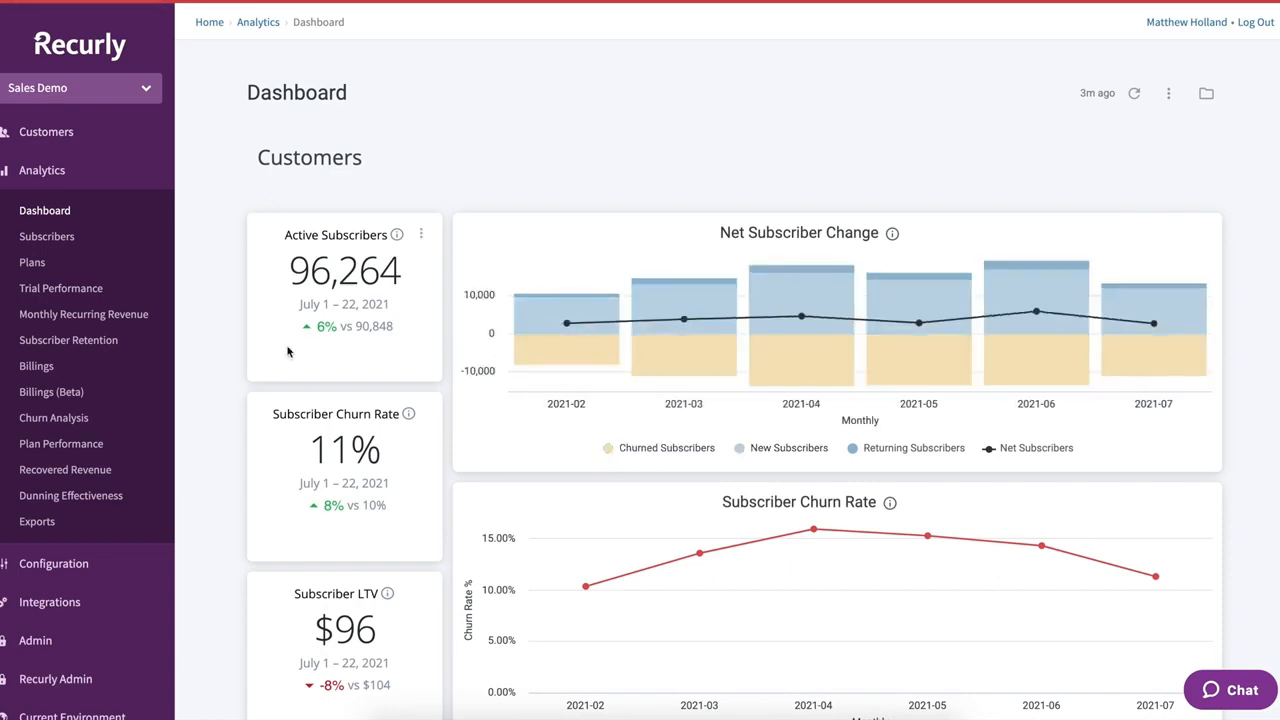
- Review the churn, subscription-plan and revenue sections, then open the Trial Performance report
scroll(197, 372, "down", 6)
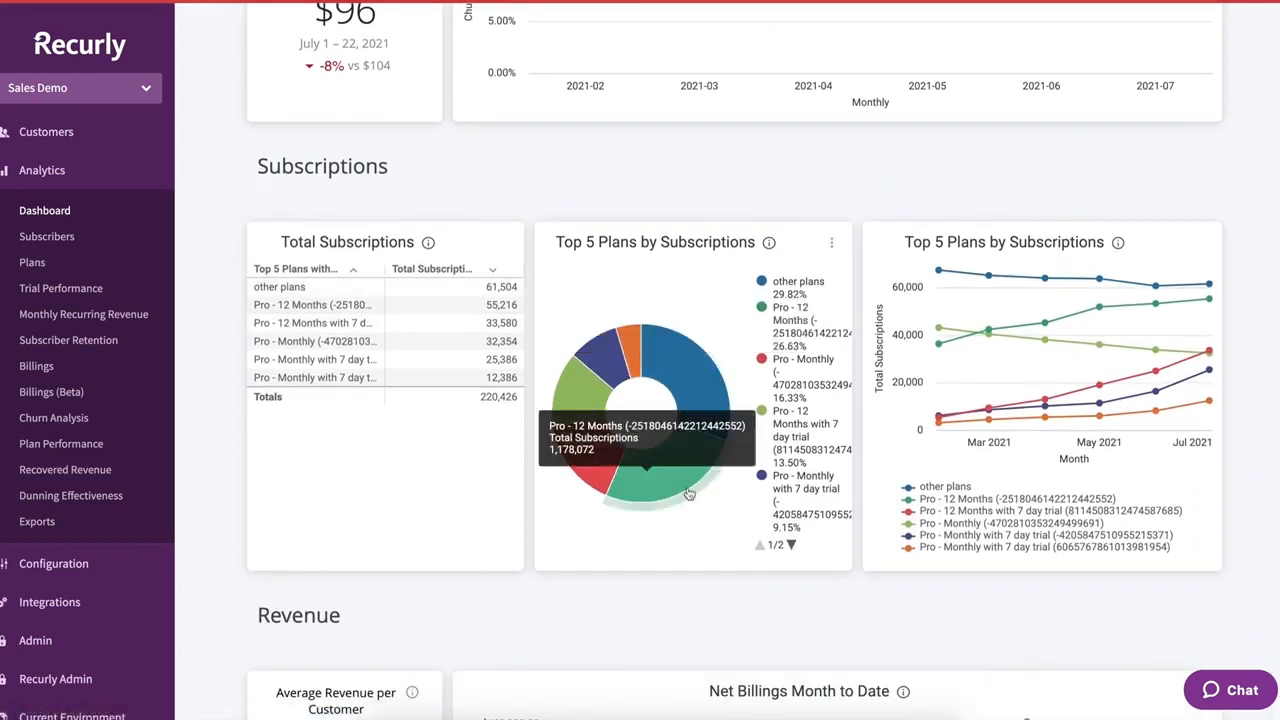
scroll(228, 362, "down", 1)
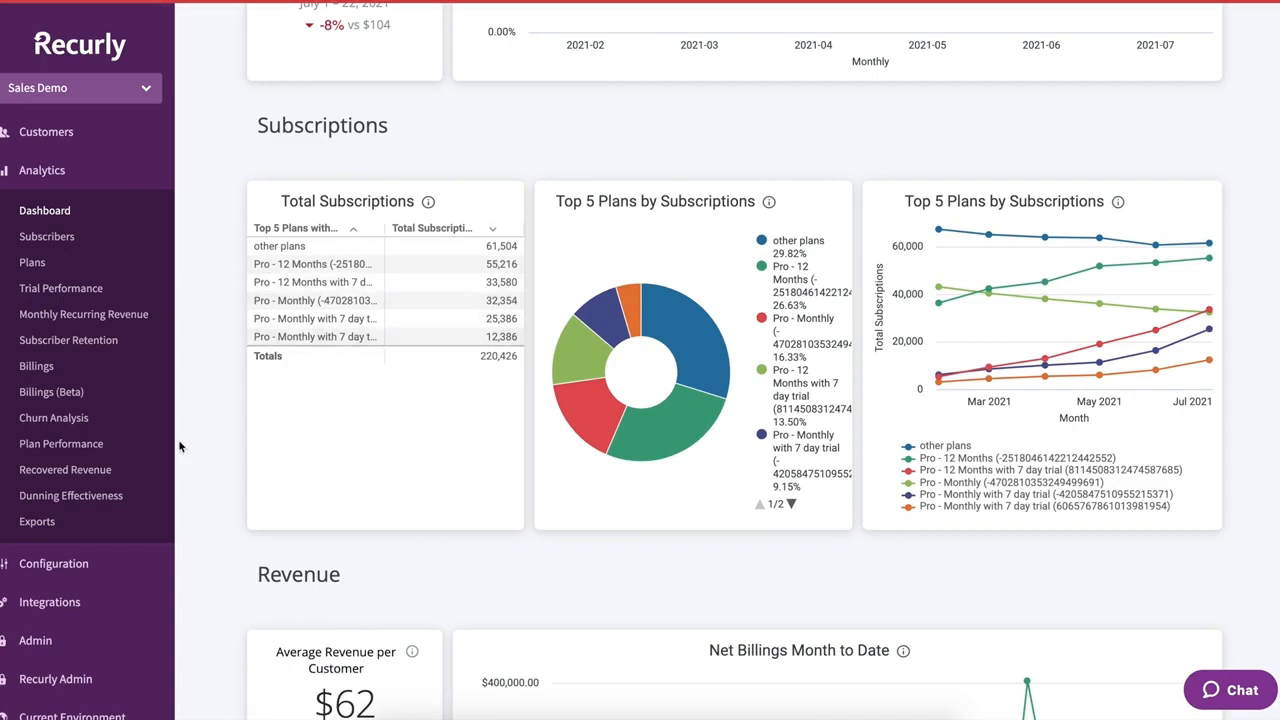
scroll(219, 493, "down", 5)
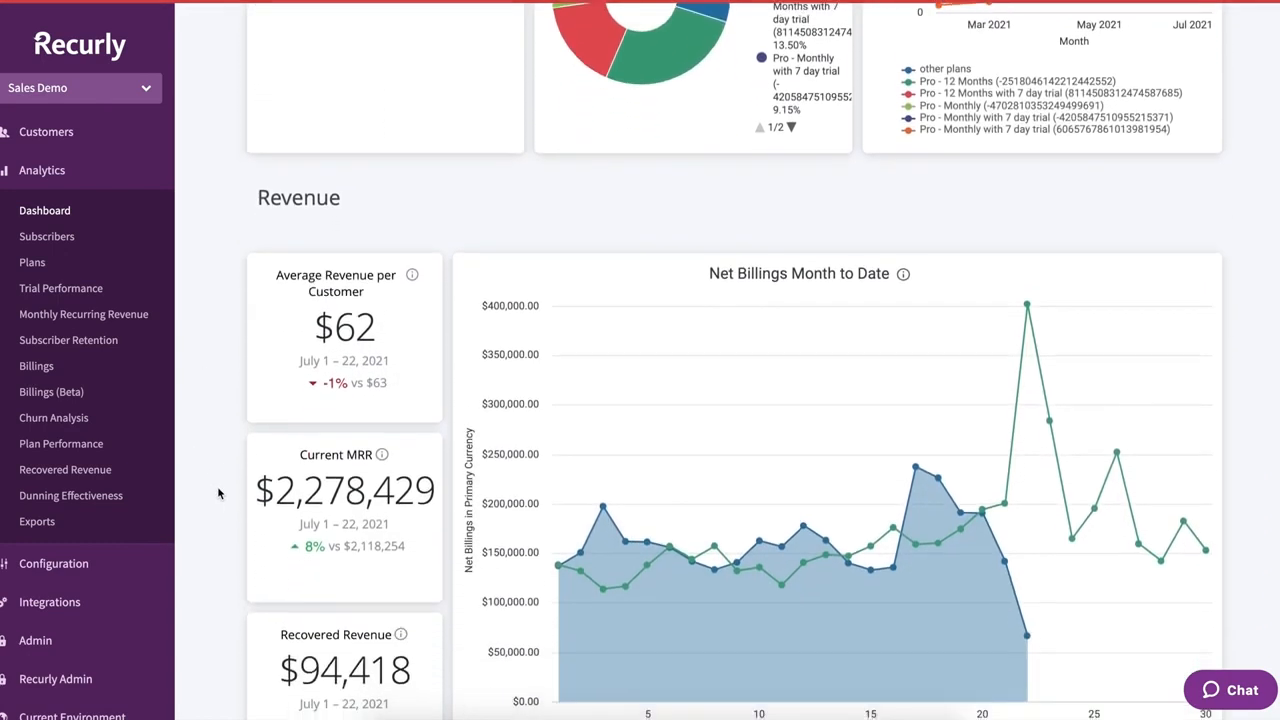
scroll(226, 362, "down", 2)
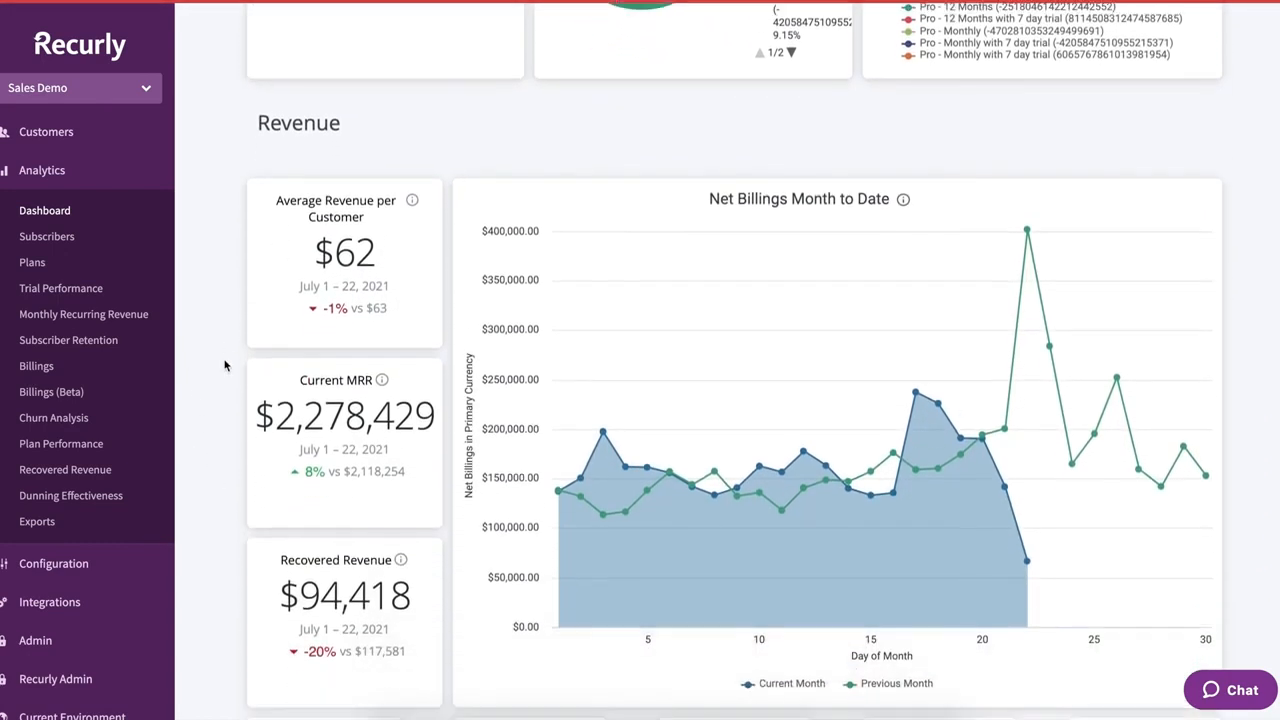
mouse_move(325, 388)
scroll(380, 460, "down", 1)
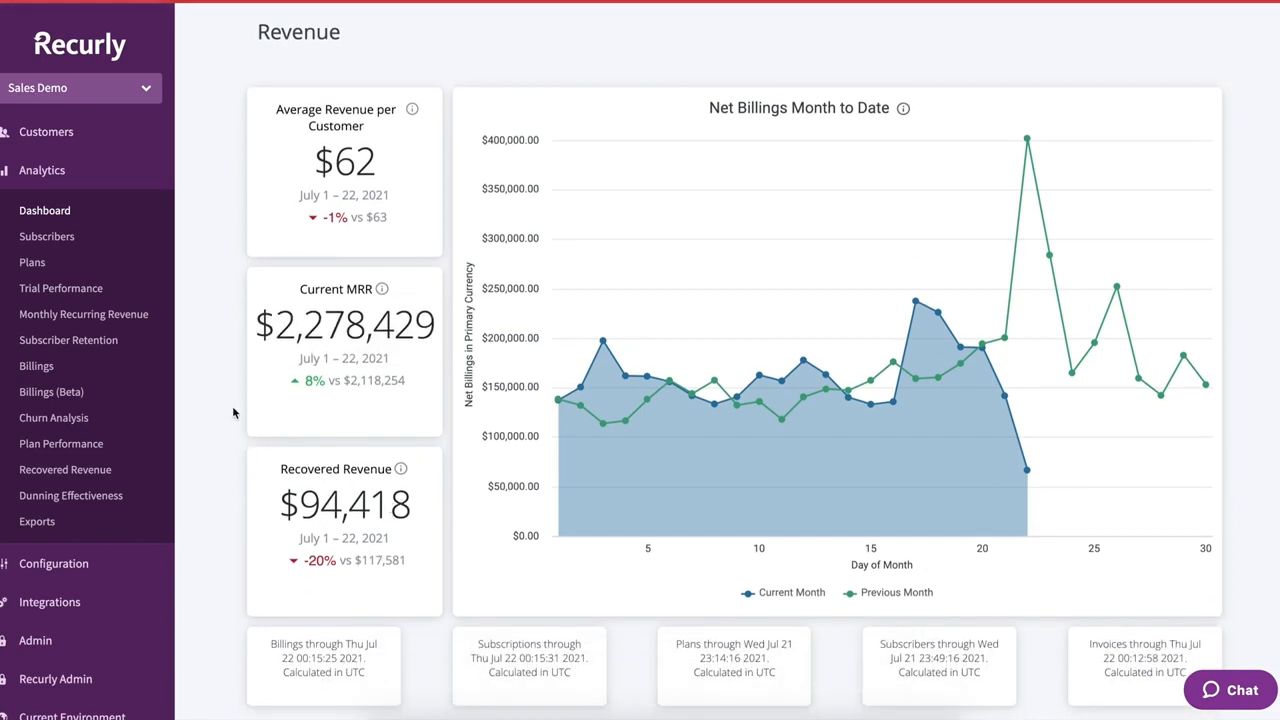
scroll(207, 404, "up", 10)
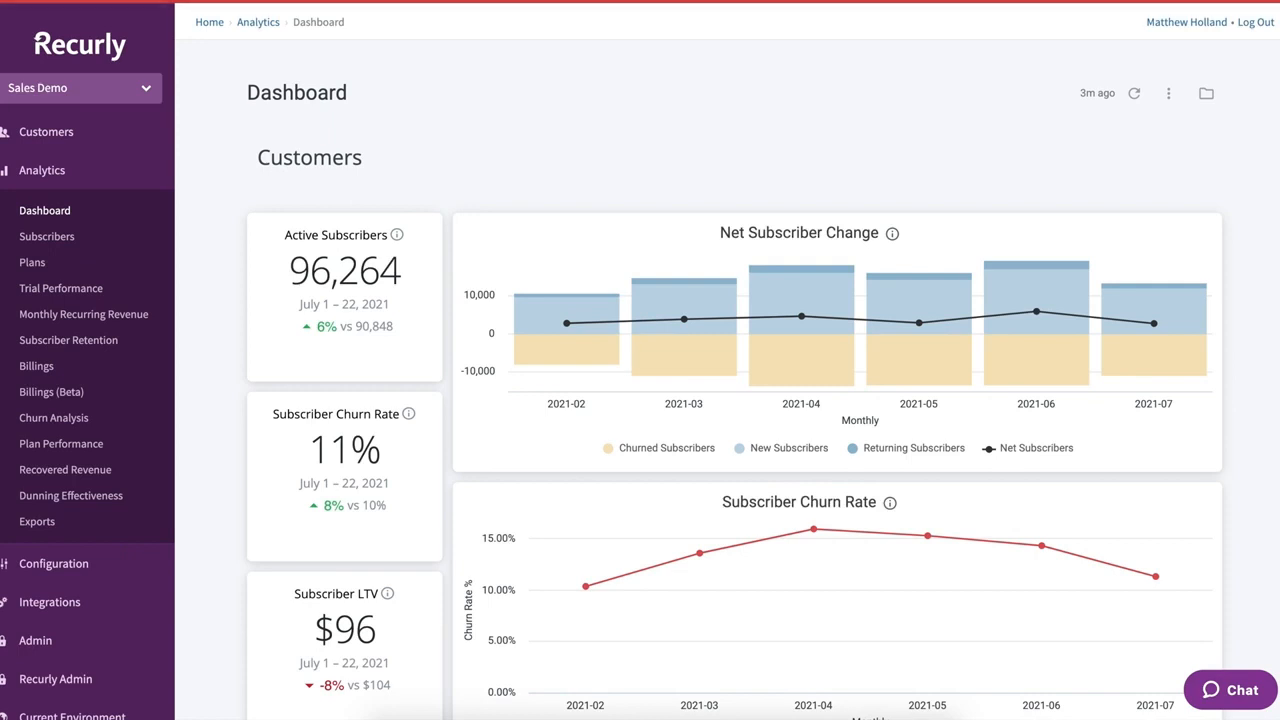
left_click(49, 290)
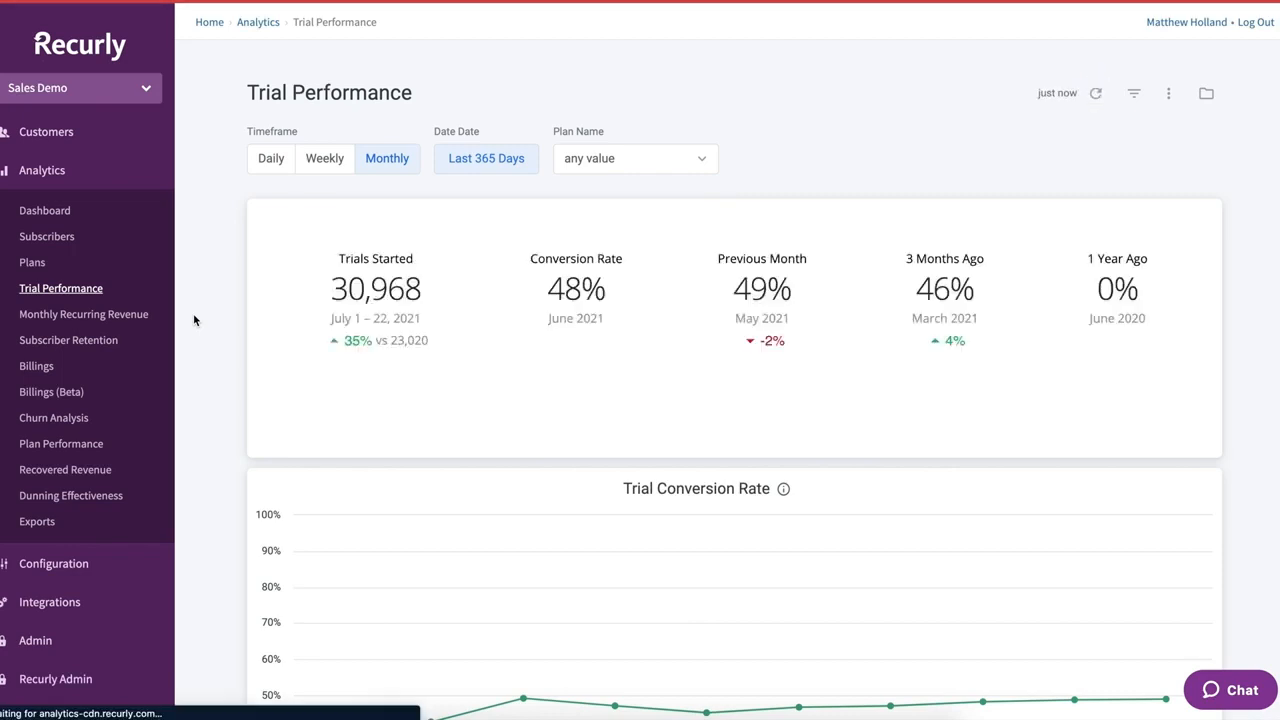
- Scroll through the Trial Performance report, then open Monthly Recurring Revenue
scroll(194, 315, "down", 3)
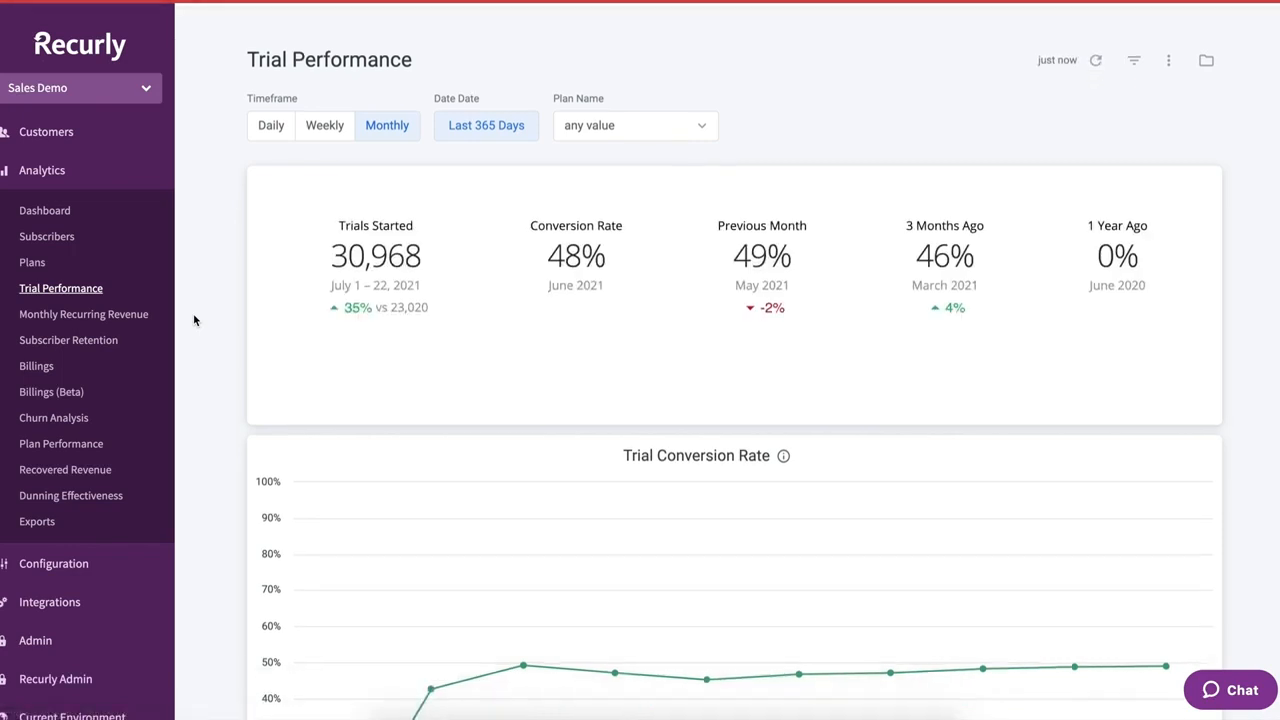
scroll(194, 320, "down", 4)
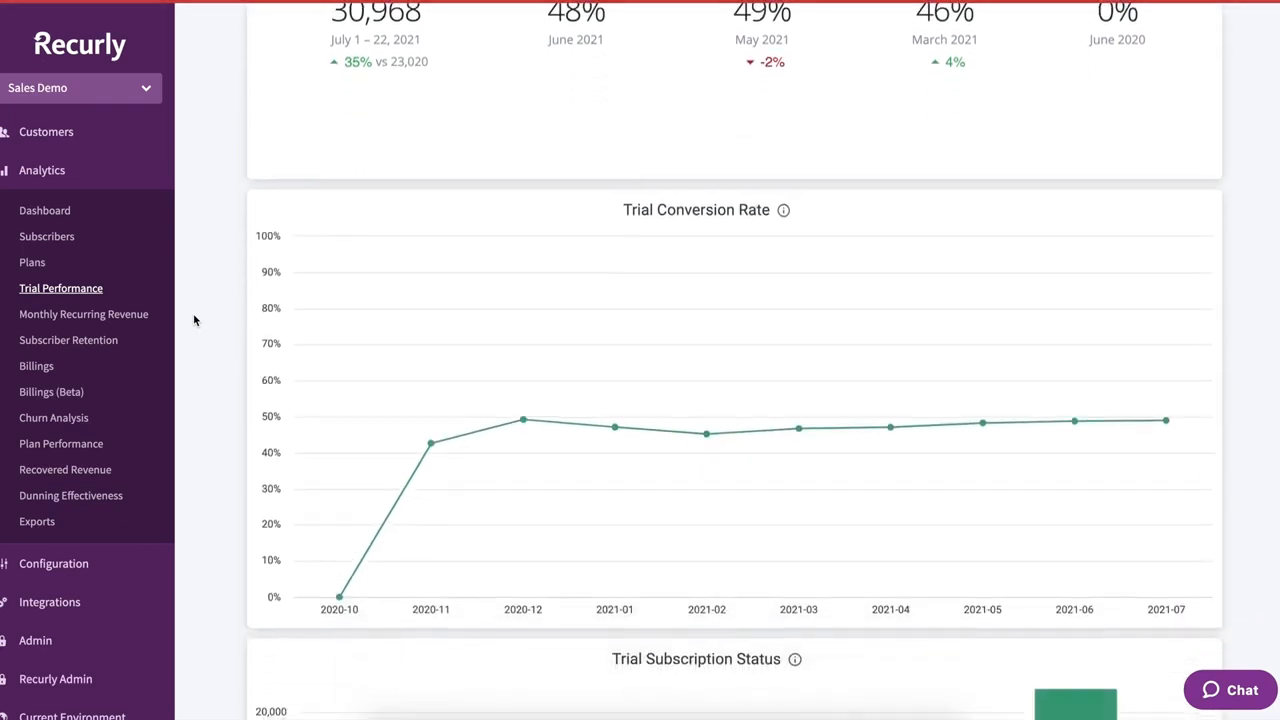
scroll(194, 320, "down", 1)
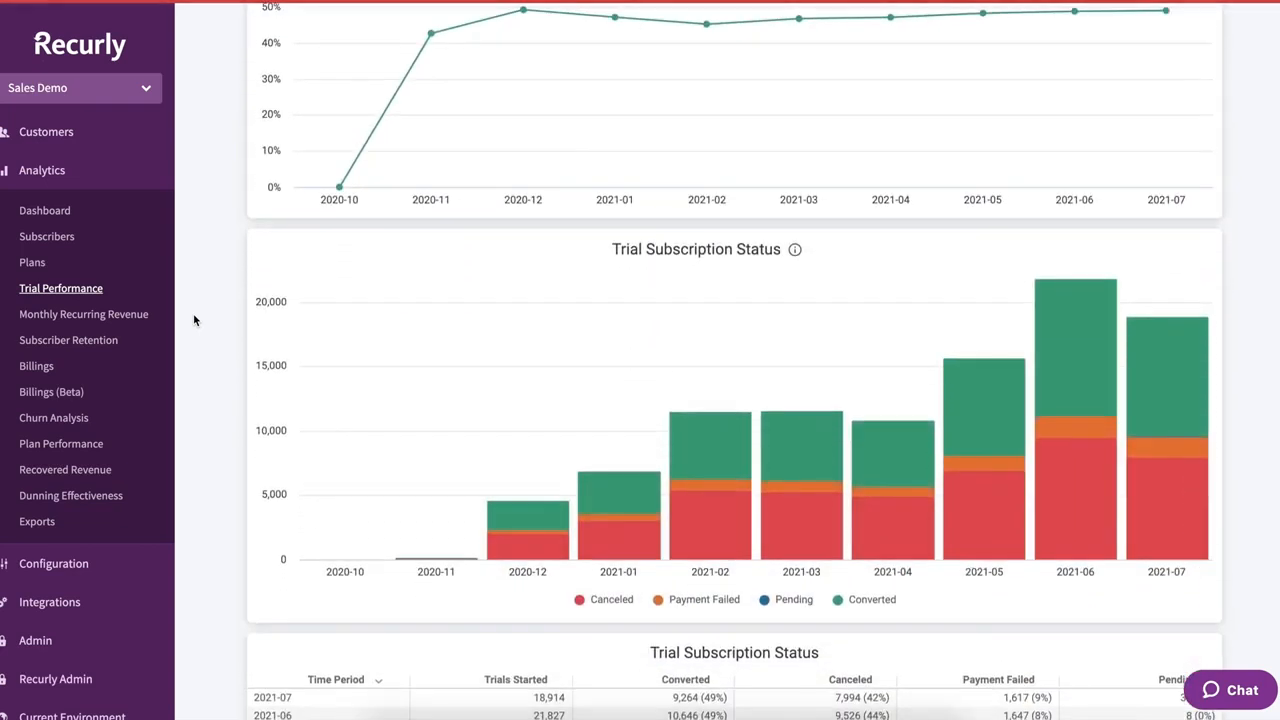
scroll(194, 320, "up", 2)
scroll(194, 320, "up", 2)
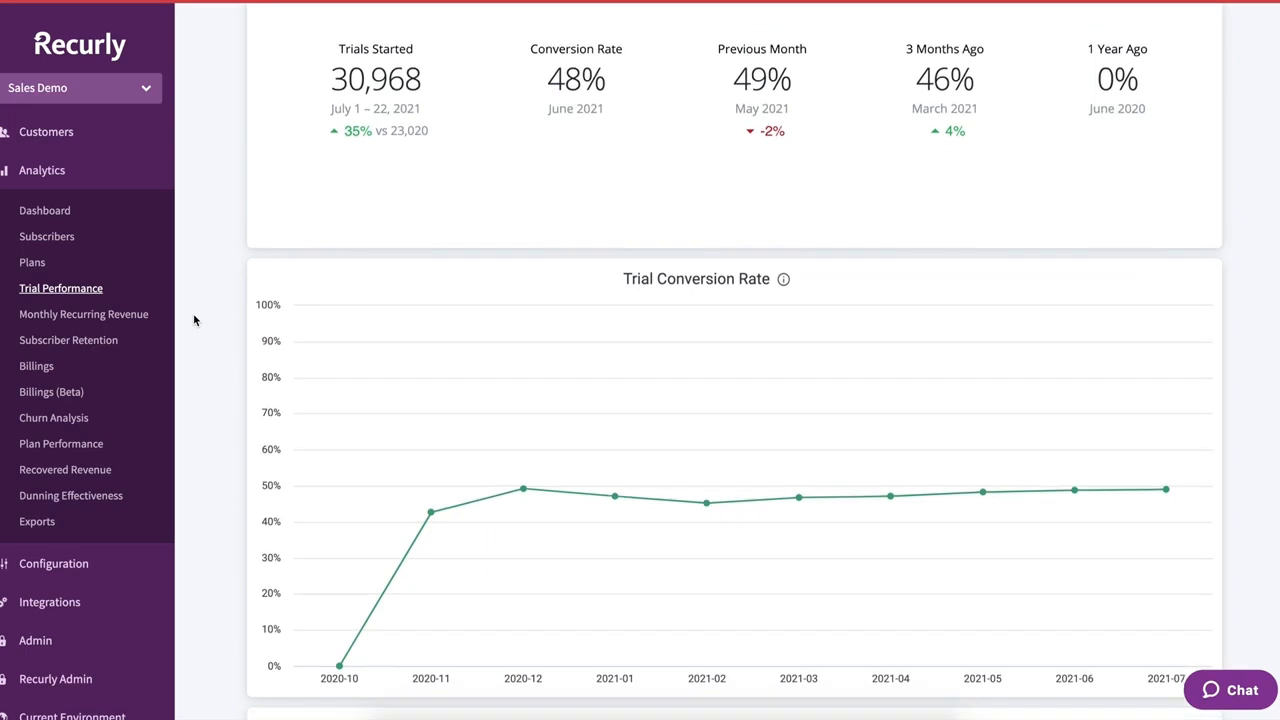
scroll(401, 186, "down", 1)
scroll(494, 277, "down", 4)
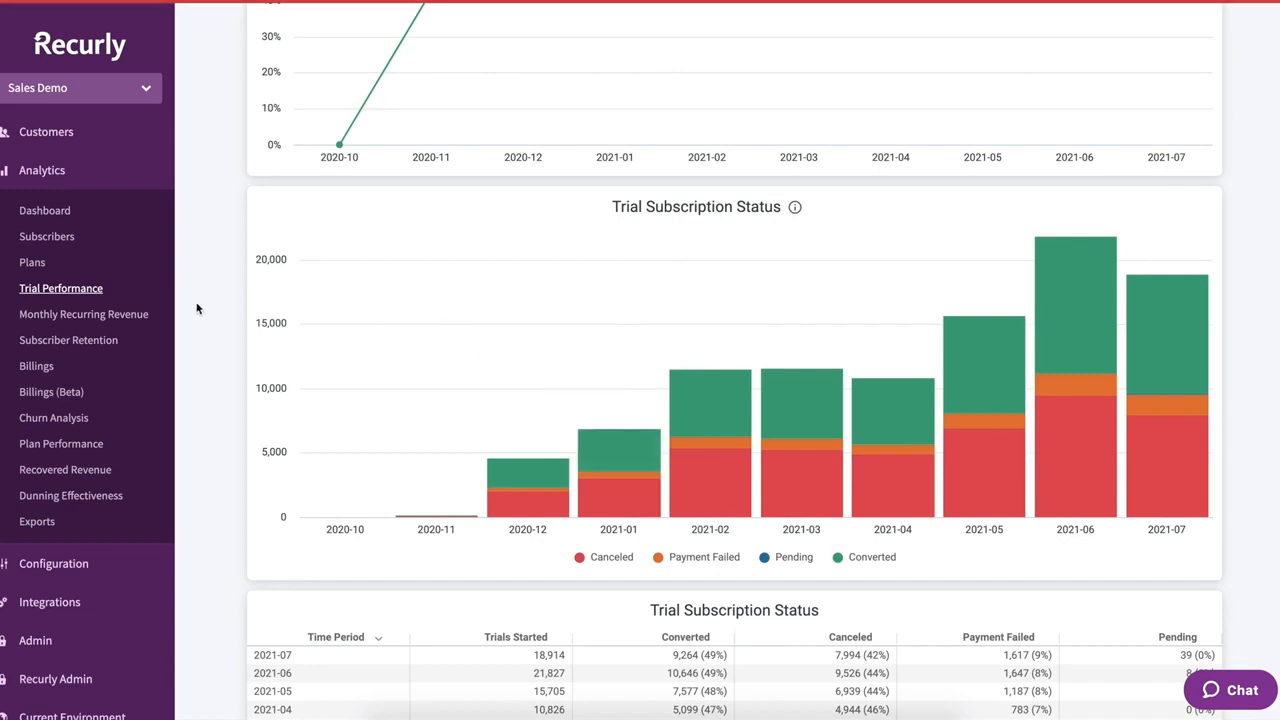
left_click(78, 316)
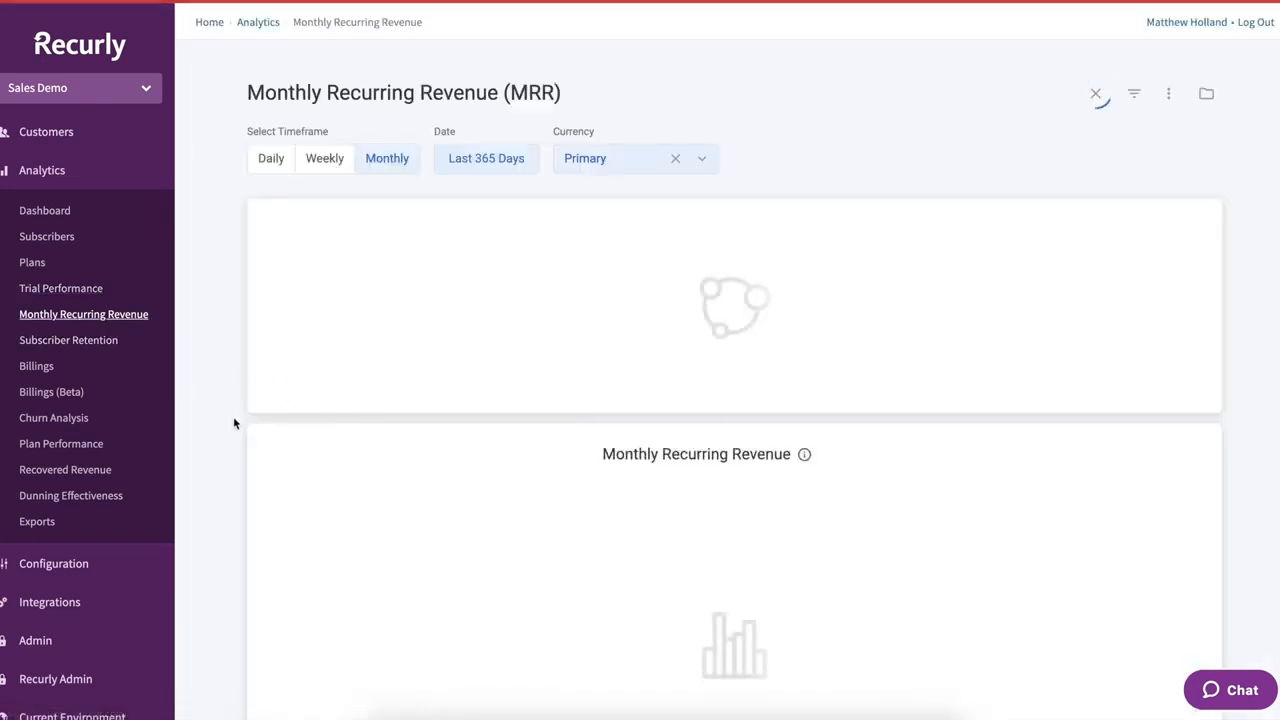
scroll(200, 494, "down", 3)
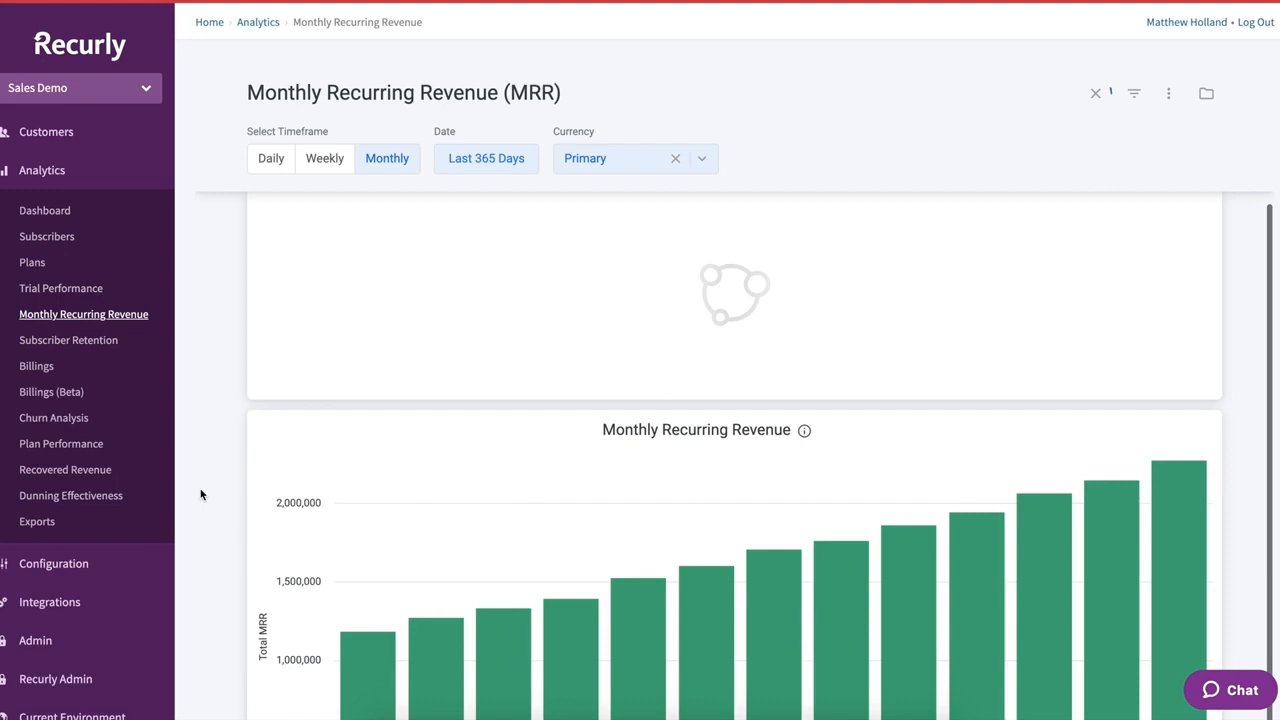
scroll(191, 438, "down", 5)
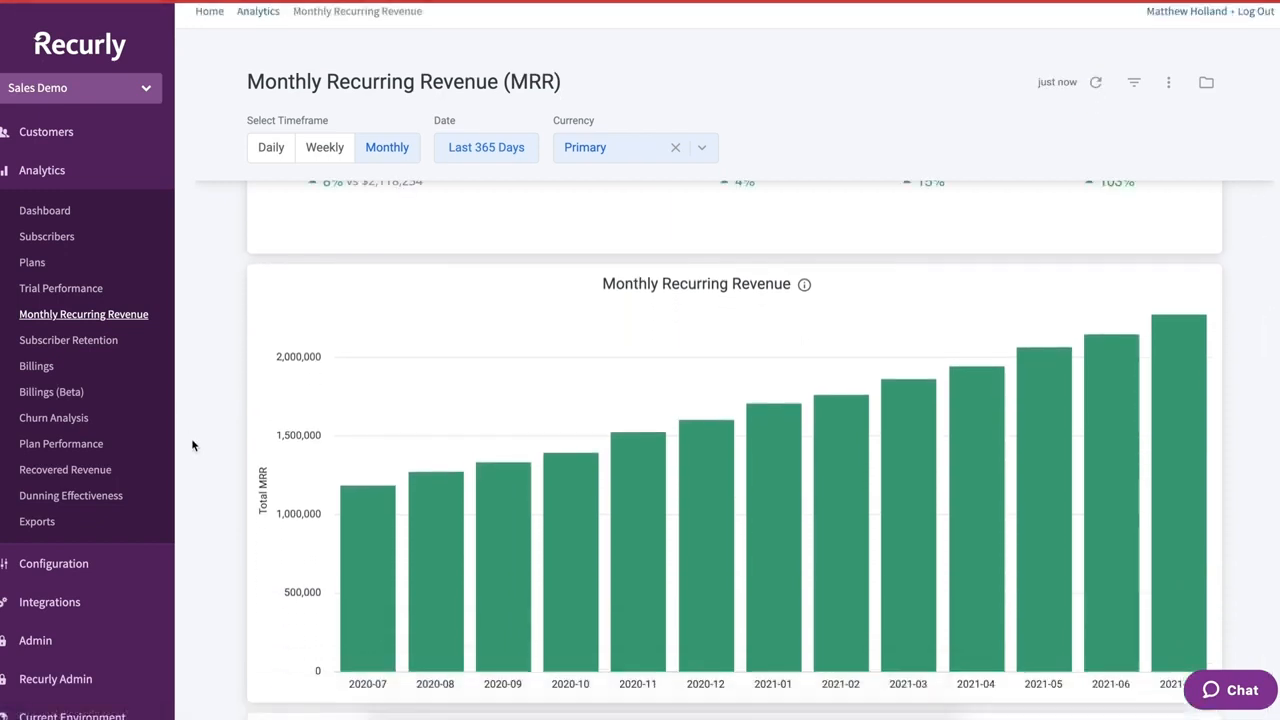
scroll(193, 446, "down", 1)
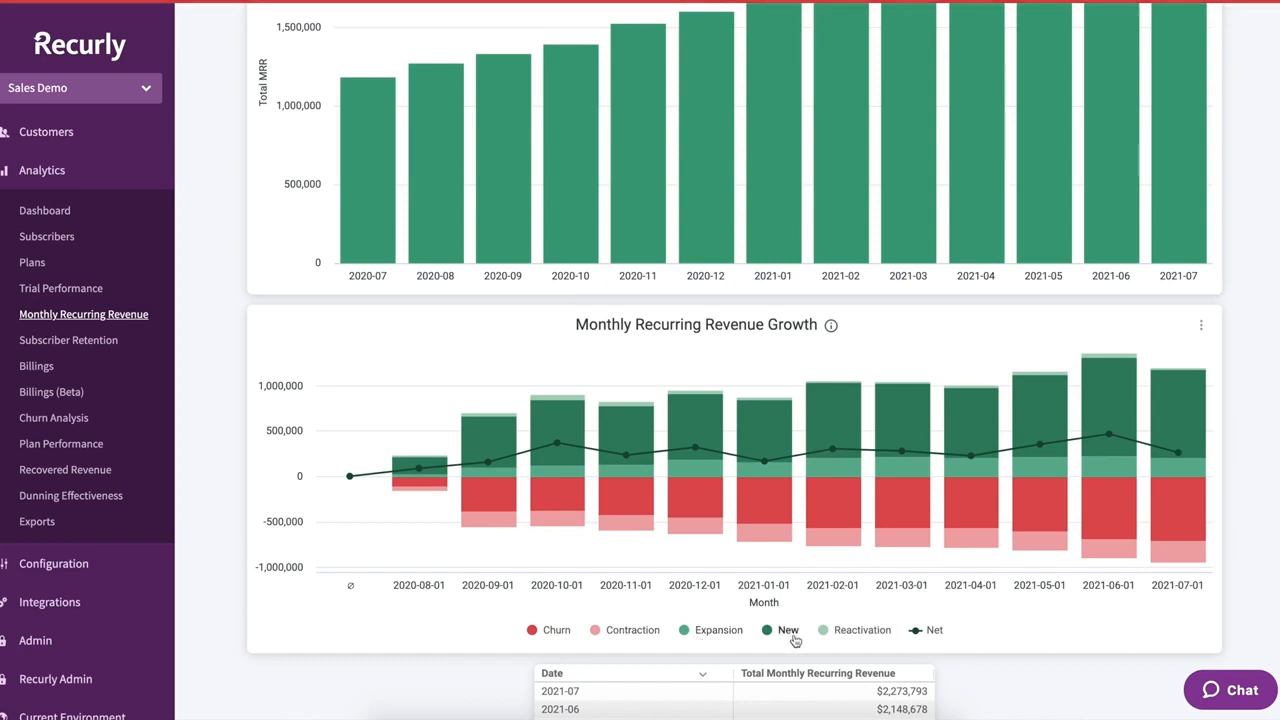
left_click(533, 631)
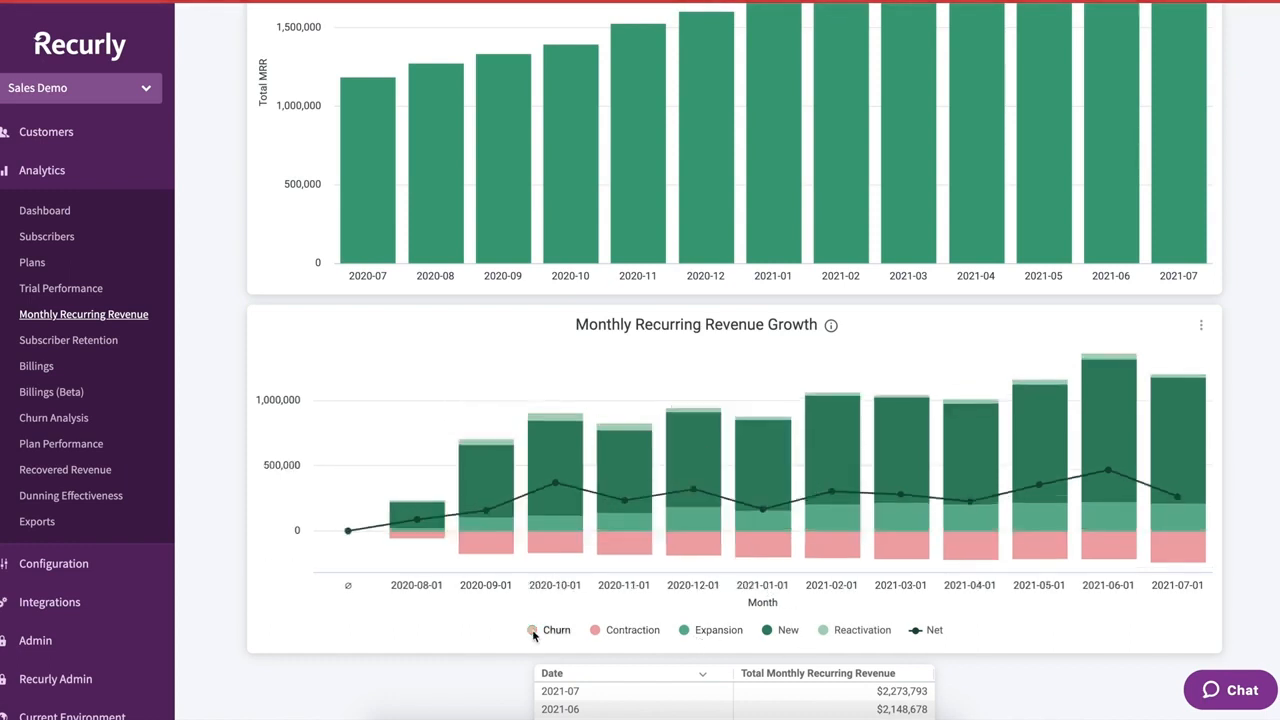
left_click(533, 631)
scroll(480, 620, "down", 1)
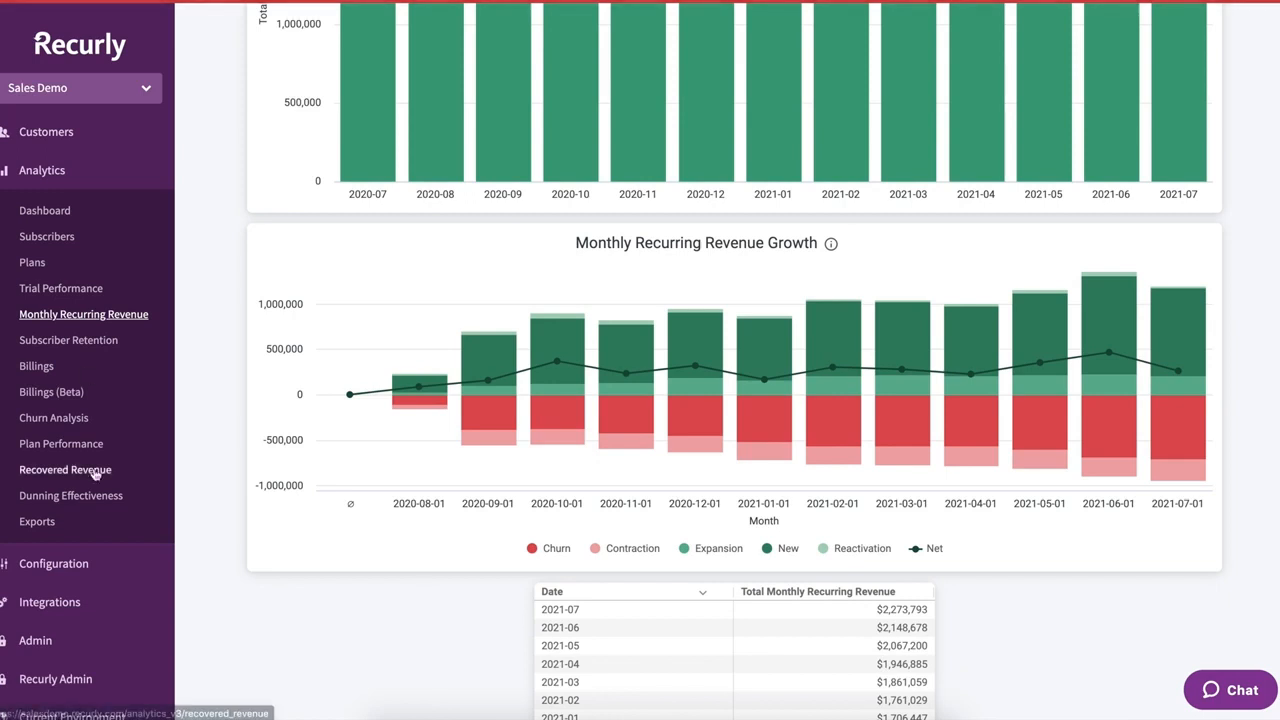
- Scroll through the Churn Analysis report's charts, then switch to the Recovered Revenue report
left_click(43, 424)
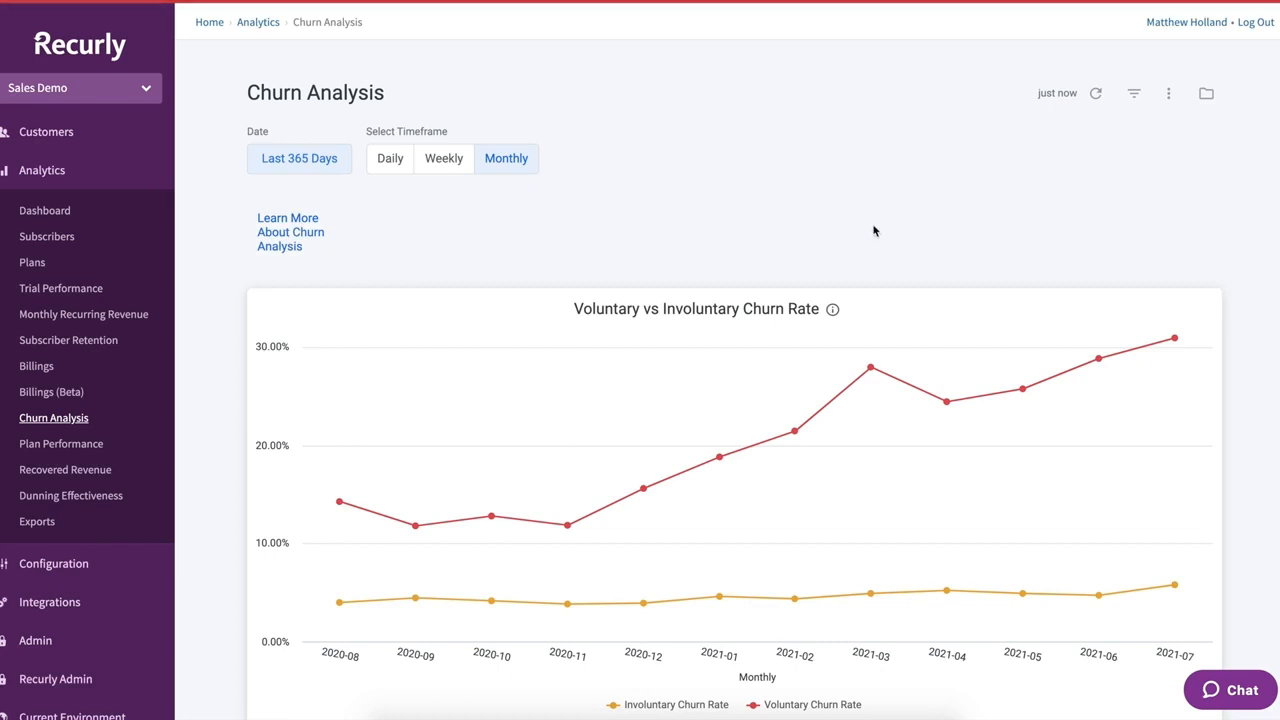
scroll(872, 228, "down", 1)
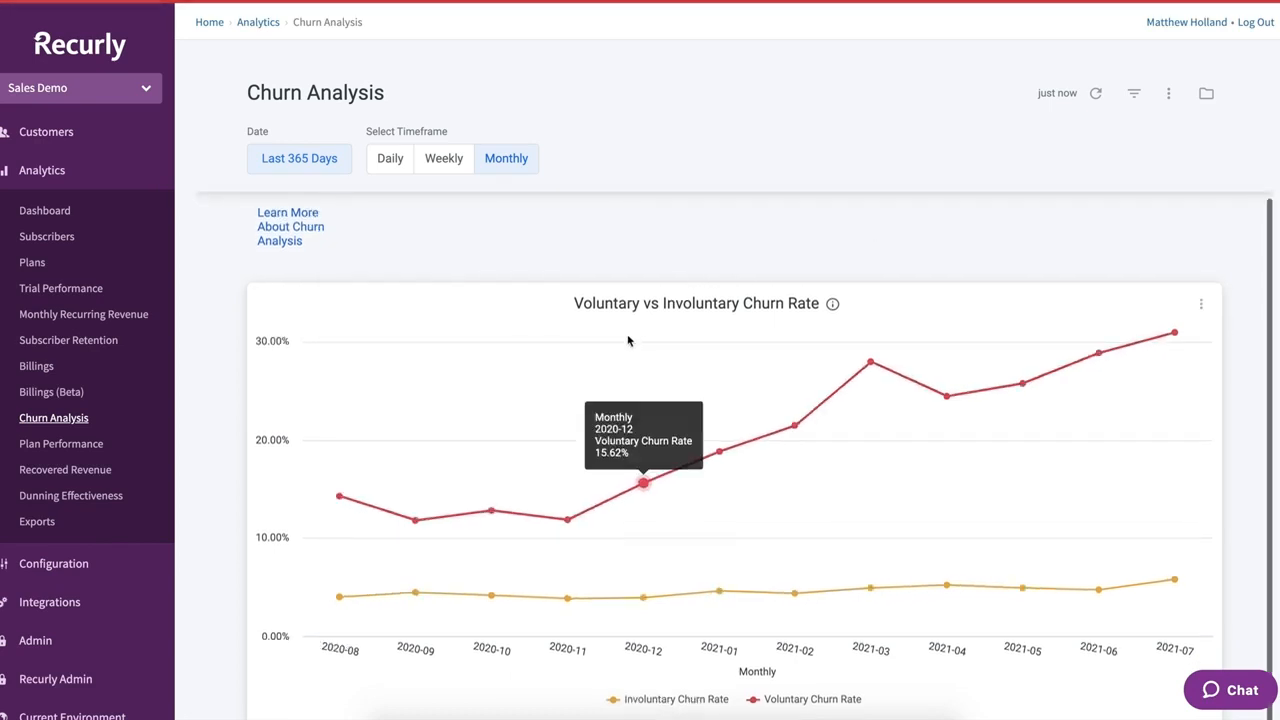
mouse_move(411, 596)
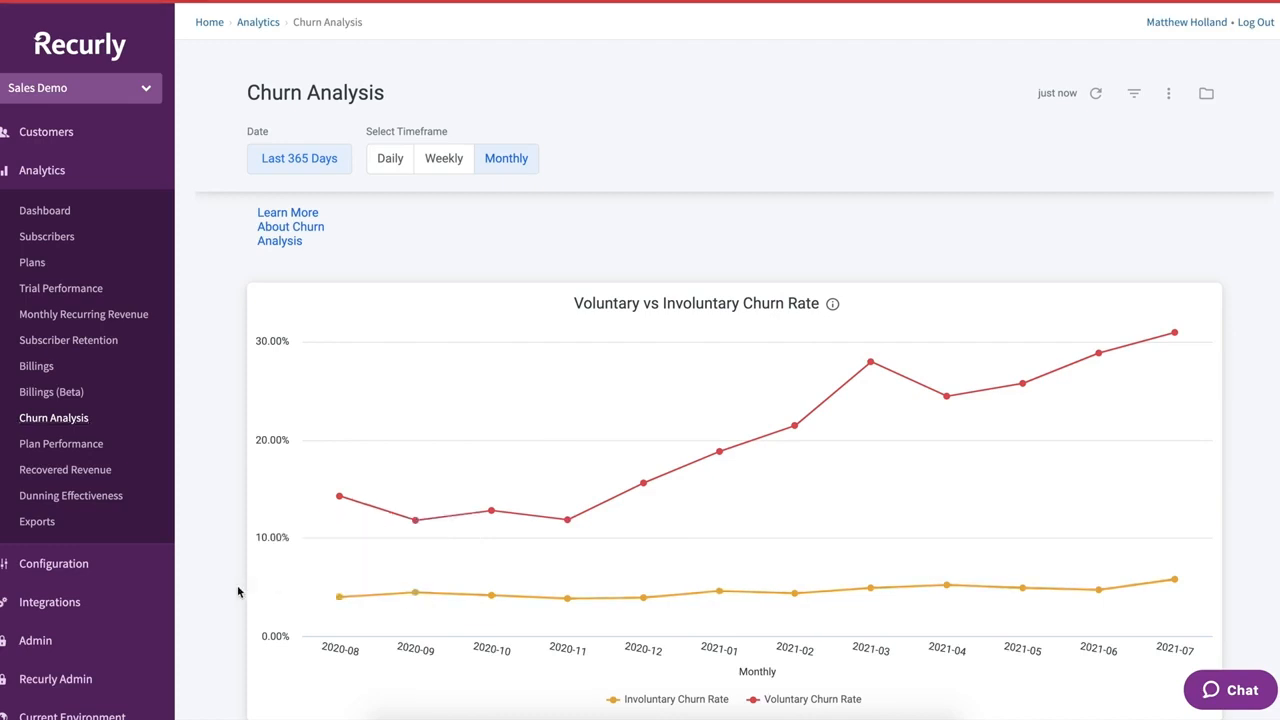
scroll(238, 592, "down", 3)
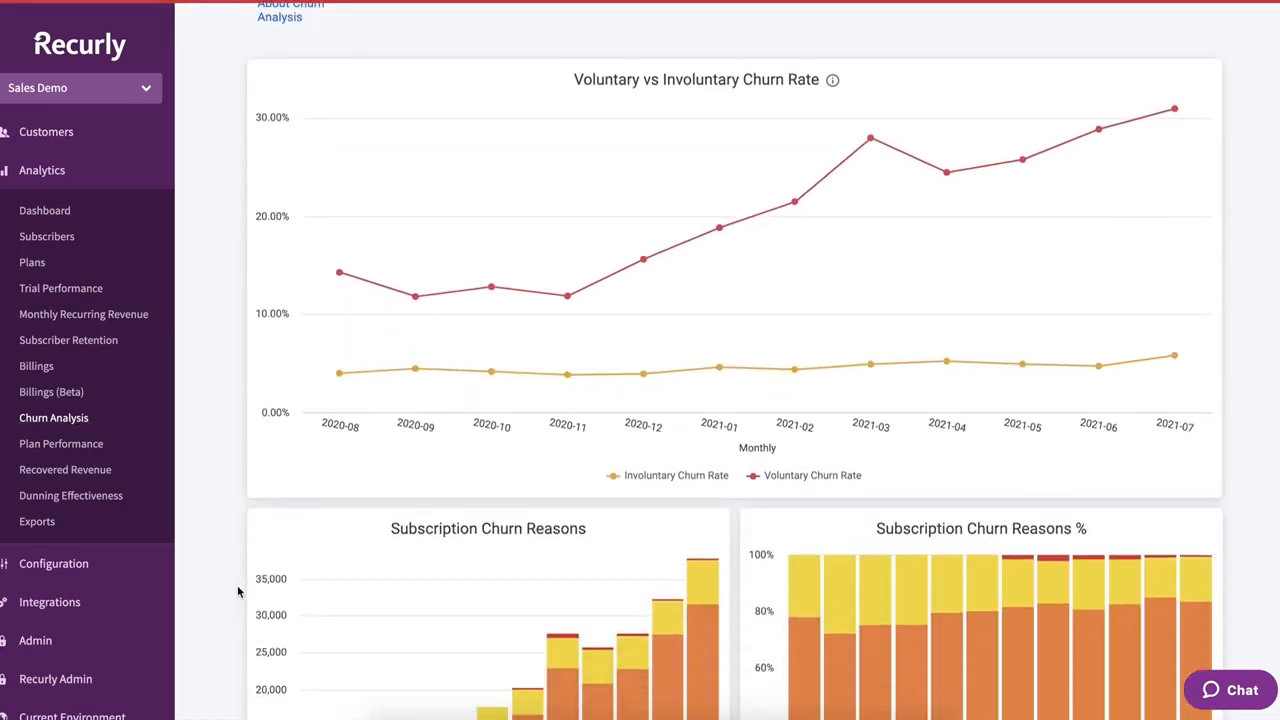
scroll(238, 592, "down", 1)
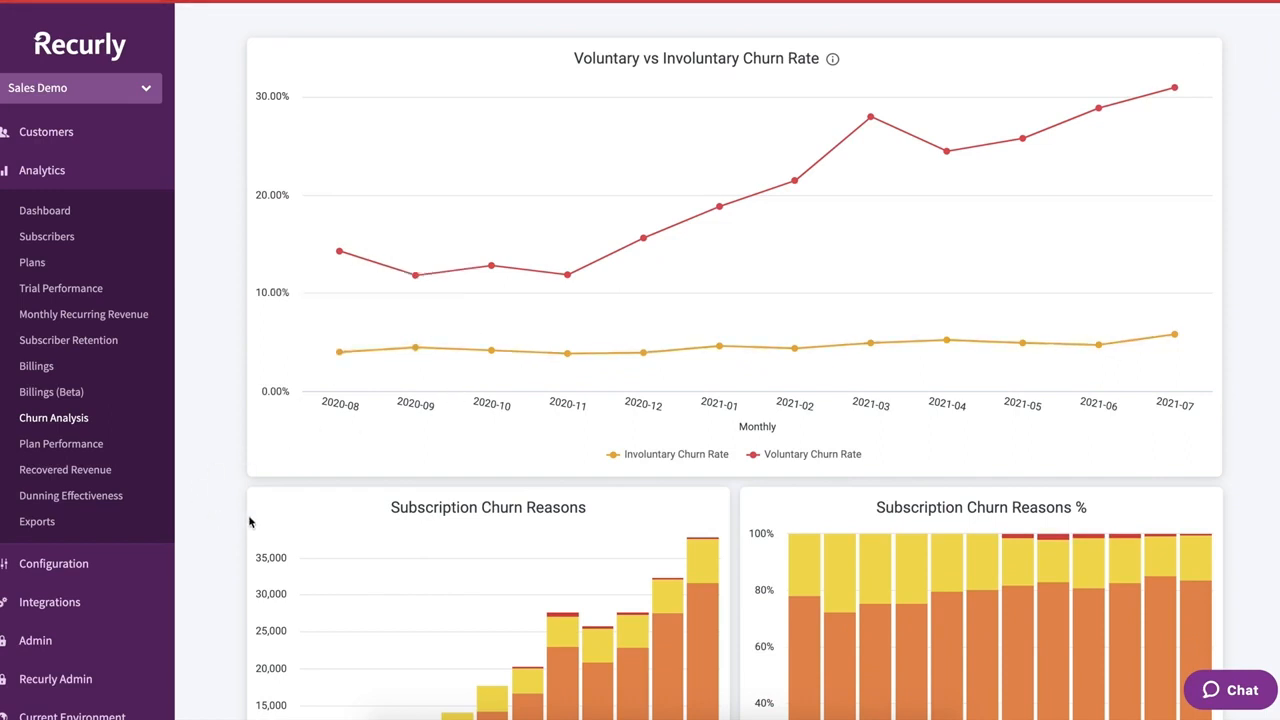
scroll(224, 555, "down", 1)
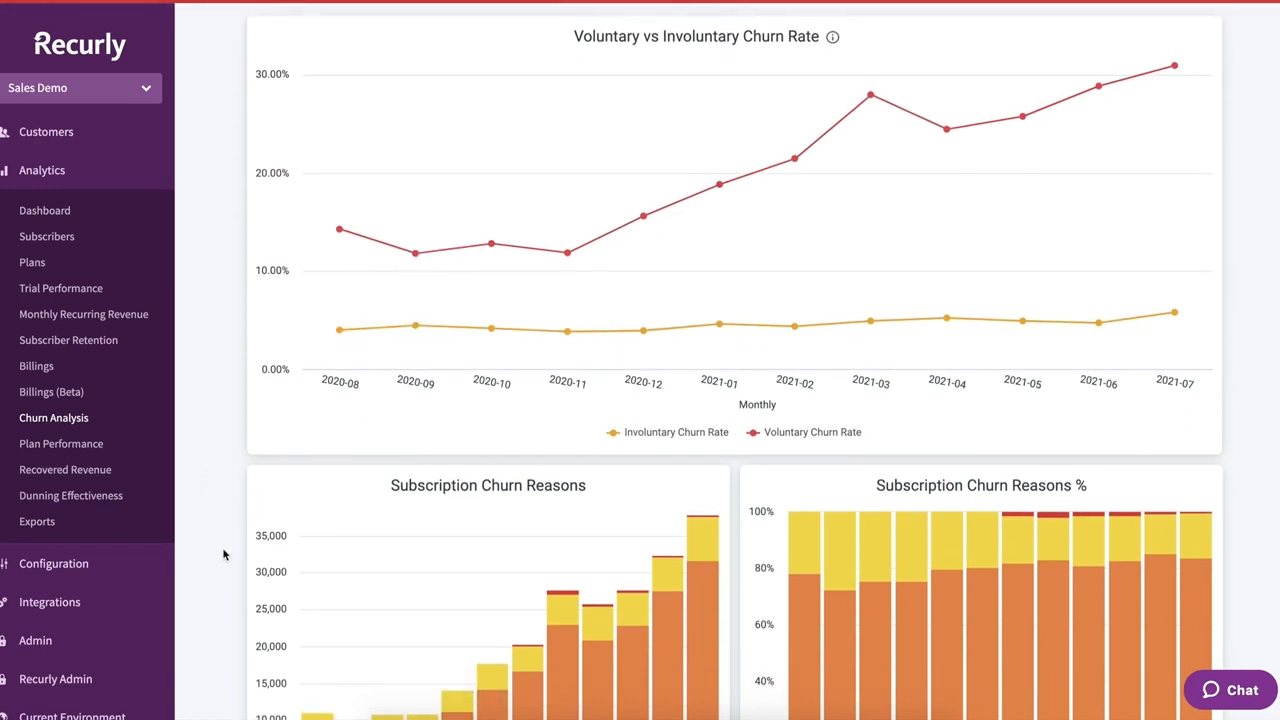
scroll(224, 555, "down", 3)
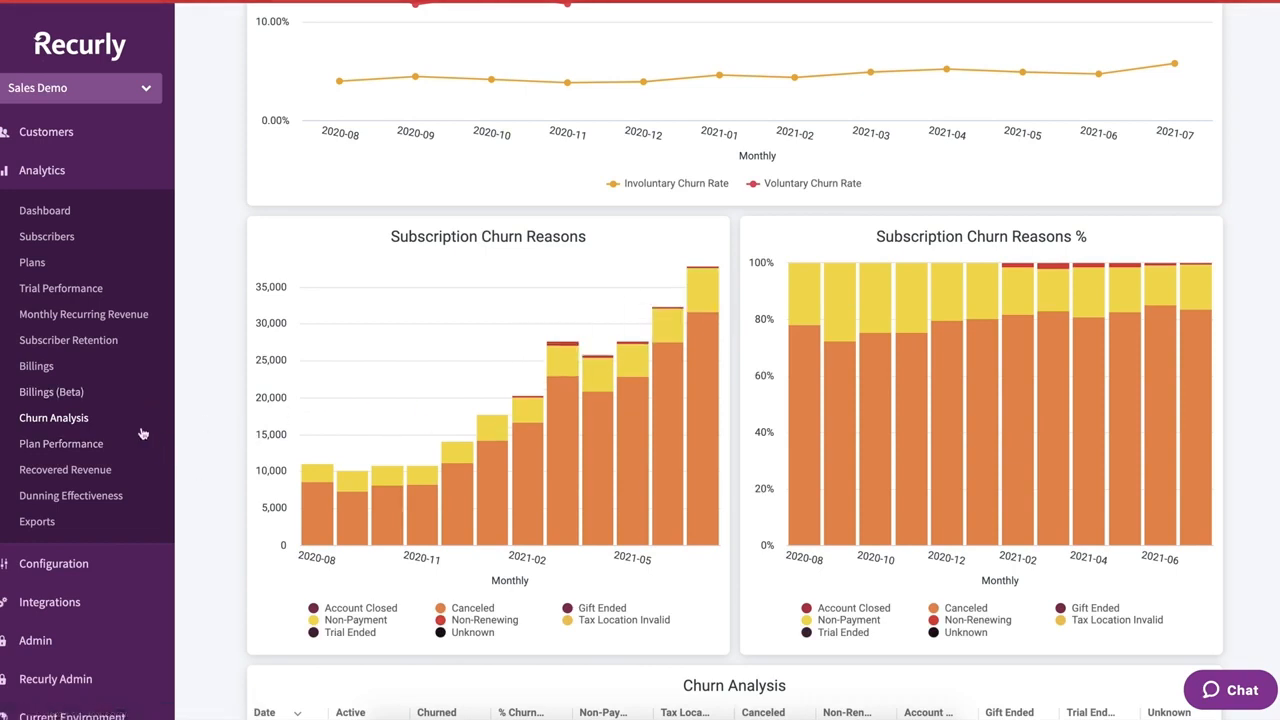
left_click(64, 470)
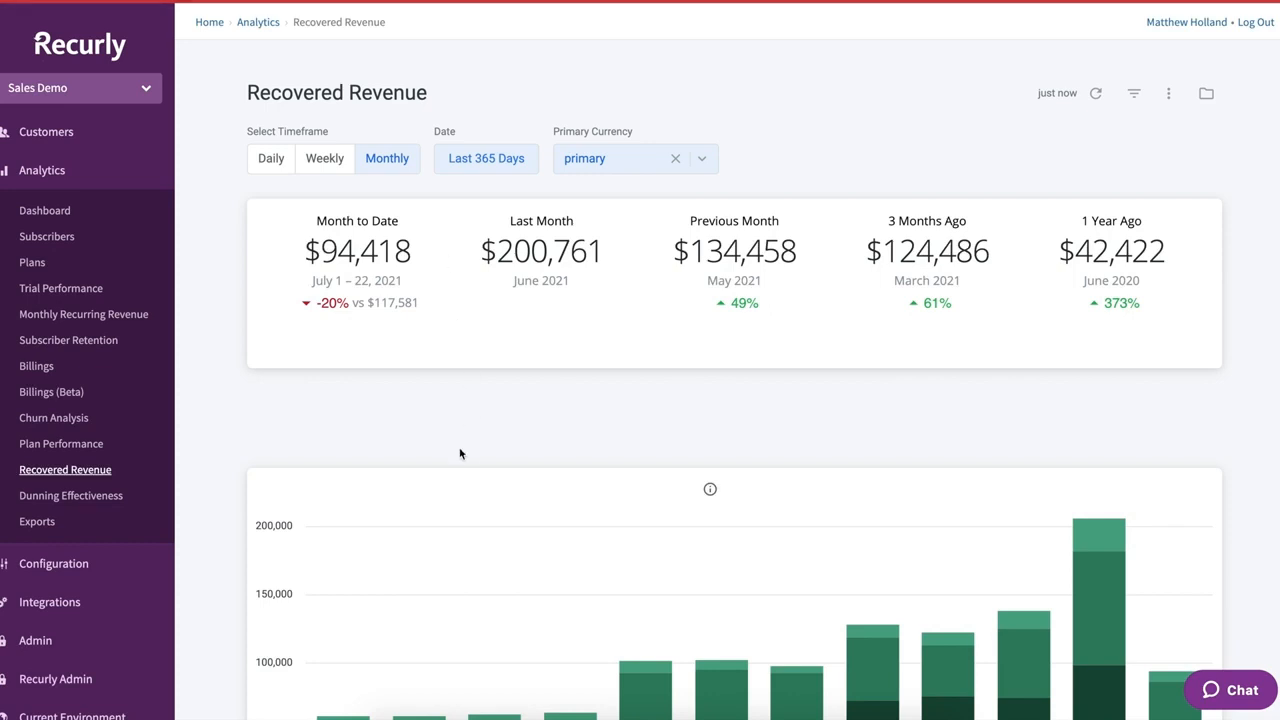
scroll(460, 452, "down", 2)
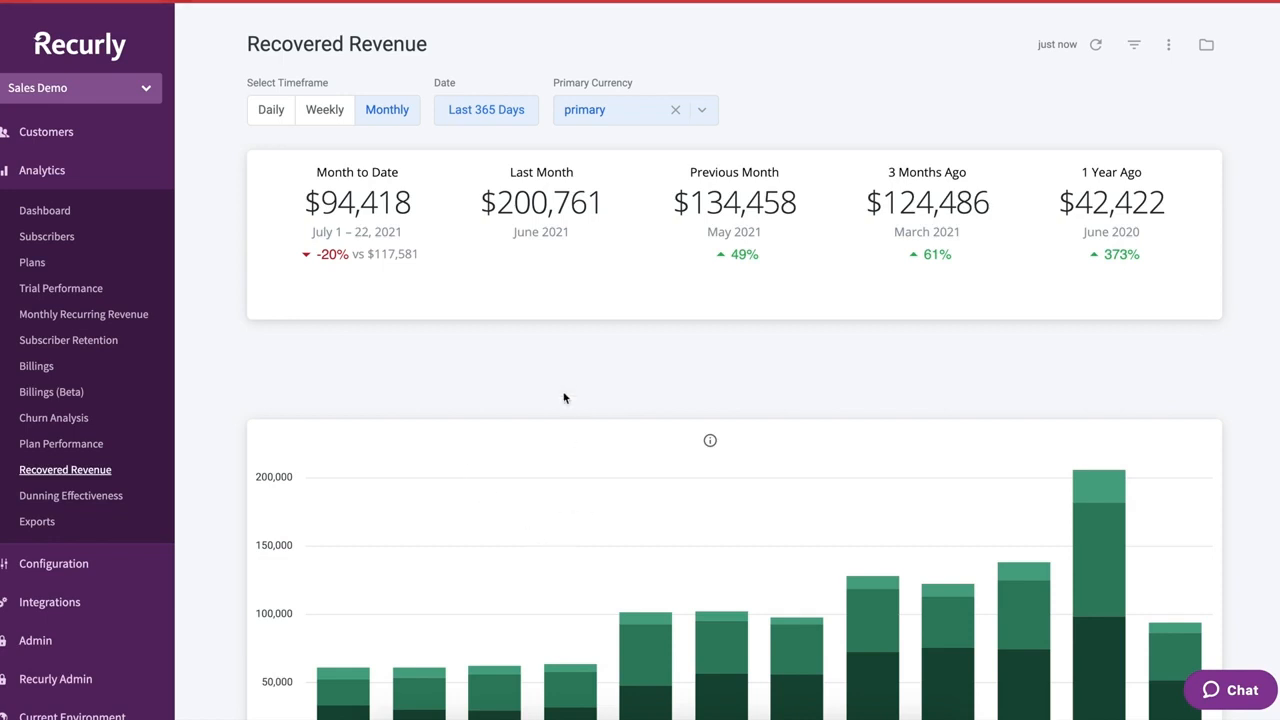
scroll(565, 398, "down", 1)
scroll(563, 398, "down", 4)
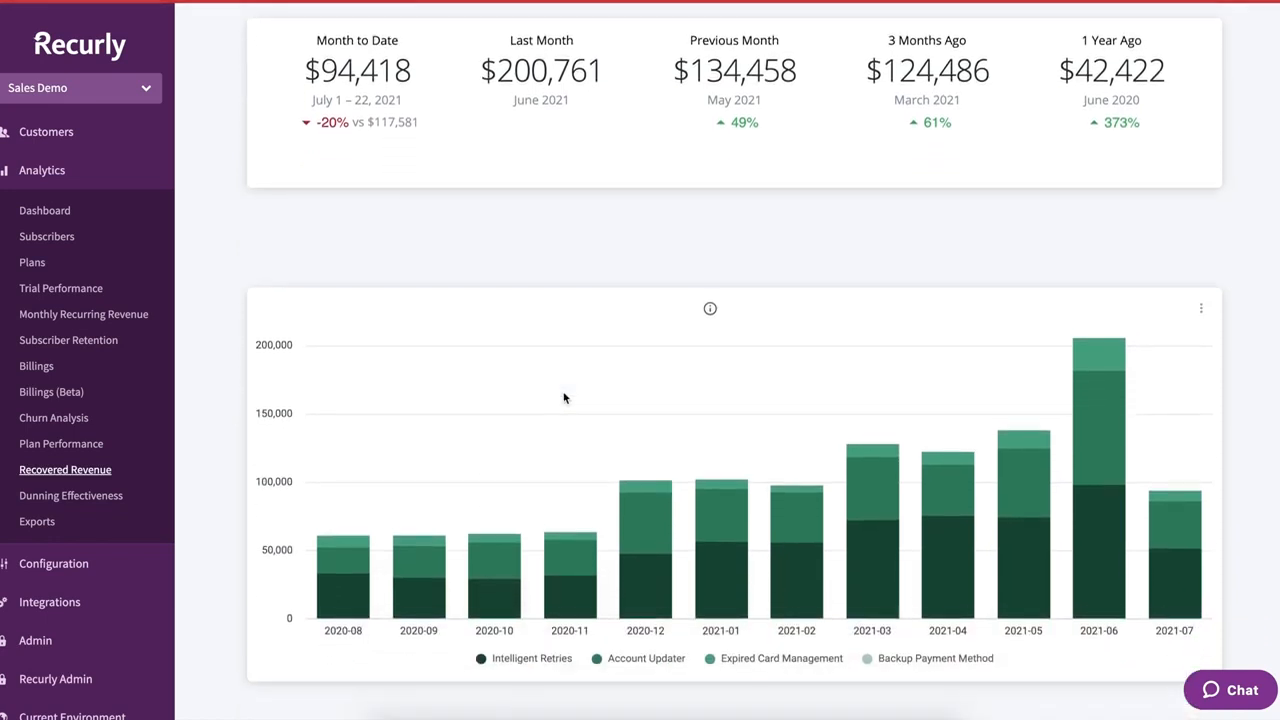
scroll(563, 398, "down", 1)
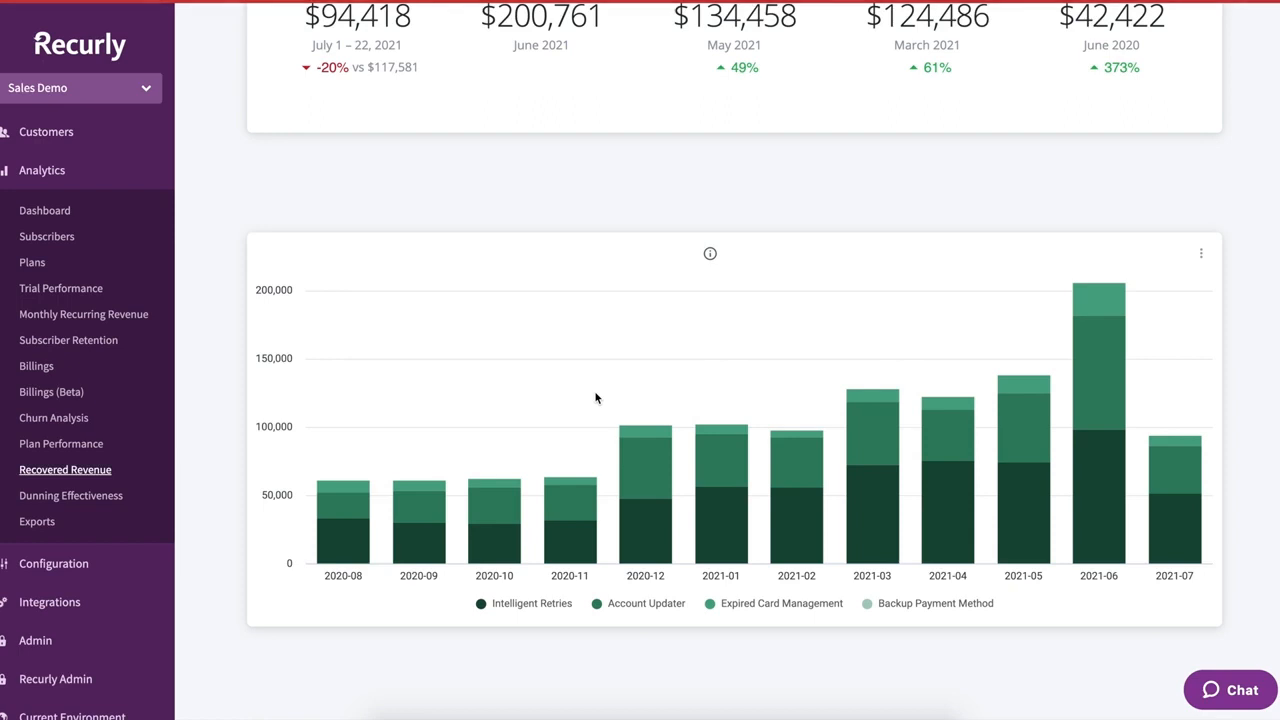
scroll(577, 282, "down", 1)
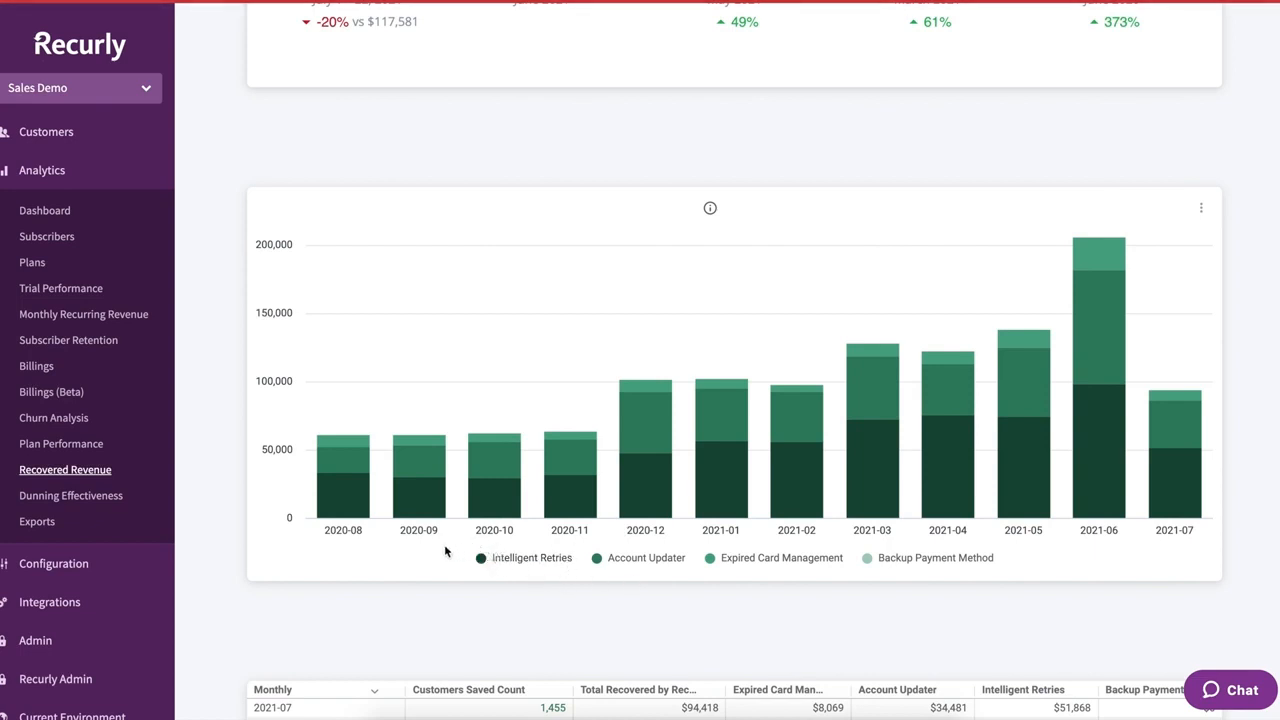
mouse_move(453, 547)
left_mouse_down()
mouse_move(662, 580)
mouse_move(1016, 584)
left_mouse_up()
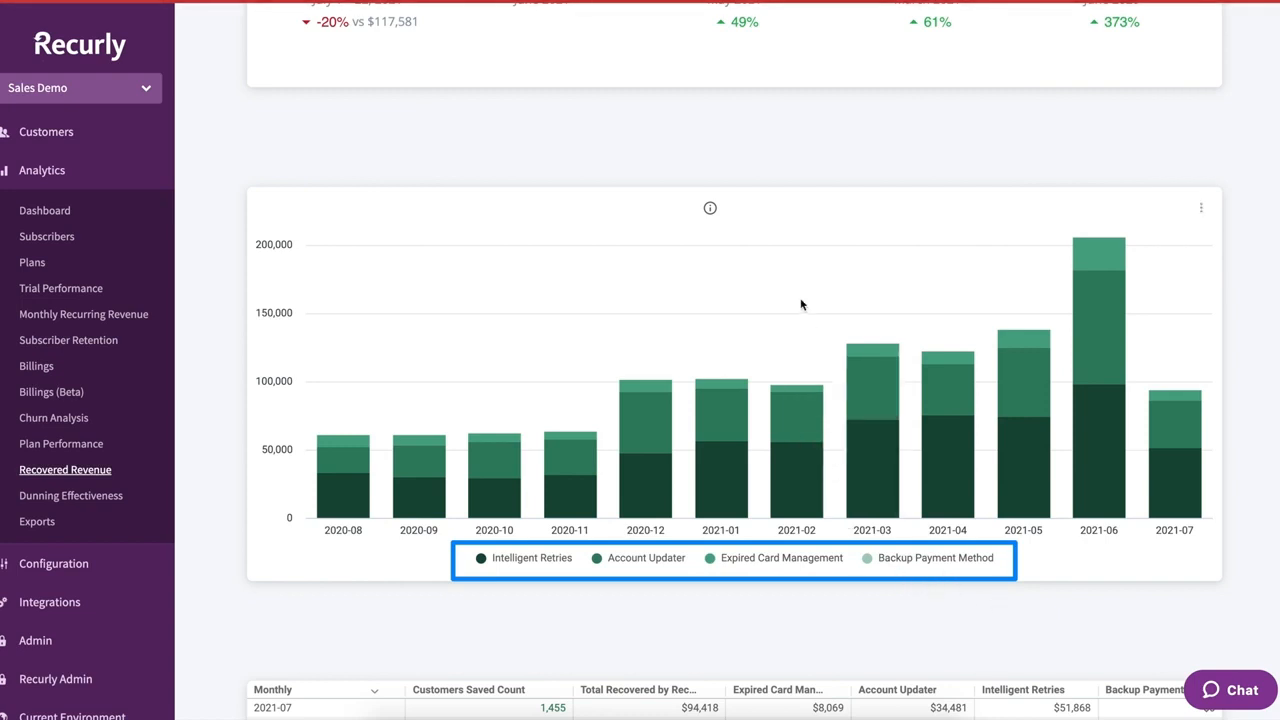
scroll(737, 326, "up", 3)
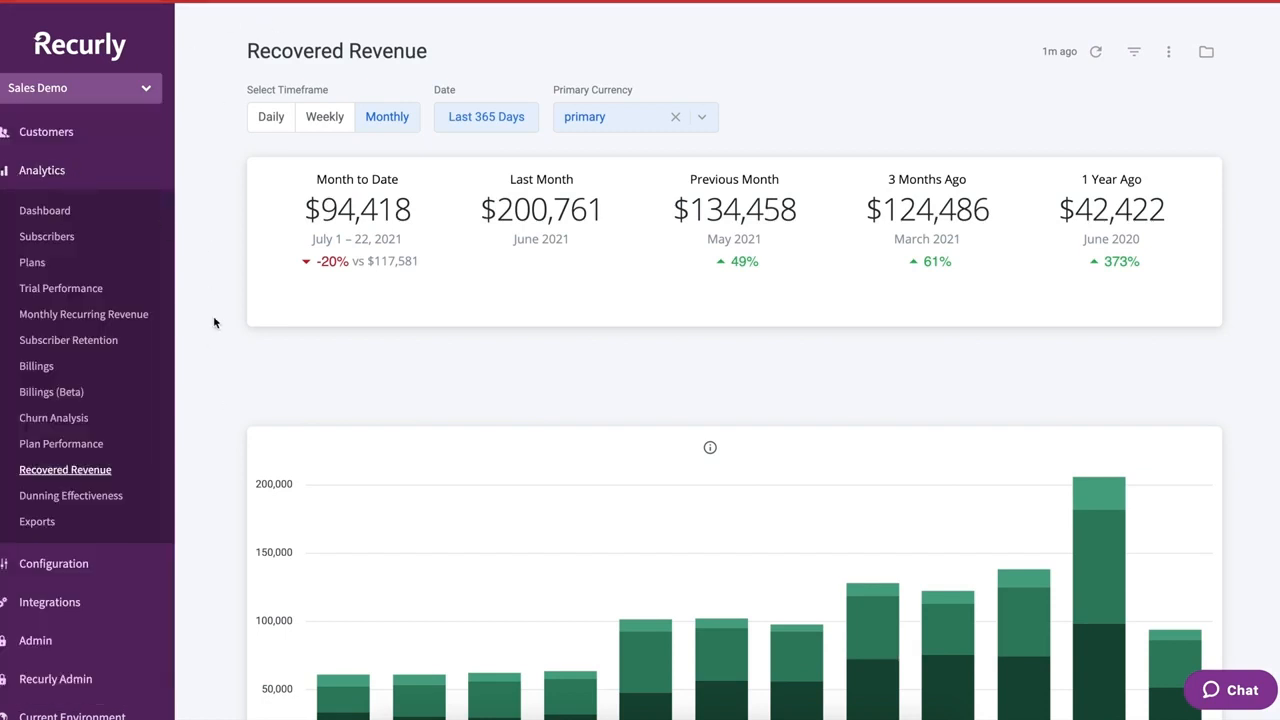
- From the Exports page, reach the API v3 reference and open version v2021-02-25
left_click(36, 522)
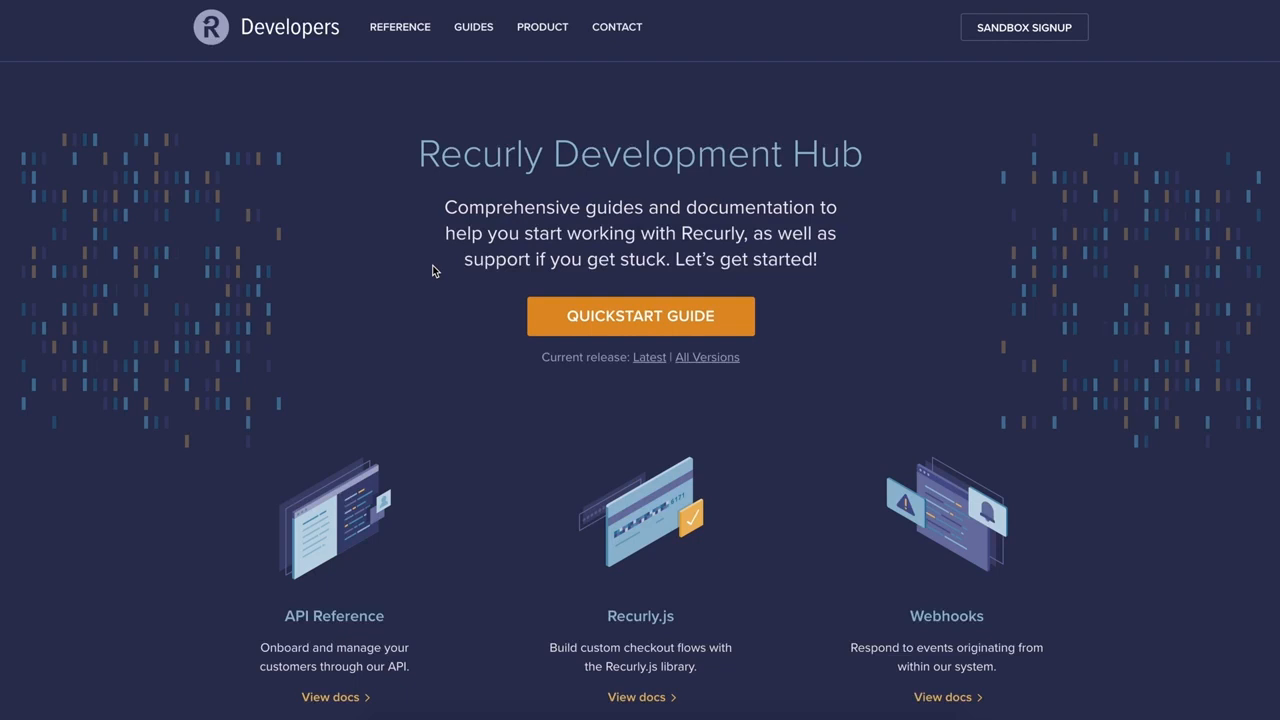
mouse_move(390, 32)
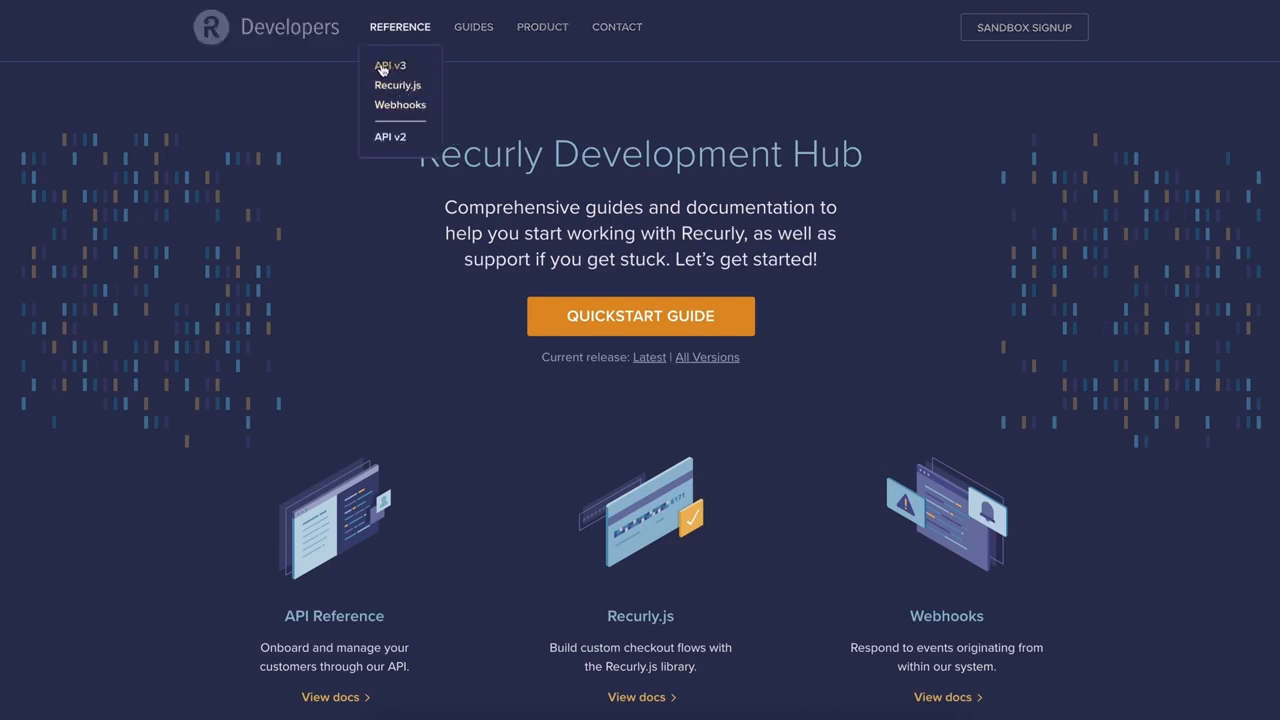
left_click(381, 69)
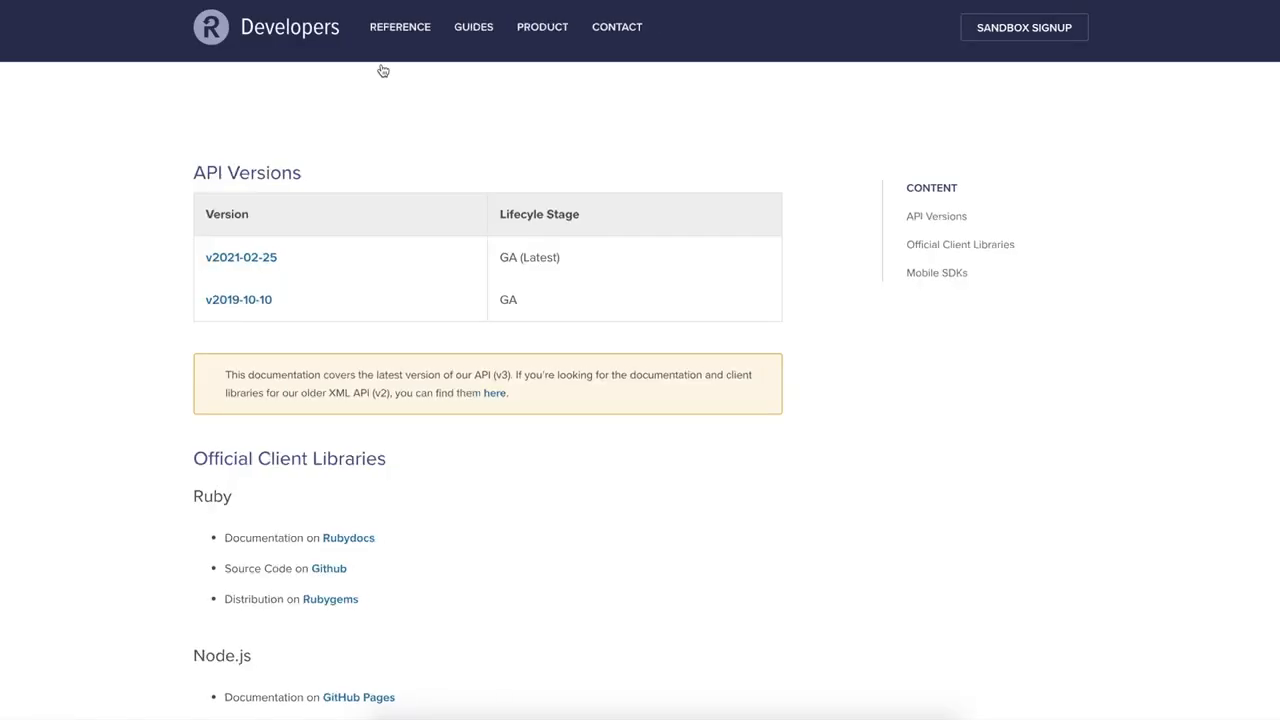
left_click(227, 260)
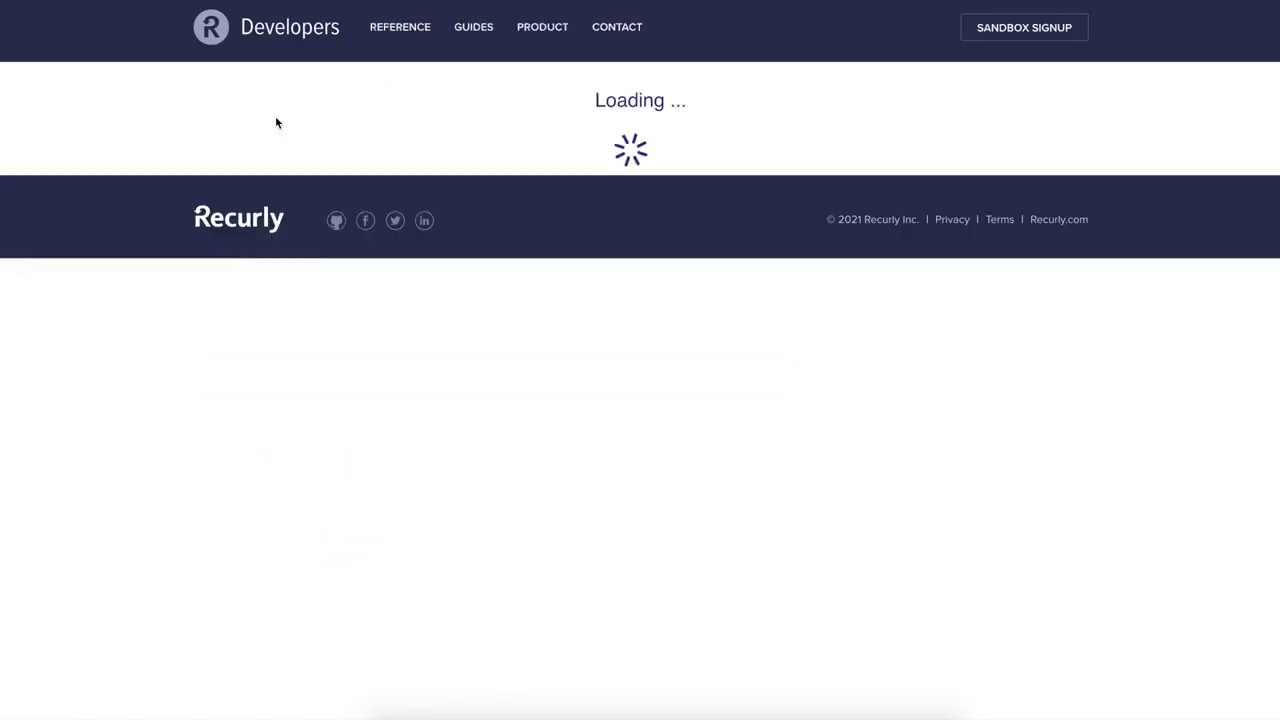
scroll(144, 406, "down", 5)
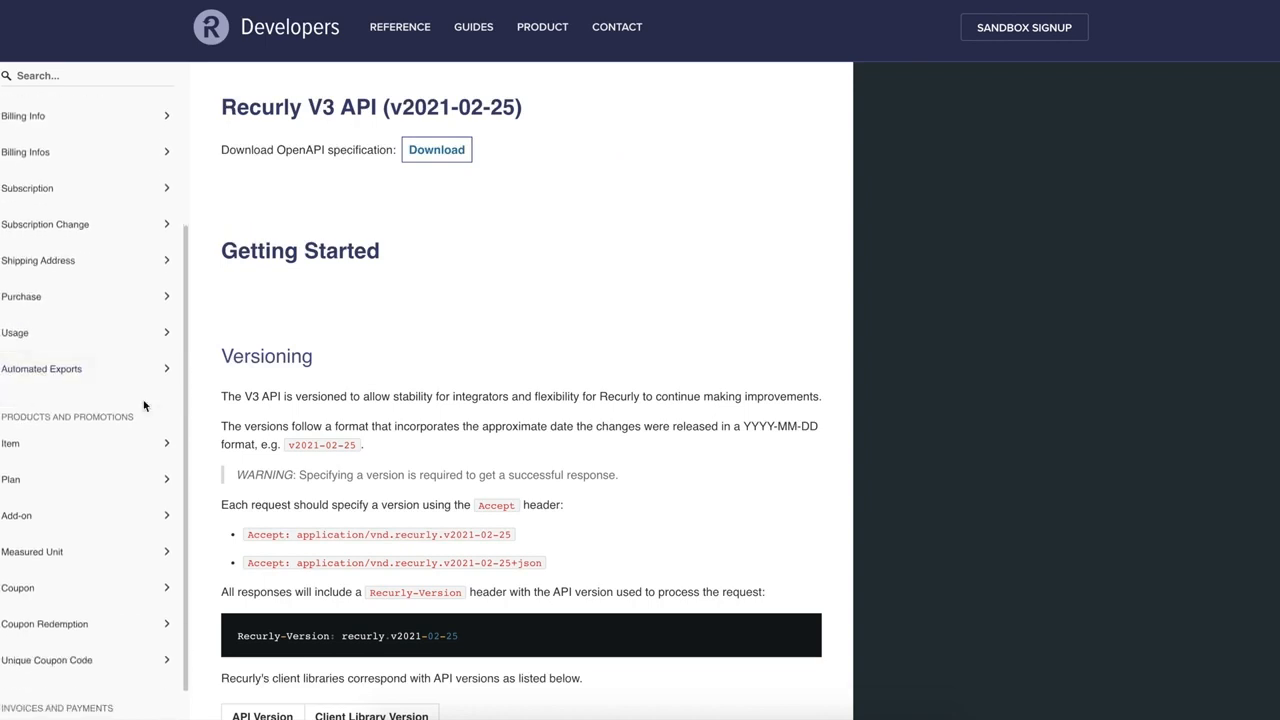
scroll(144, 406, "up", 5)
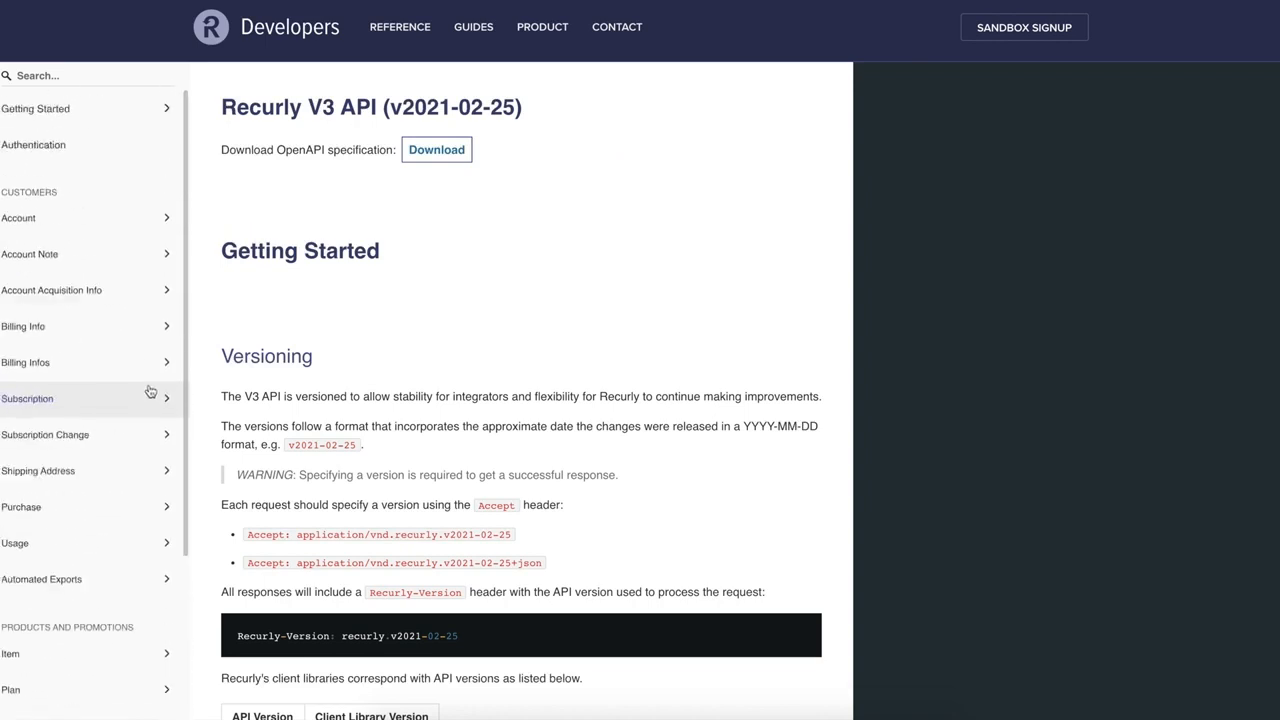